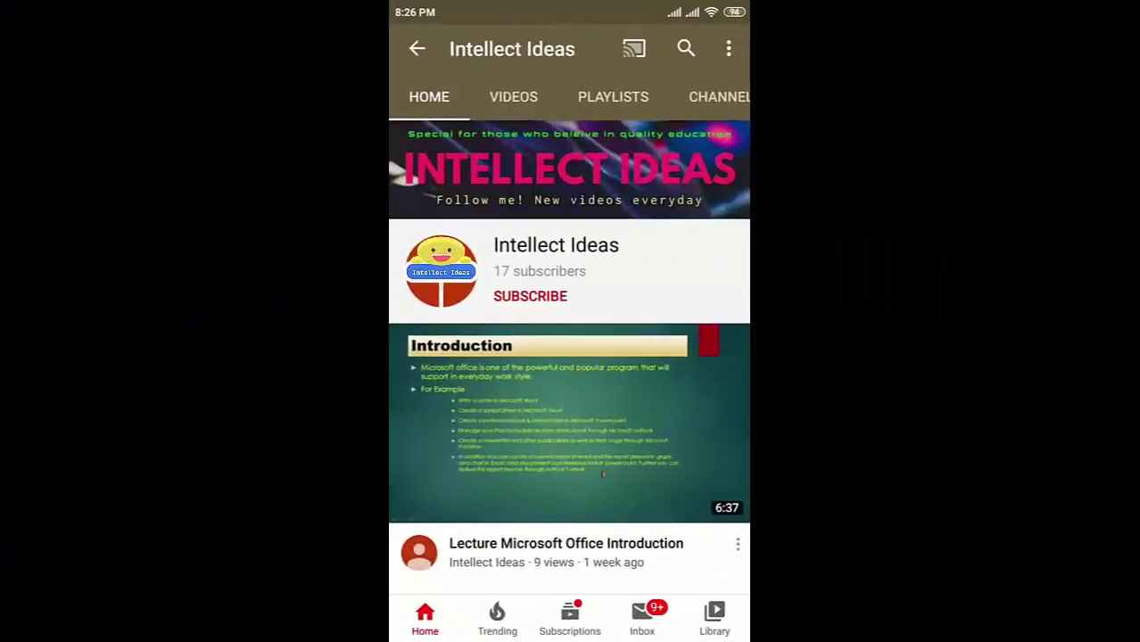
Subscribe to the Intellect Ideas channel and set its bell to All notifications.
left_click(530, 296)
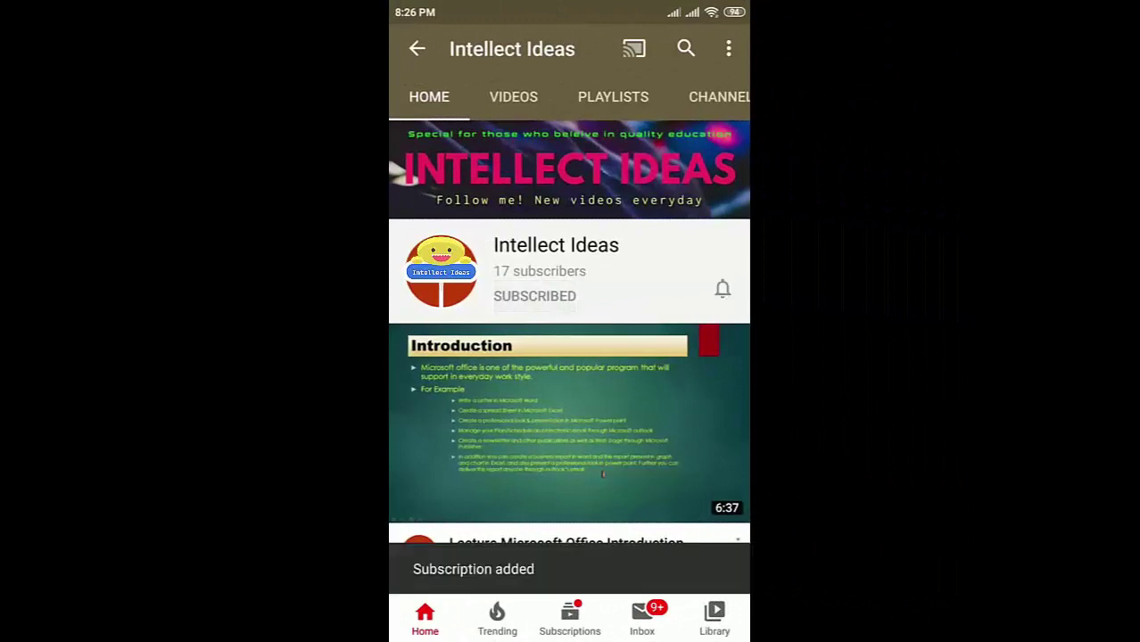
left_click(723, 288)
left_click(642, 240)
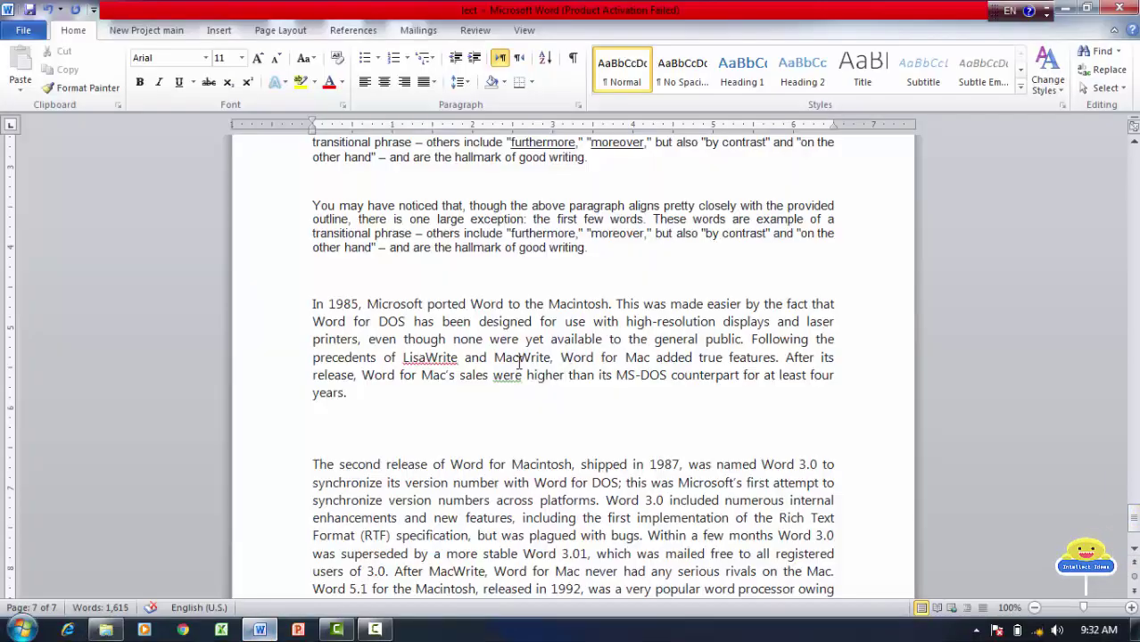
Go to the end of the lect document and insert a page break for a blank eighth page.
key("Down")
key("Down")
key("Down")
key("Down")
key("Down")
key("Down")
key("Down")
key("Down")
key("Down")
key("Down")
key("Down")
key("Down")
key("Down")
key("Down")
key("Down")
key("Down")
key("Down")
scroll(518, 362, "down", 1)
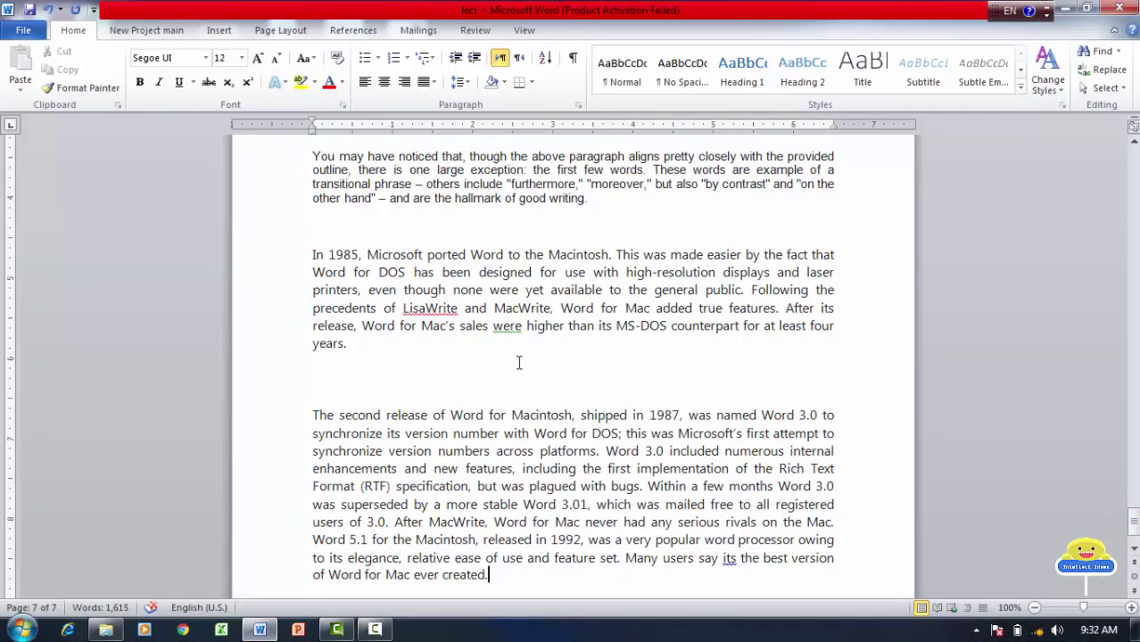
key("ctrl+Return")
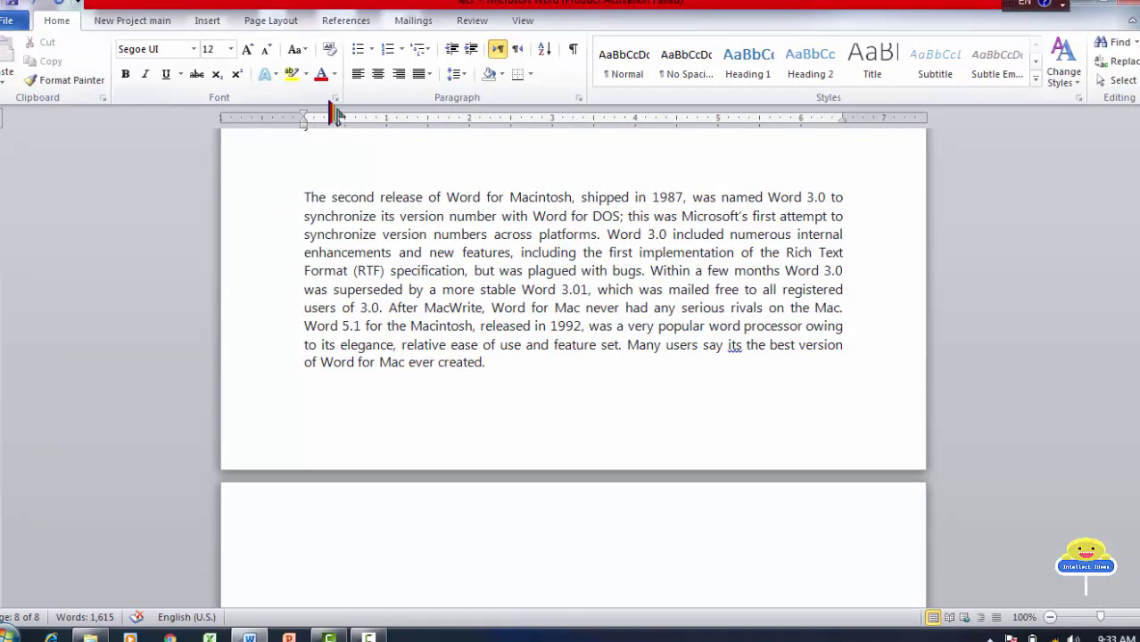
On the View tab, toggle Ruler off and back on so the ruler shows.
left_click(525, 19)
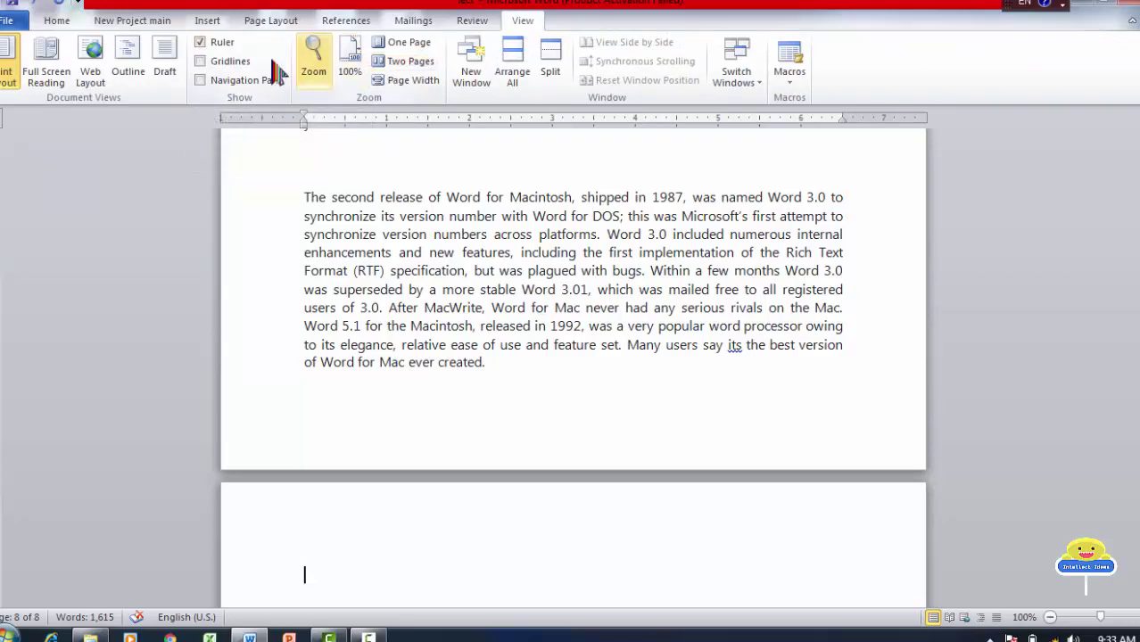
left_click(201, 44)
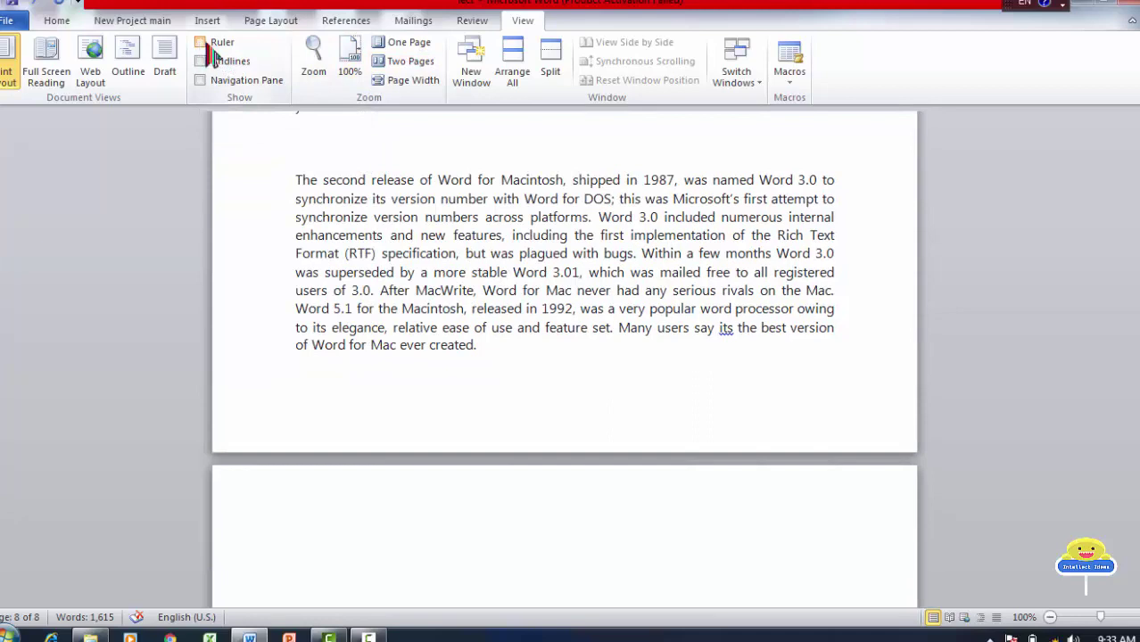
left_click(204, 51)
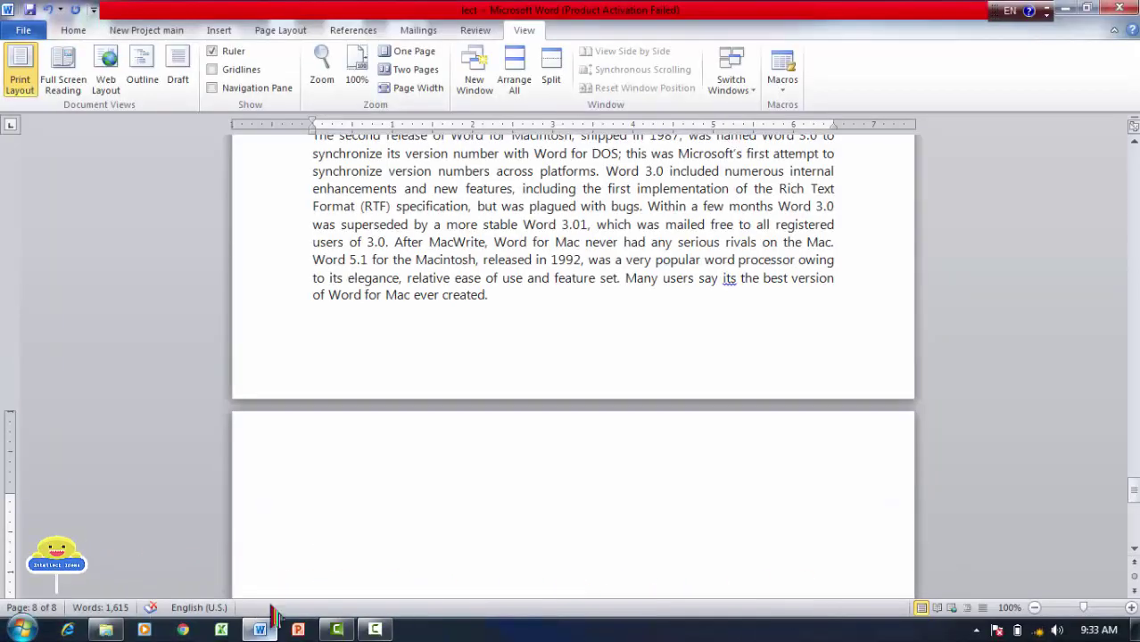
left_click(314, 545)
left_click(314, 545)
key("BackSpace")
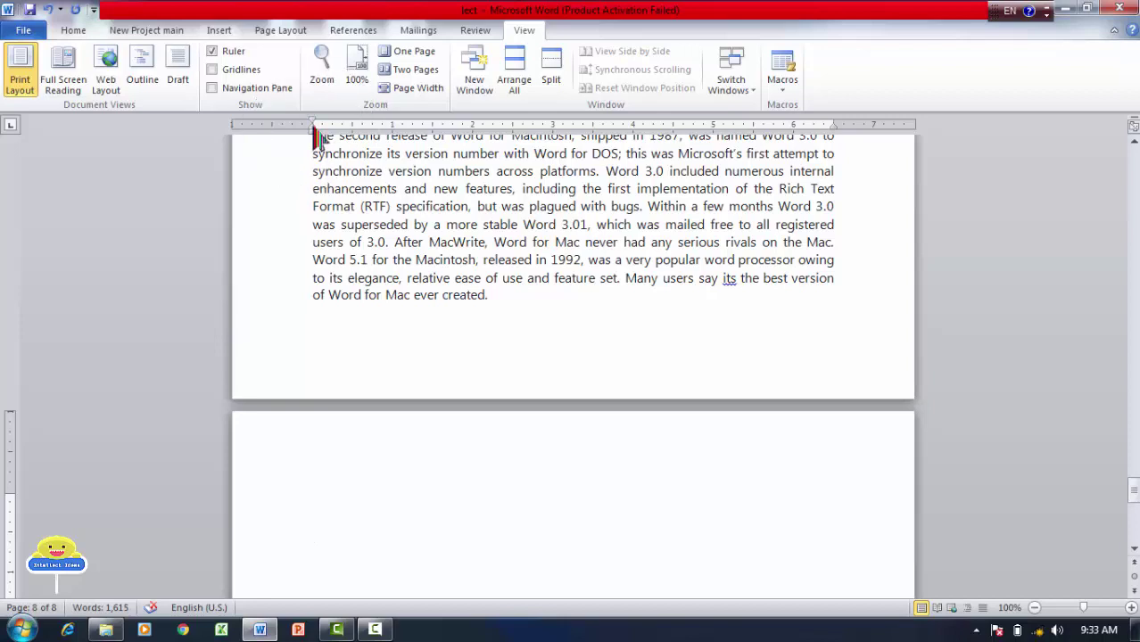
key("Tab")
key("BackSpace")
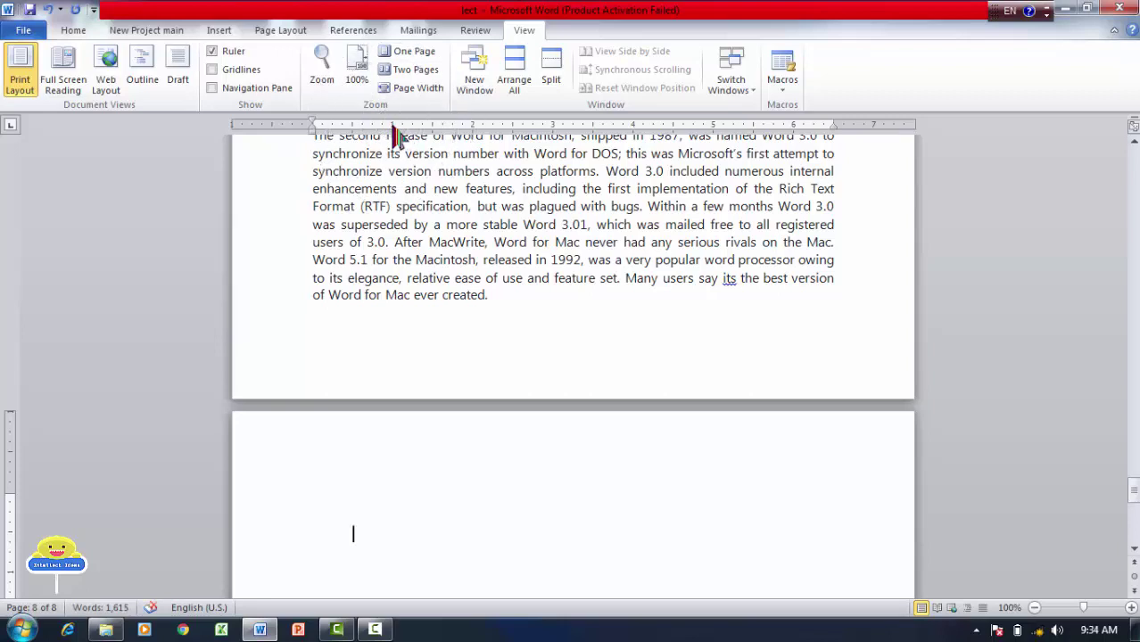
key("BackSpace")
key("Tab")
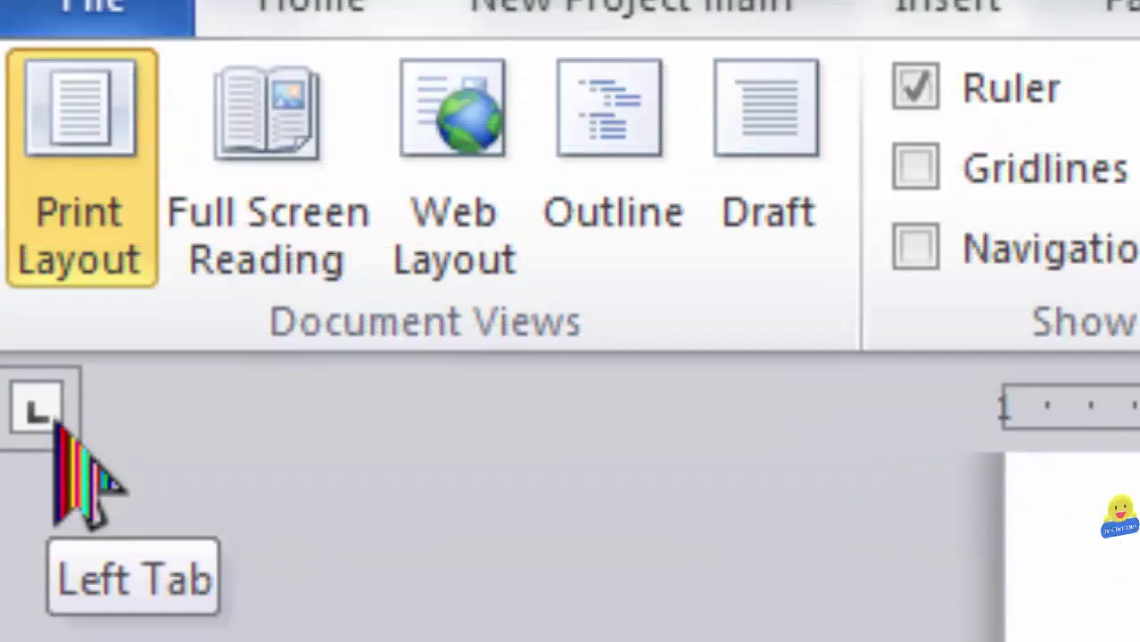
left_click(54, 424)
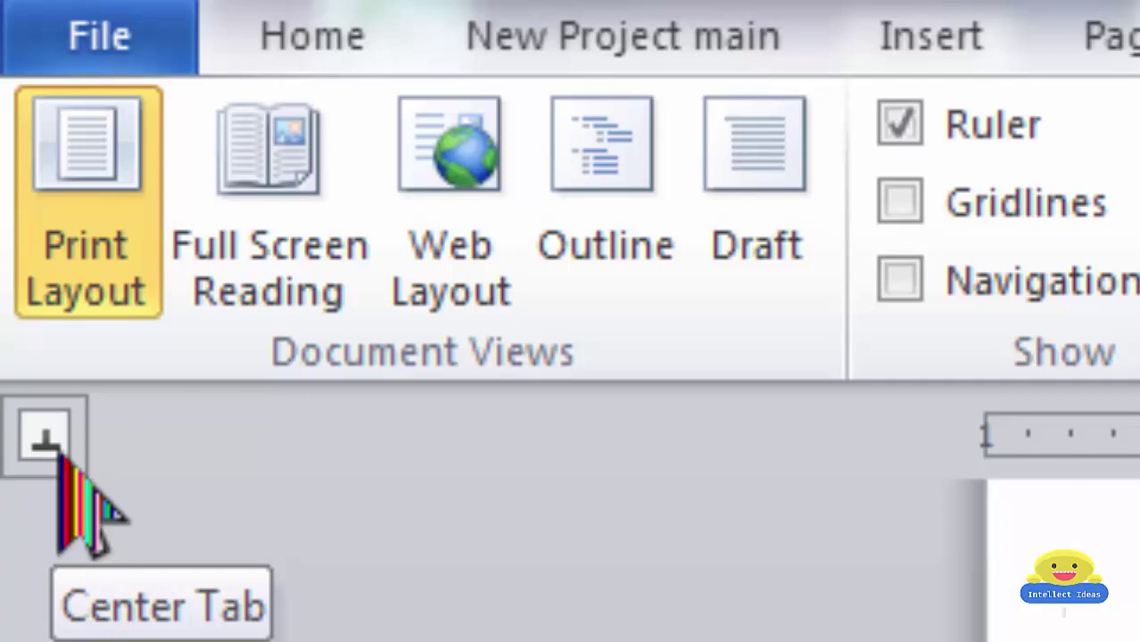
left_click(46, 437)
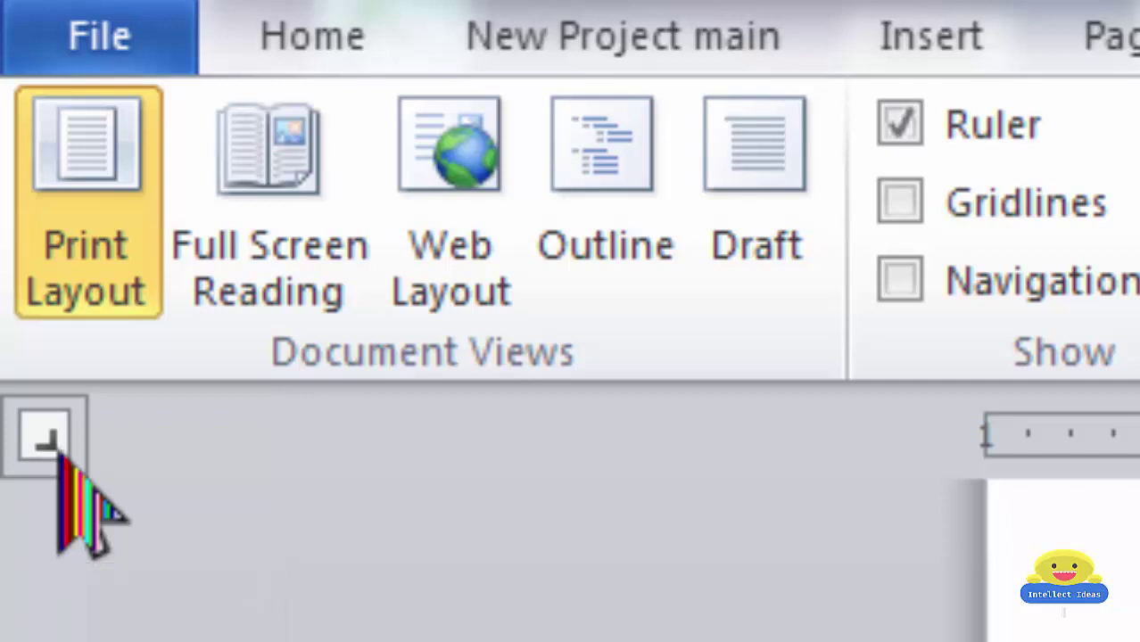
left_click(56, 439)
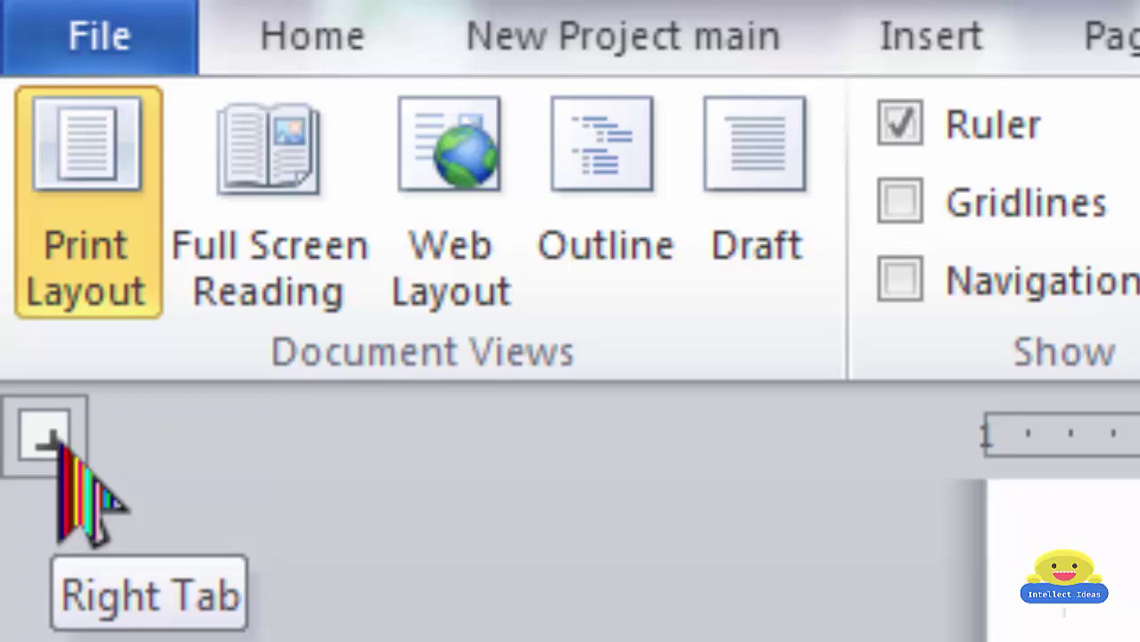
left_click(57, 439)
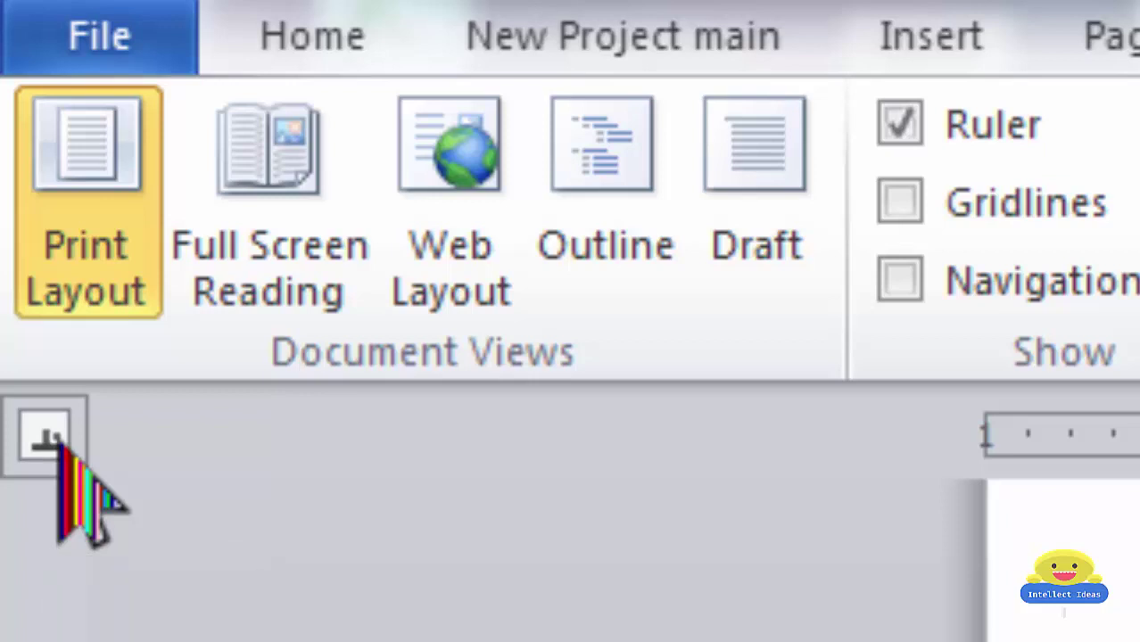
left_click(49, 439)
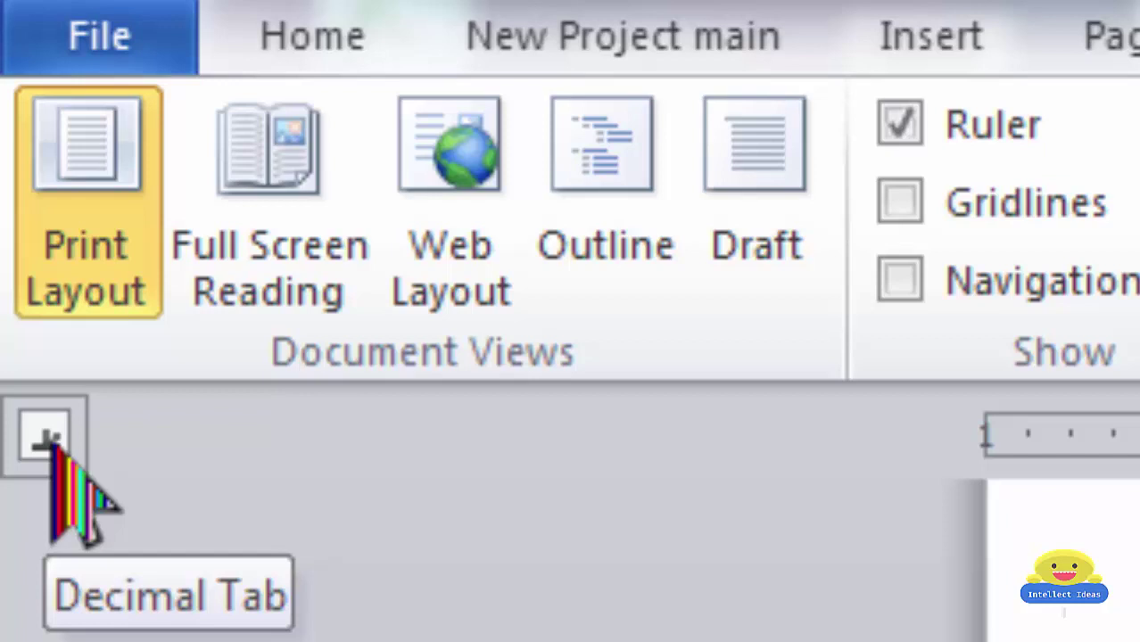
left_click(47, 437)
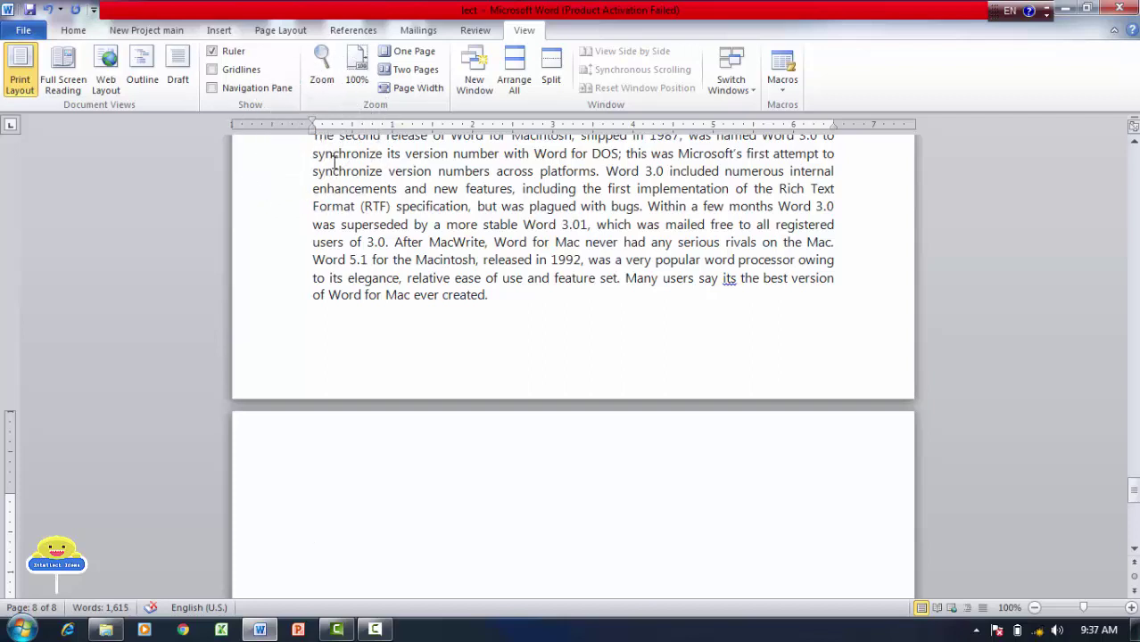
Type S/No. on the last page, add a left tab stop and tab past it.
type("S/No.")
left_click(353, 125)
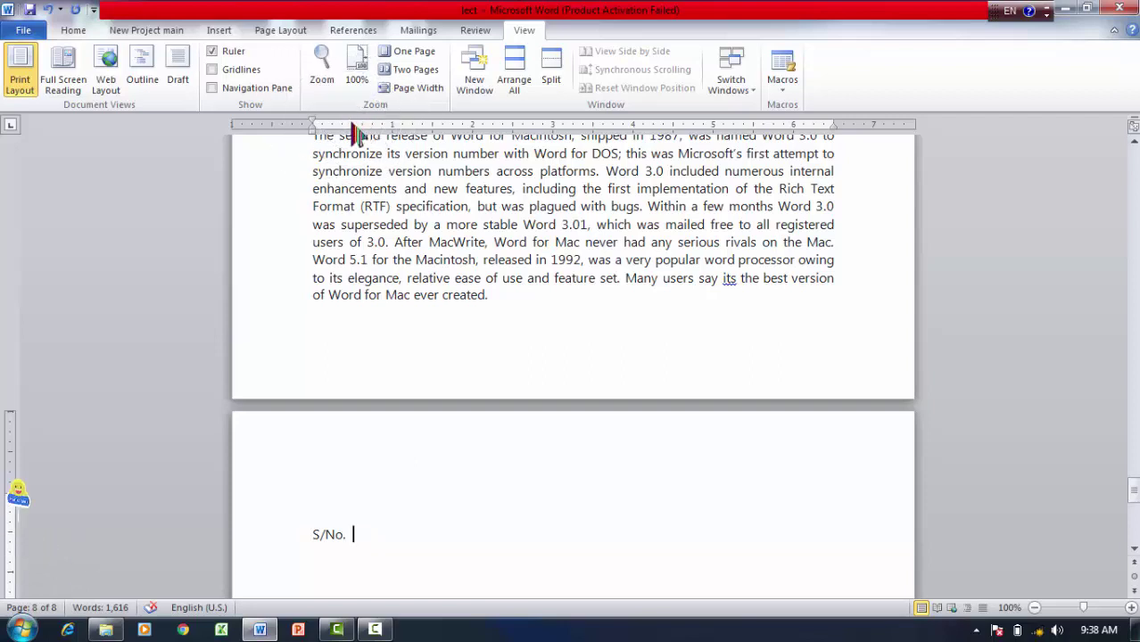
key("Tab")
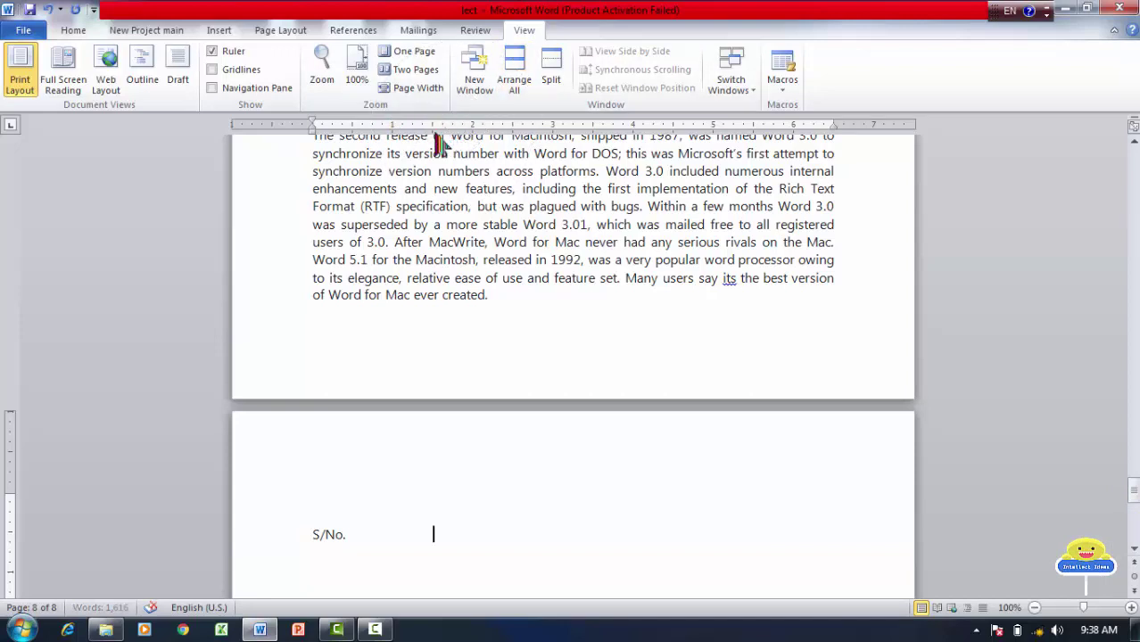
Add another left tab stop on the ruler and move it to the 2-inch mark.
left_click(433, 126)
left_click(433, 126)
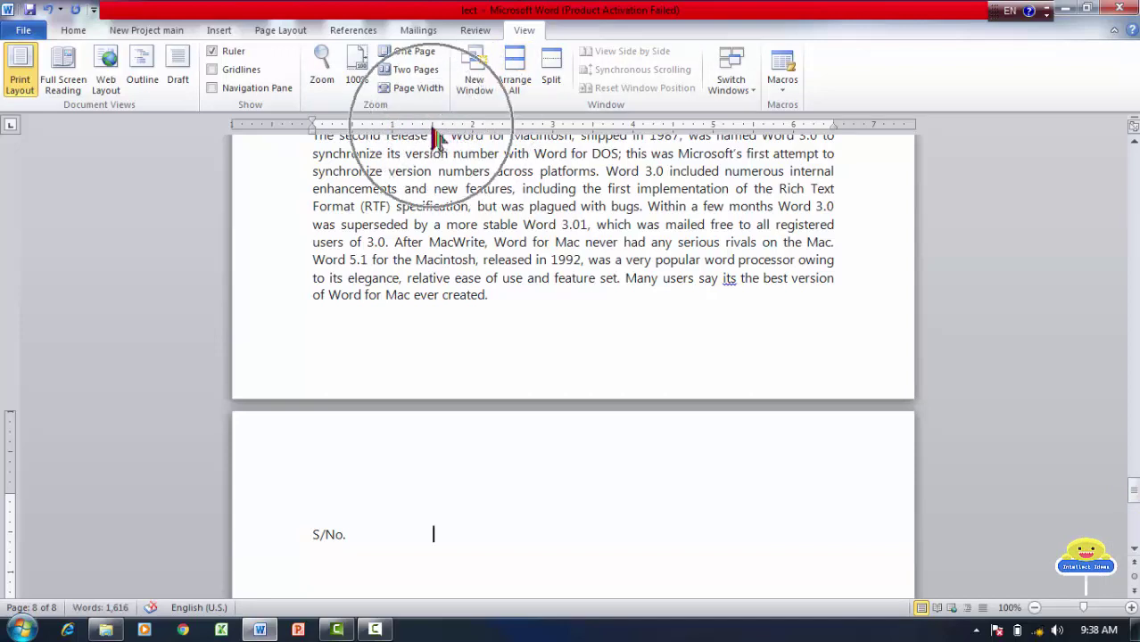
left_click(432, 126)
left_click_drag(433, 126, 474, 125)
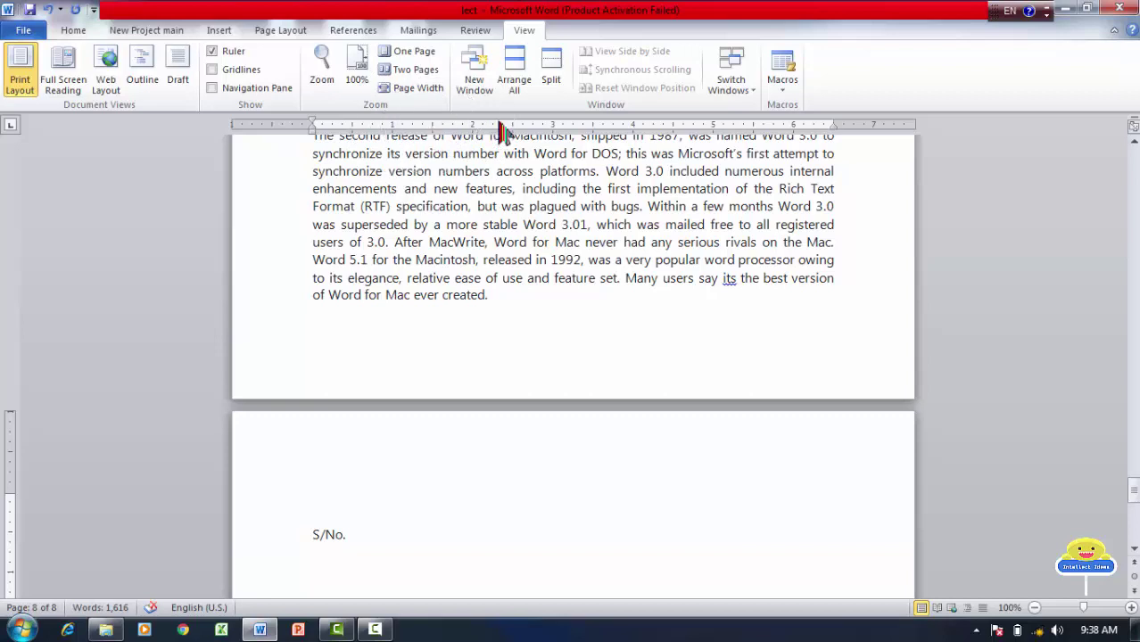
left_click(474, 126)
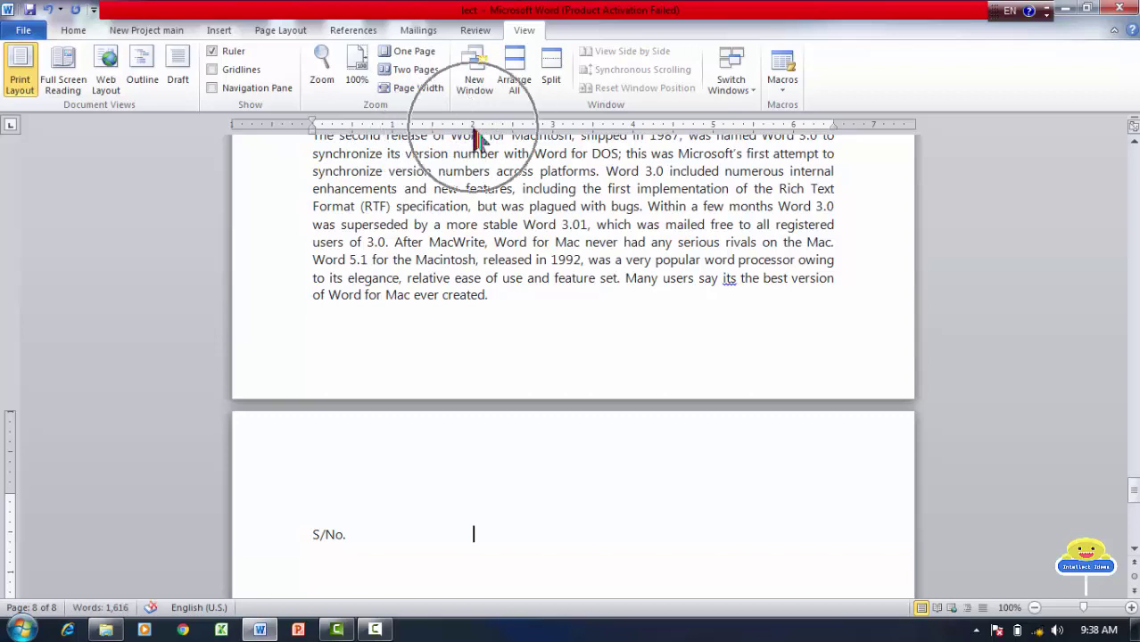
left_click(474, 126)
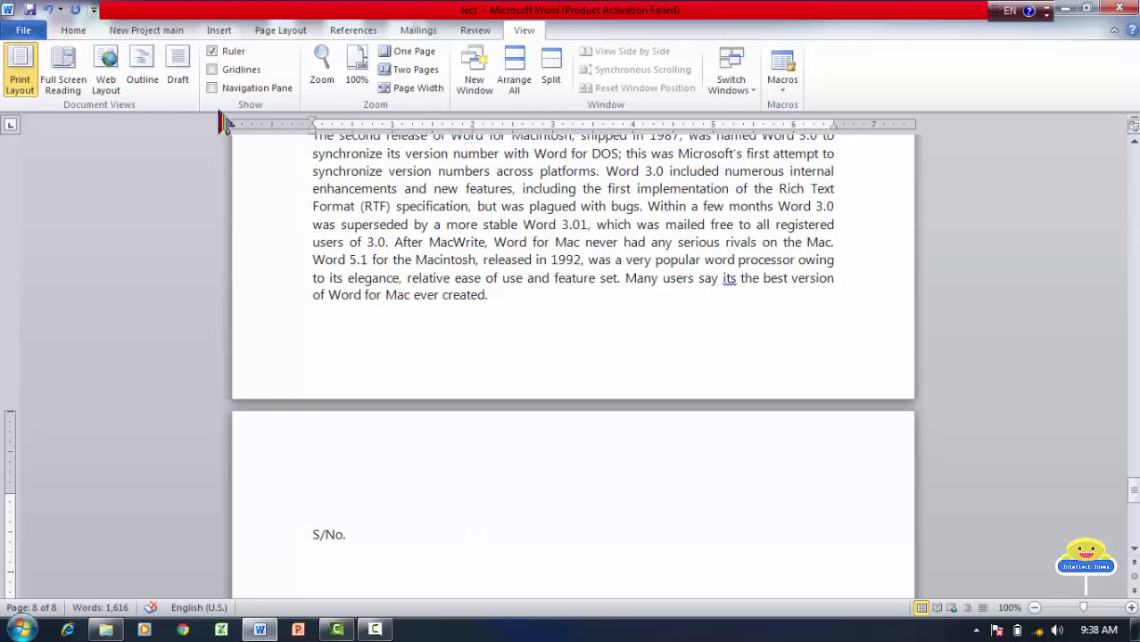
Switch the tab selector to Center Tab and zoom the page to 150%.
left_click(13, 130)
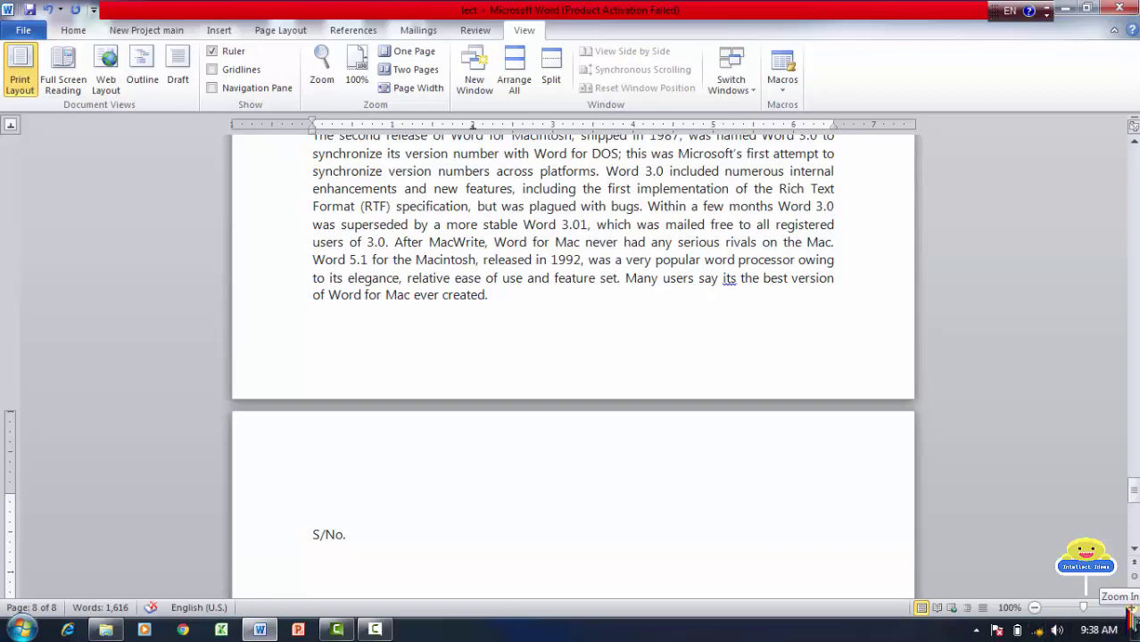
left_click(1131, 608)
left_click(1131, 608)
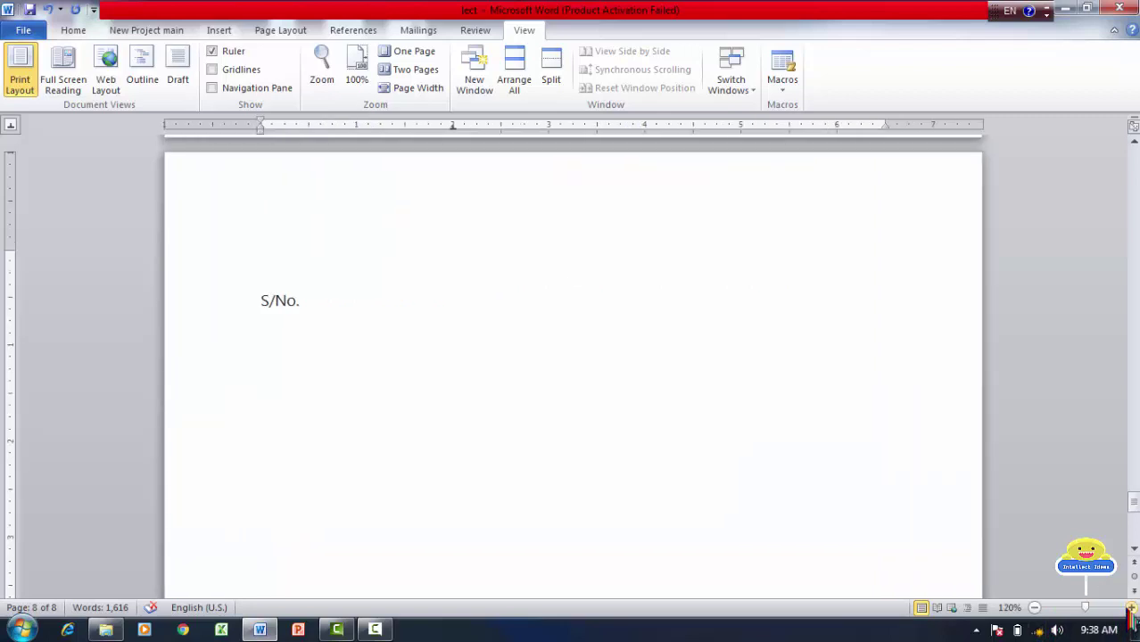
left_click(1131, 607)
left_click(1131, 607)
left_click(1131, 608)
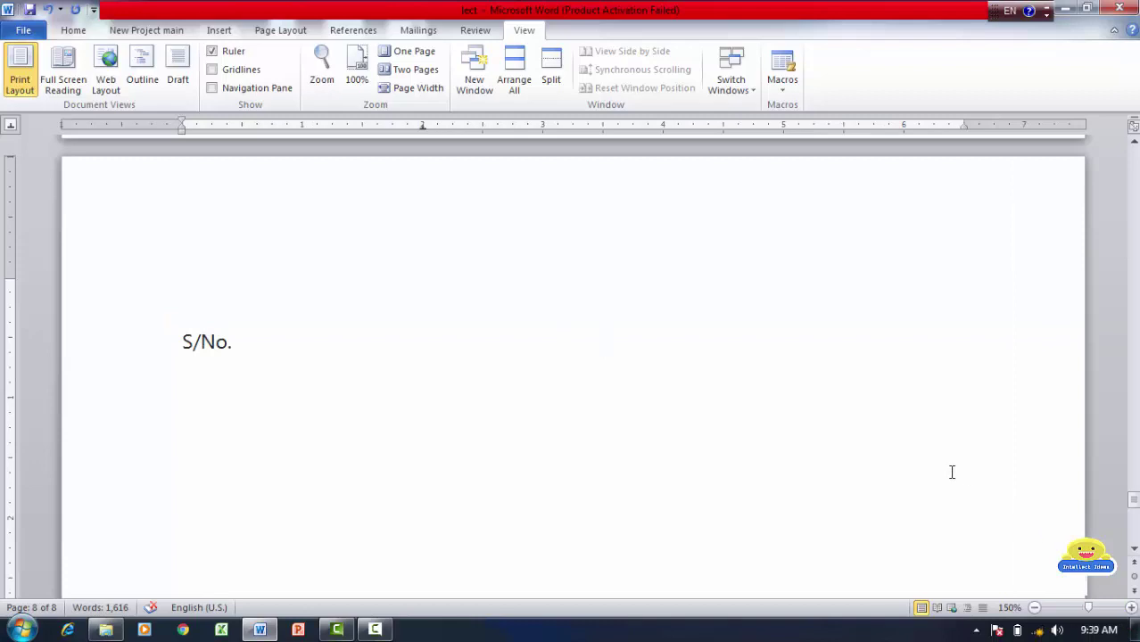
Remove the extra tab, type Item Name, and add a tab stop near 3 inches.
key("BackSpace")
key("BackSpace")
type("Item Name")
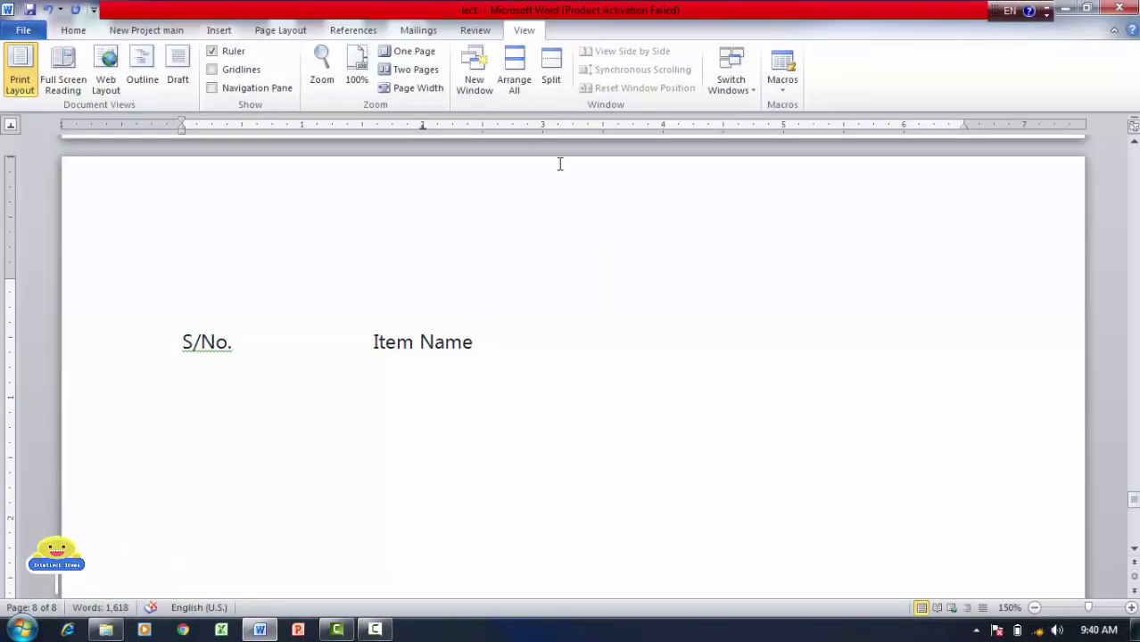
left_click(483, 128)
left_click(542, 128)
Set a tab stop at 3 inches, type the Unit heading, and tab onward.
left_click(546, 132)
left_click(544, 132)
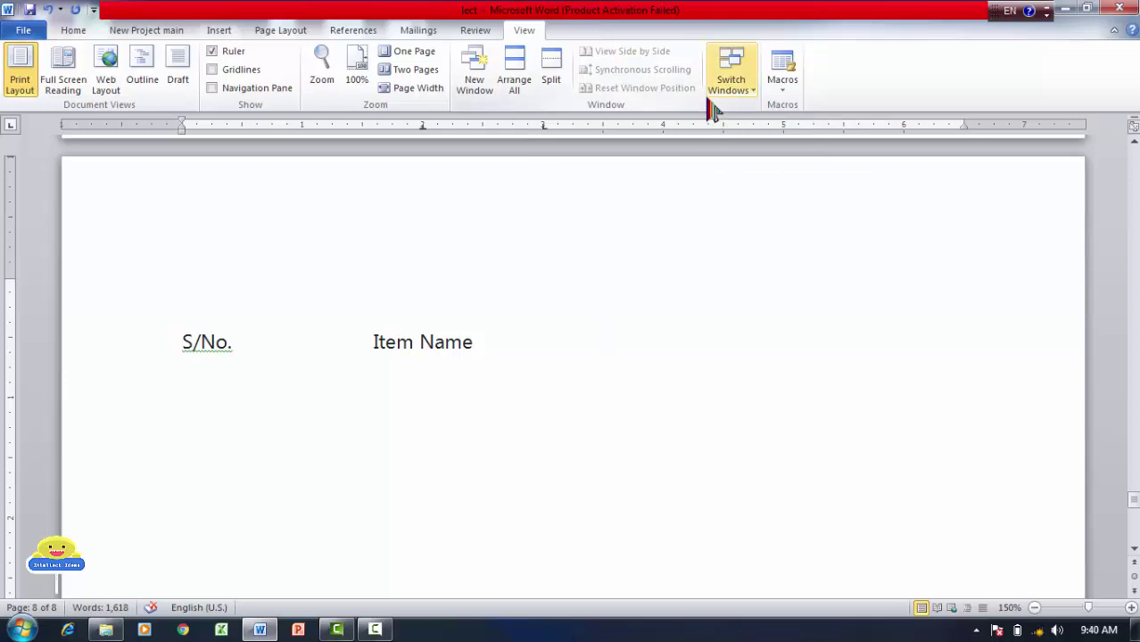
type("Unit")
key("Tab")
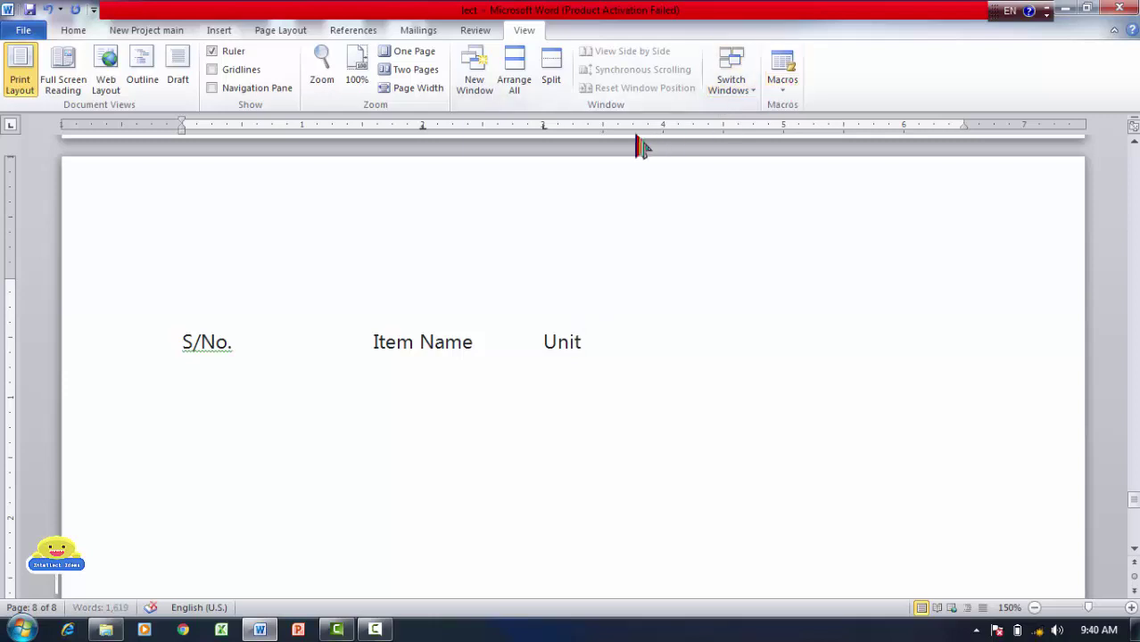
Add a tab stop at 4 inches and type the Rate heading after Unit.
left_click(609, 141)
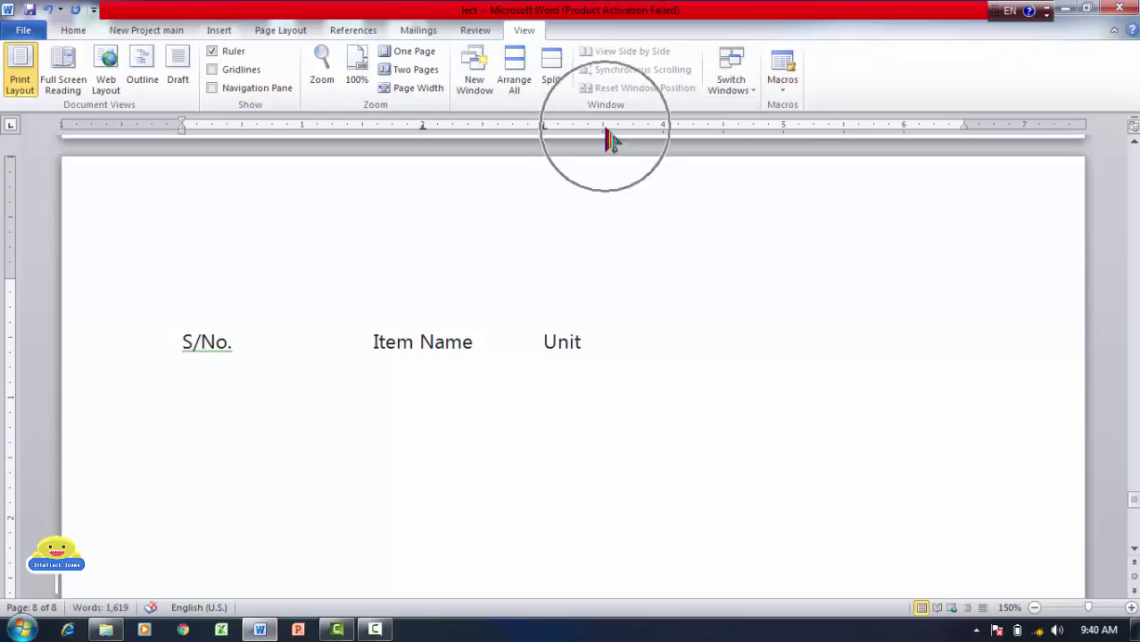
left_click(609, 141)
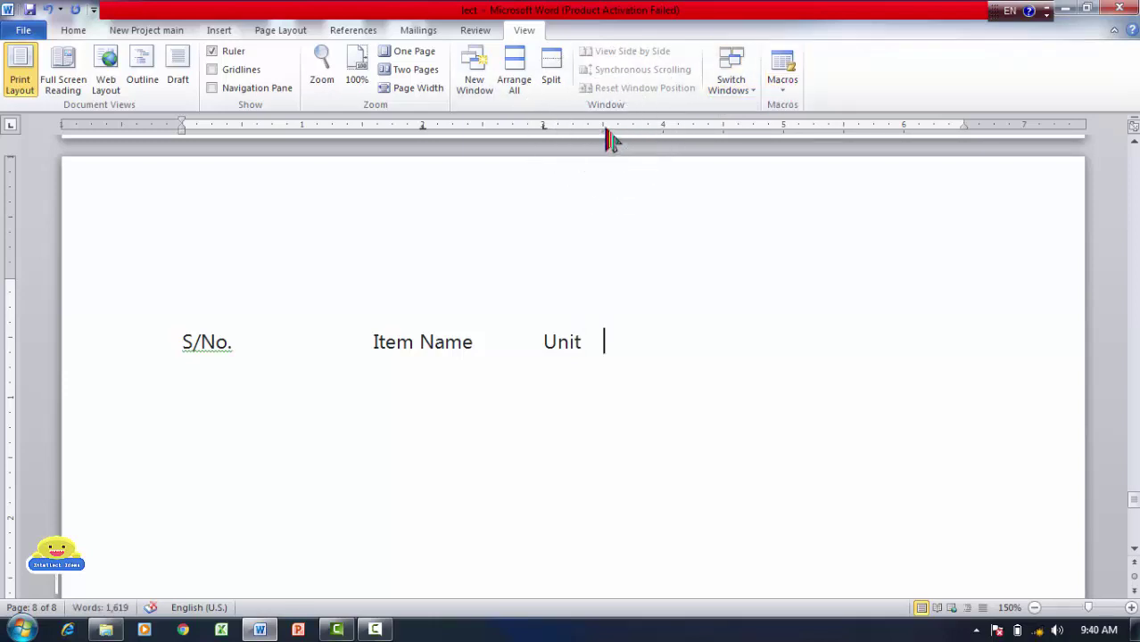
left_click(610, 141)
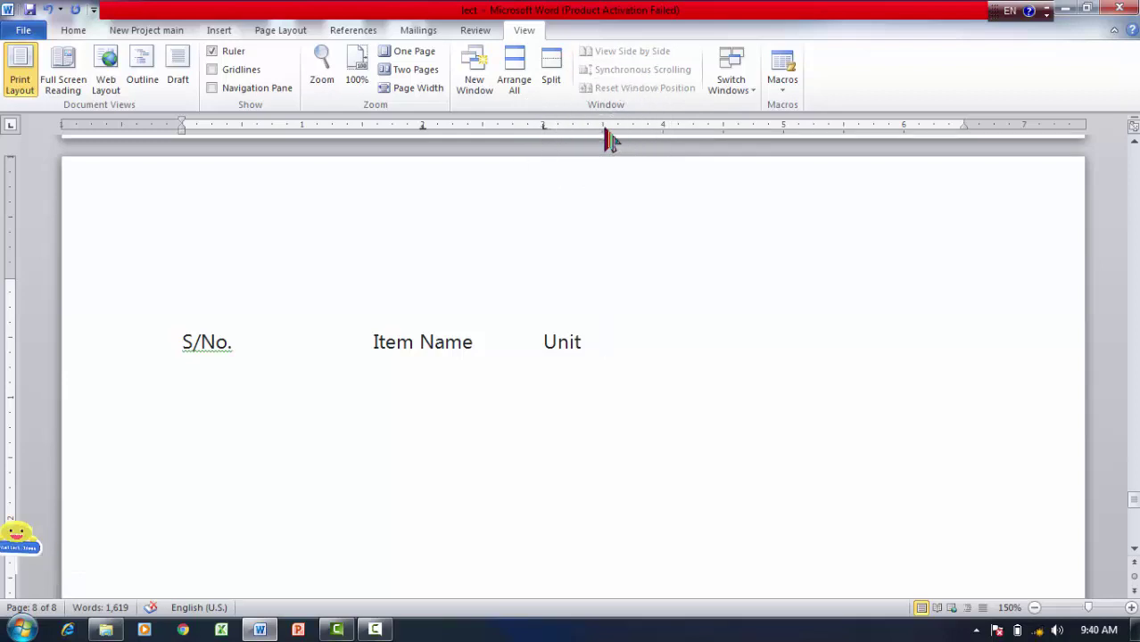
left_click(605, 135)
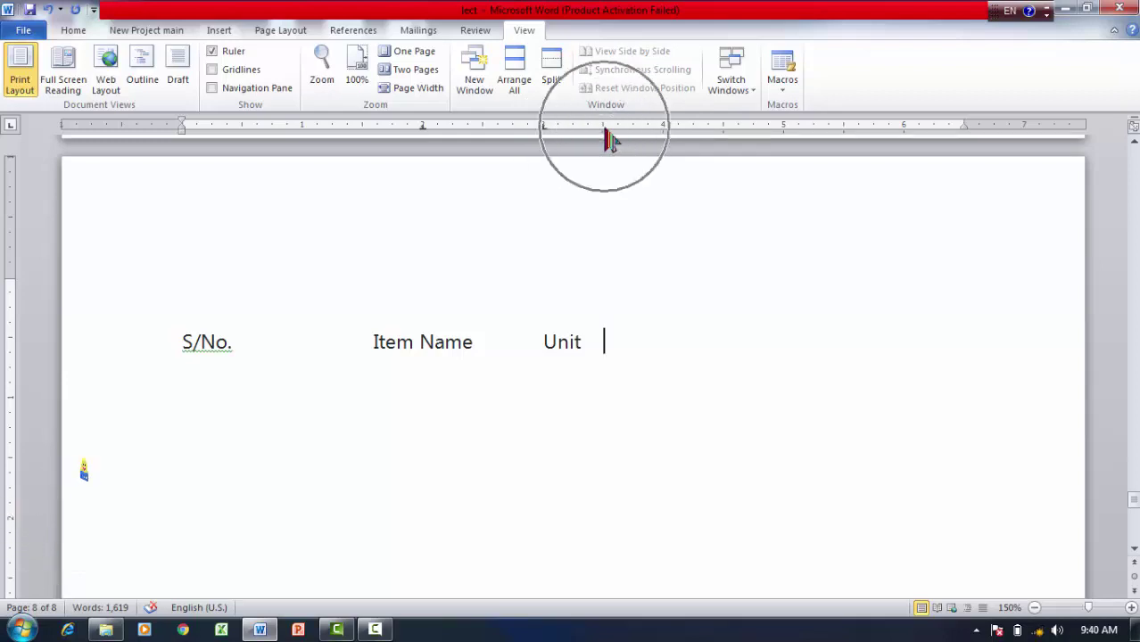
left_click(662, 129)
key("Tab")
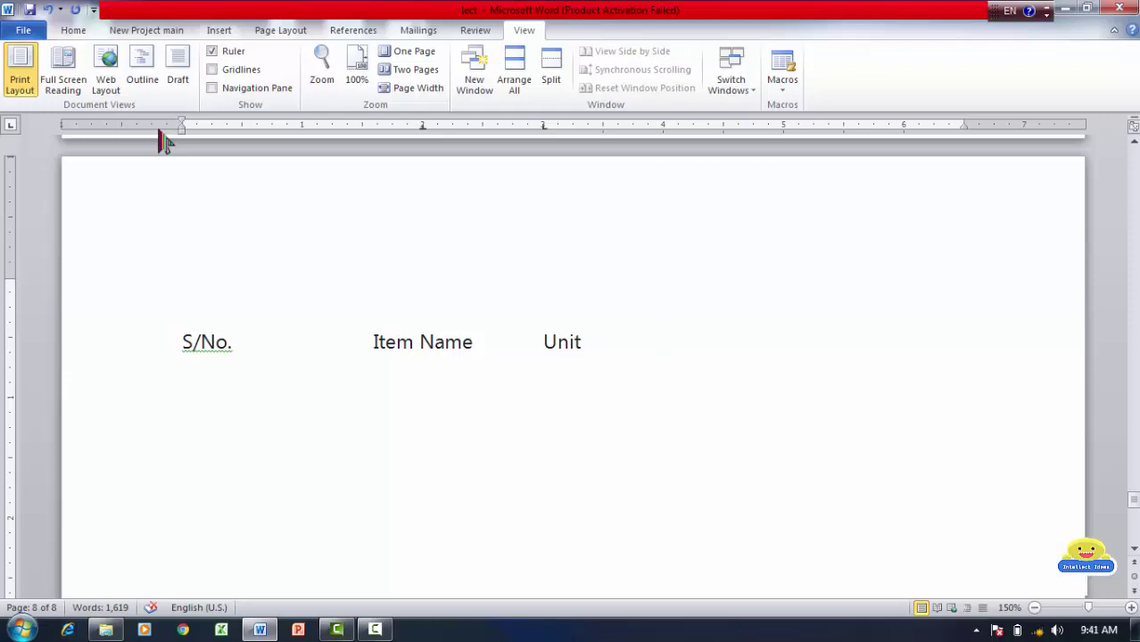
left_click(664, 128)
key("BackSpace")
type("Rate")
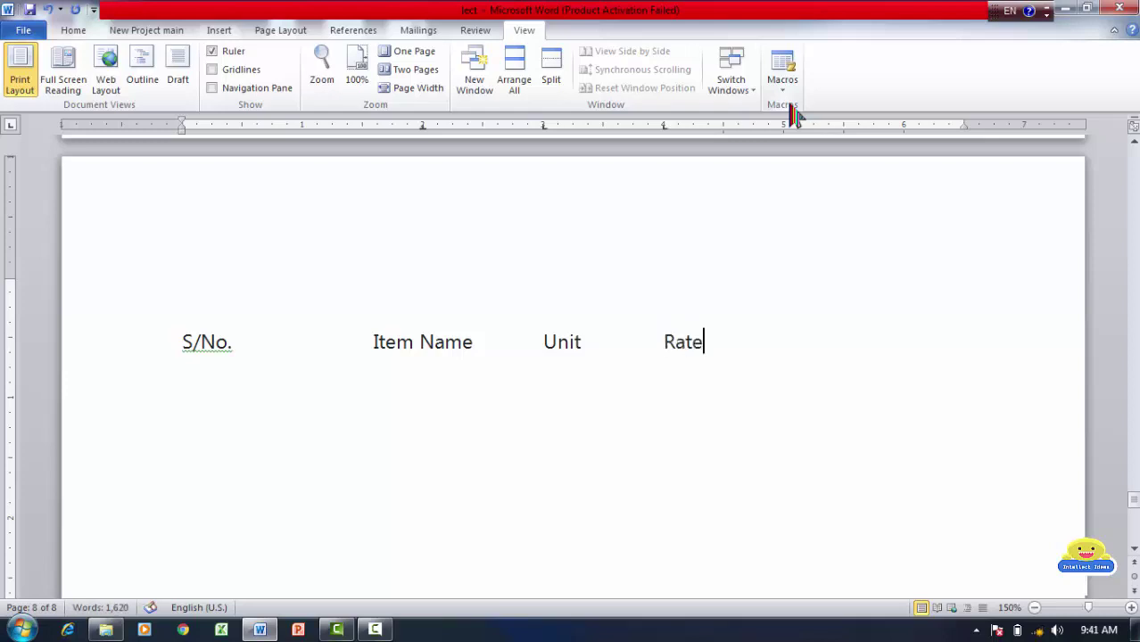
key("Tab")
Add a tab stop after Rate, move it to about 5.5 inches, and make it center-aligned.
left_click(725, 126)
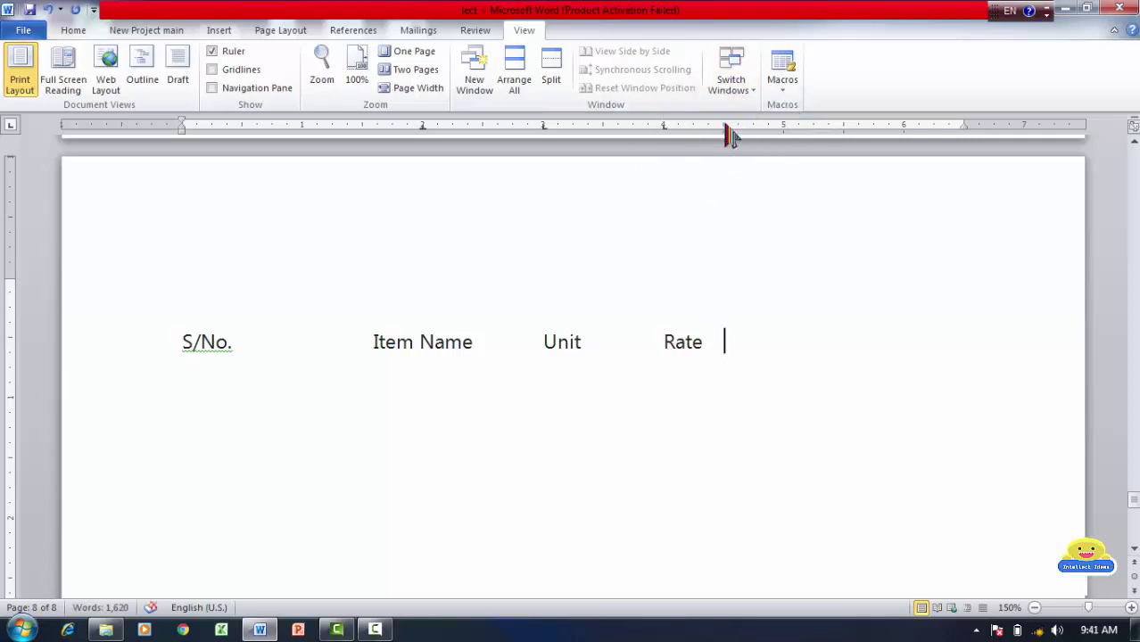
left_click_drag(724, 130, 772, 114)
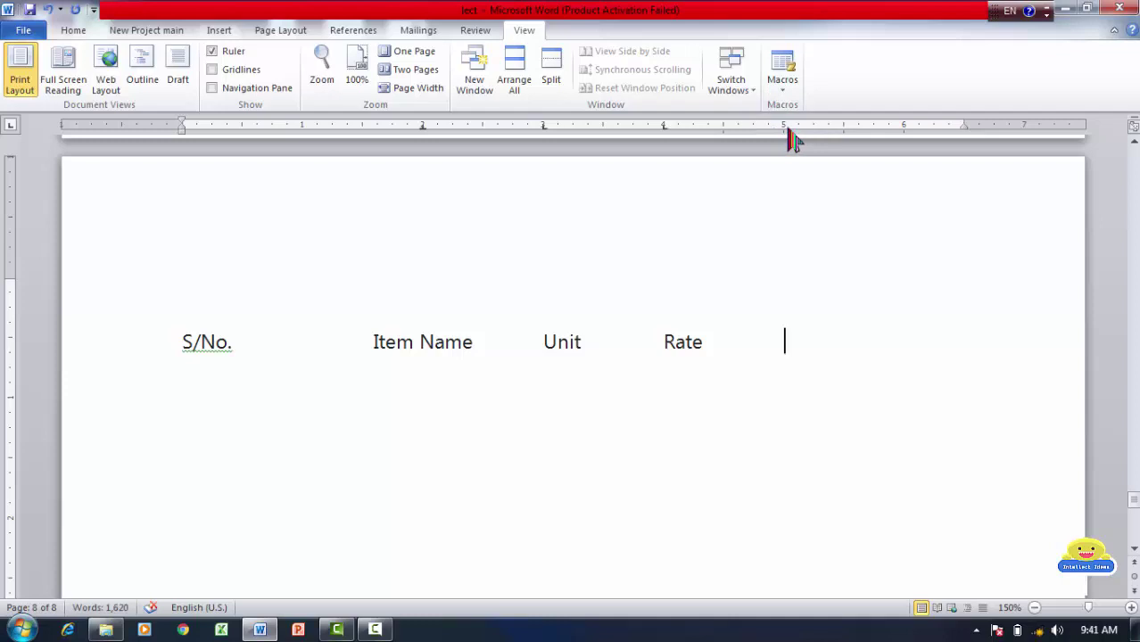
left_click_drag(789, 132, 845, 132)
left_click(12, 125)
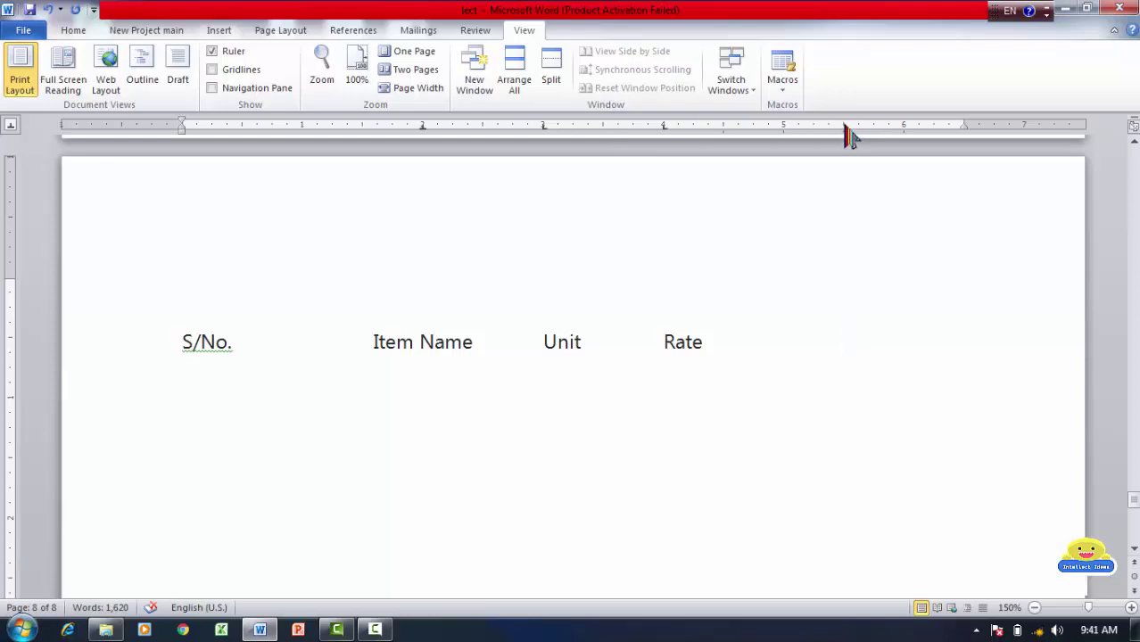
key("Tab")
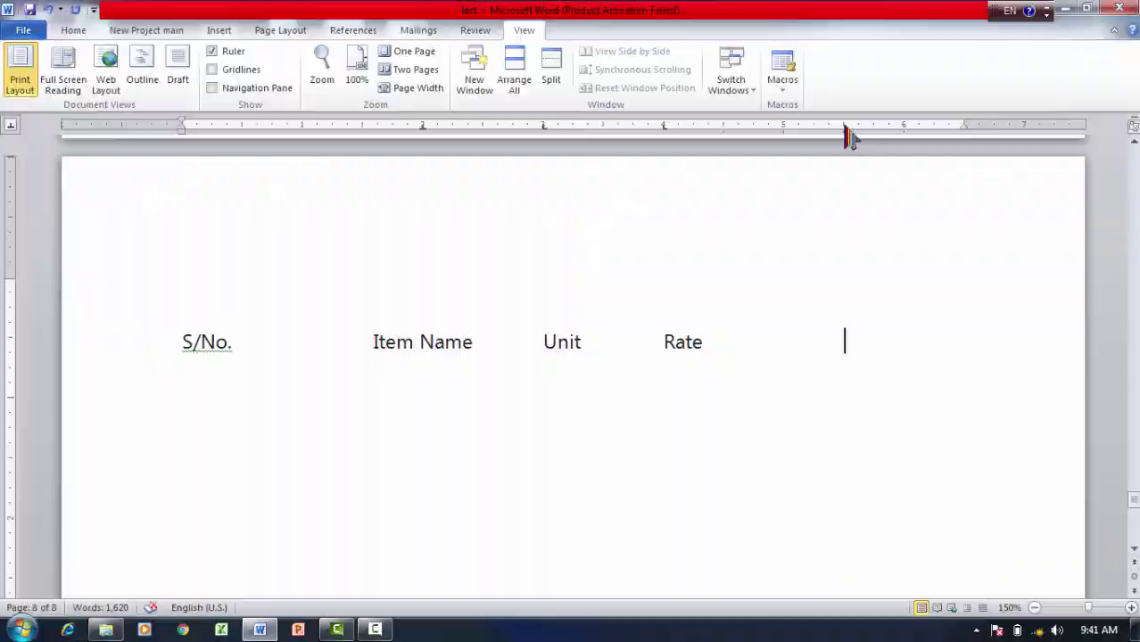
key("Return")
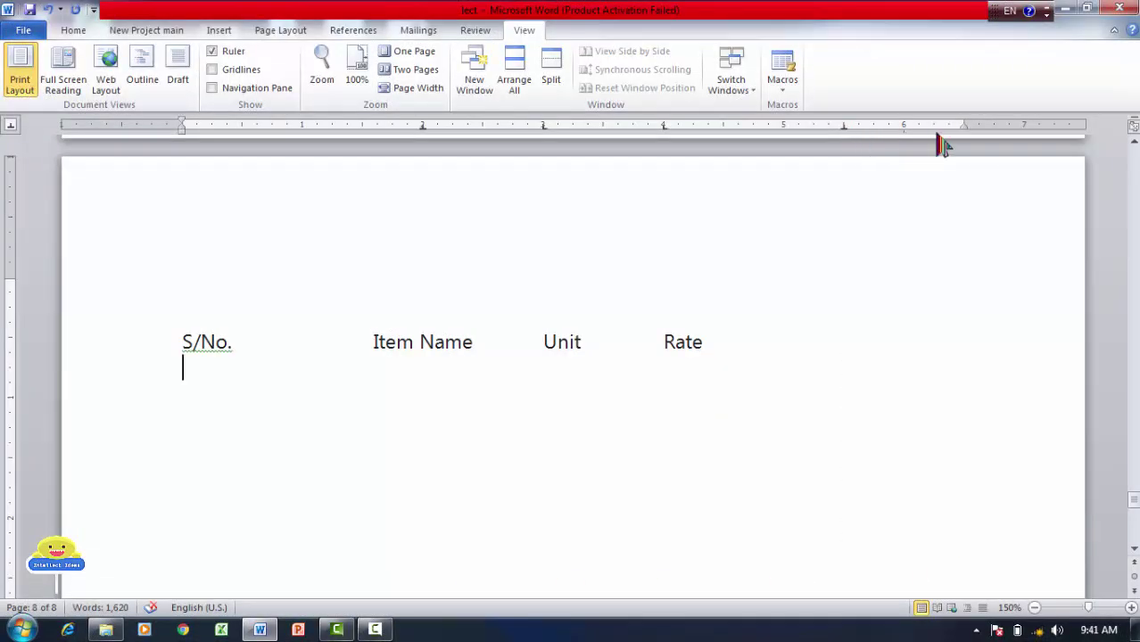
key("BackSpace")
key("BackSpace")
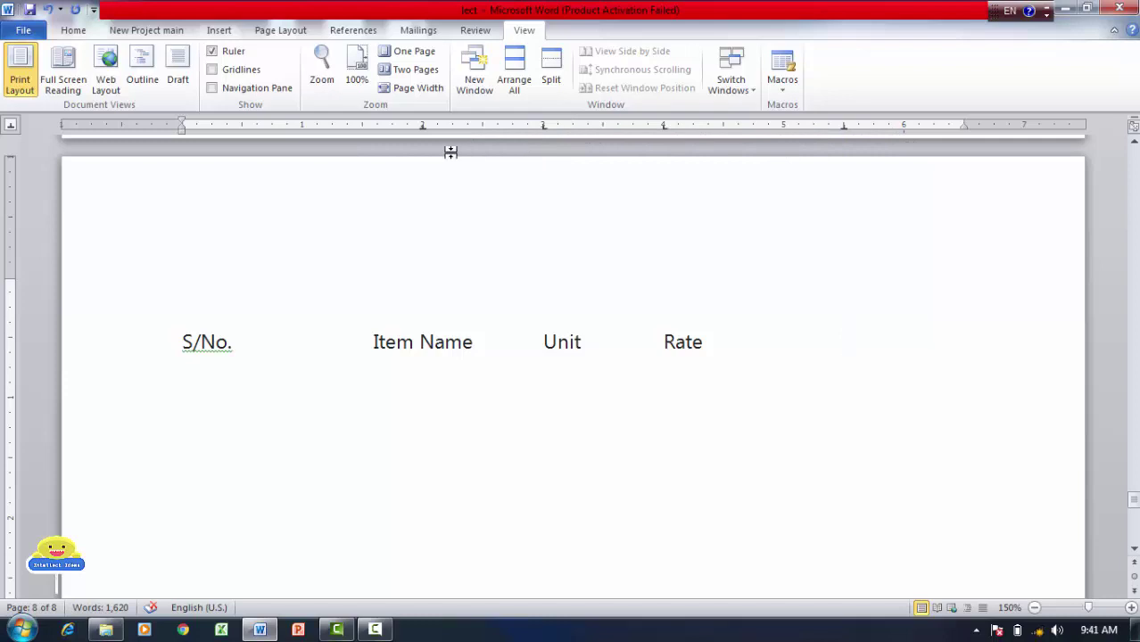
double_click(846, 130)
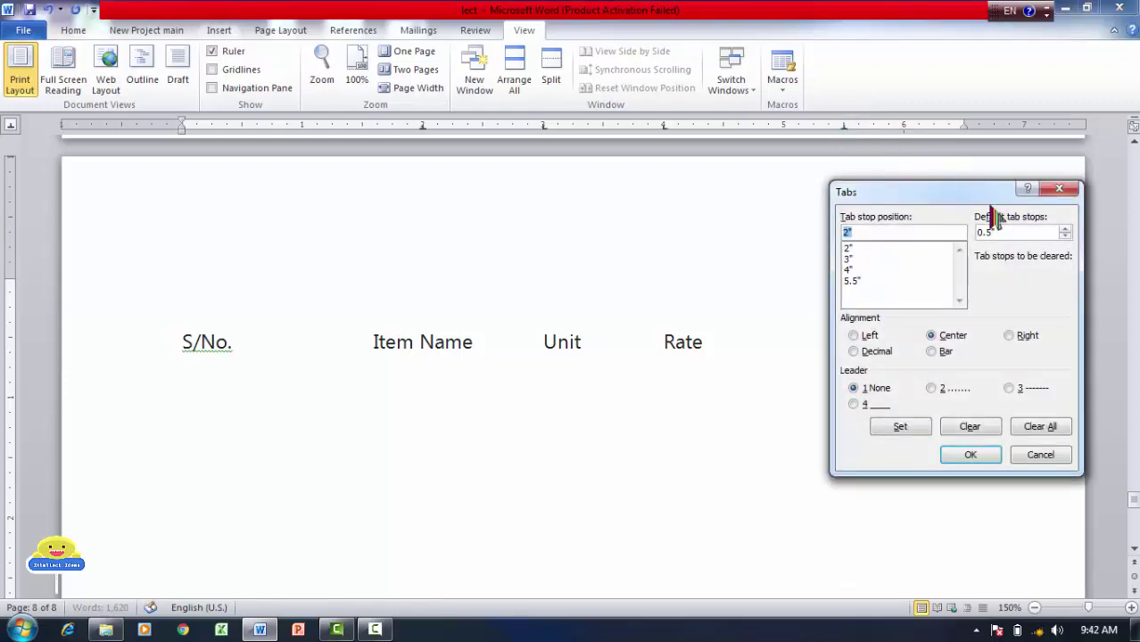
left_click(855, 282)
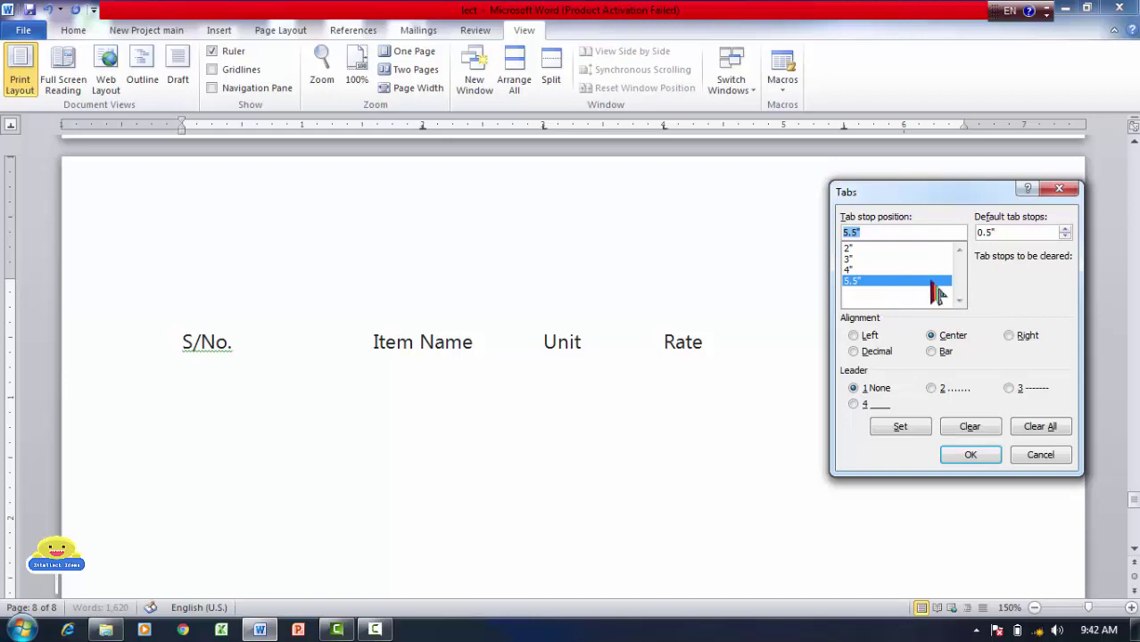
left_click(978, 457)
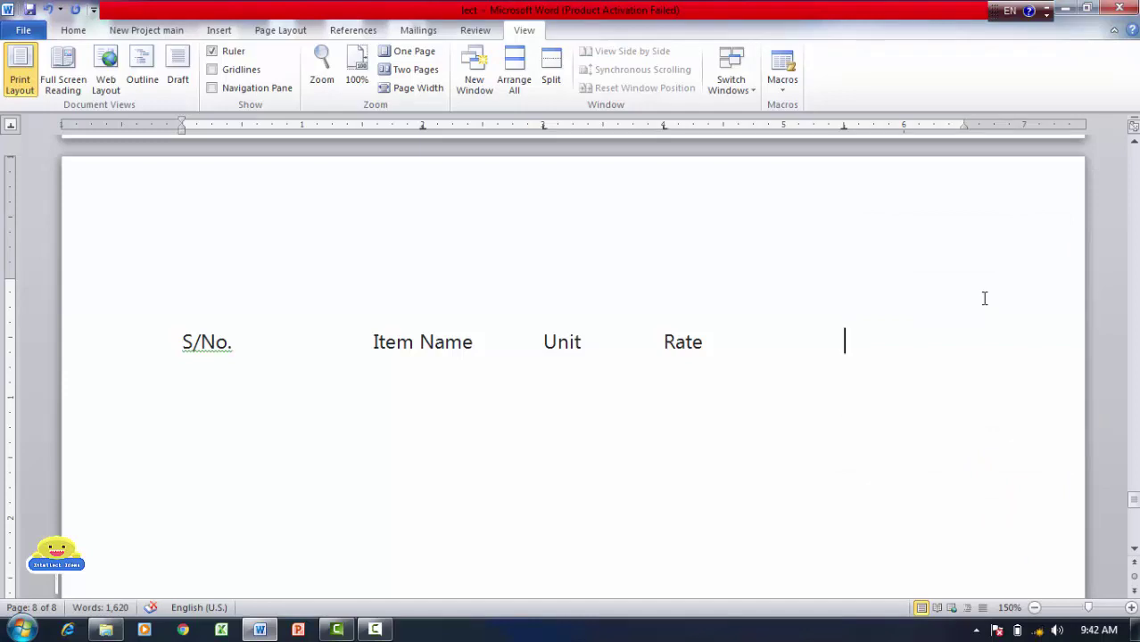
Tab to the 5.5-inch stop and type the Amount heading.
key("Tab")
type("Amoun")
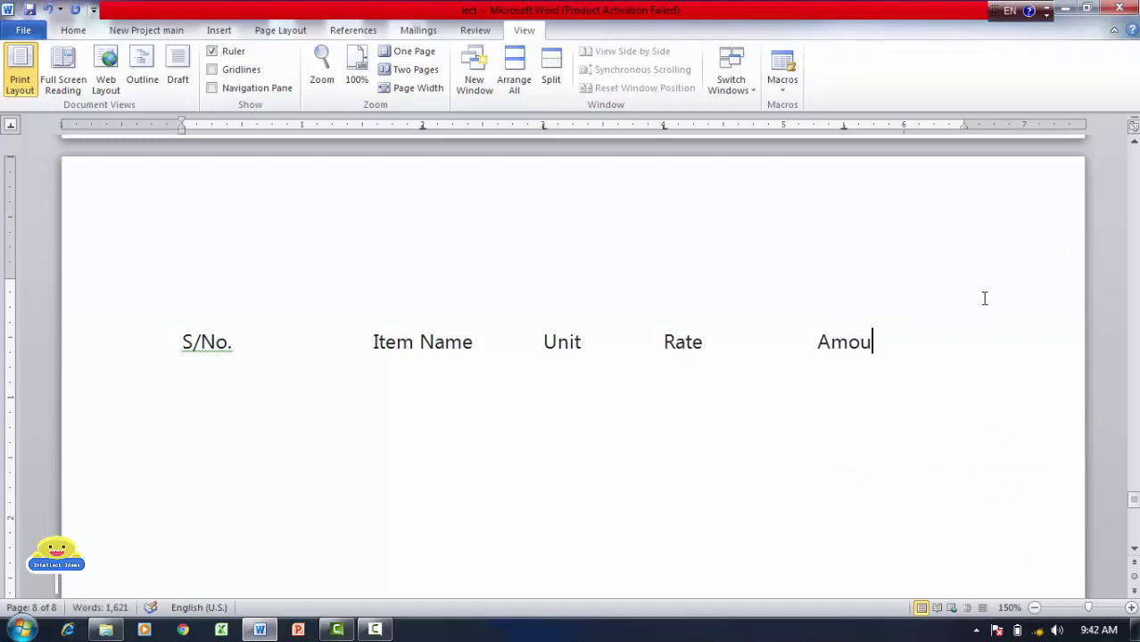
type("t")
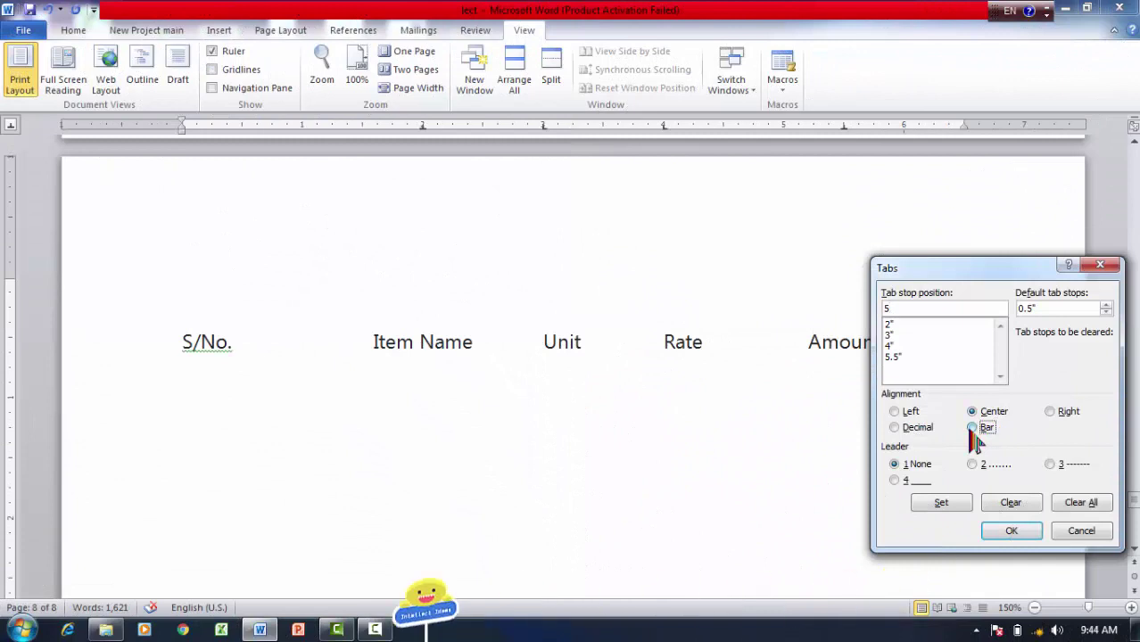
Add a bar tab at 5" and change the 5.5" stop to decimal alignment.
left_click(985, 430)
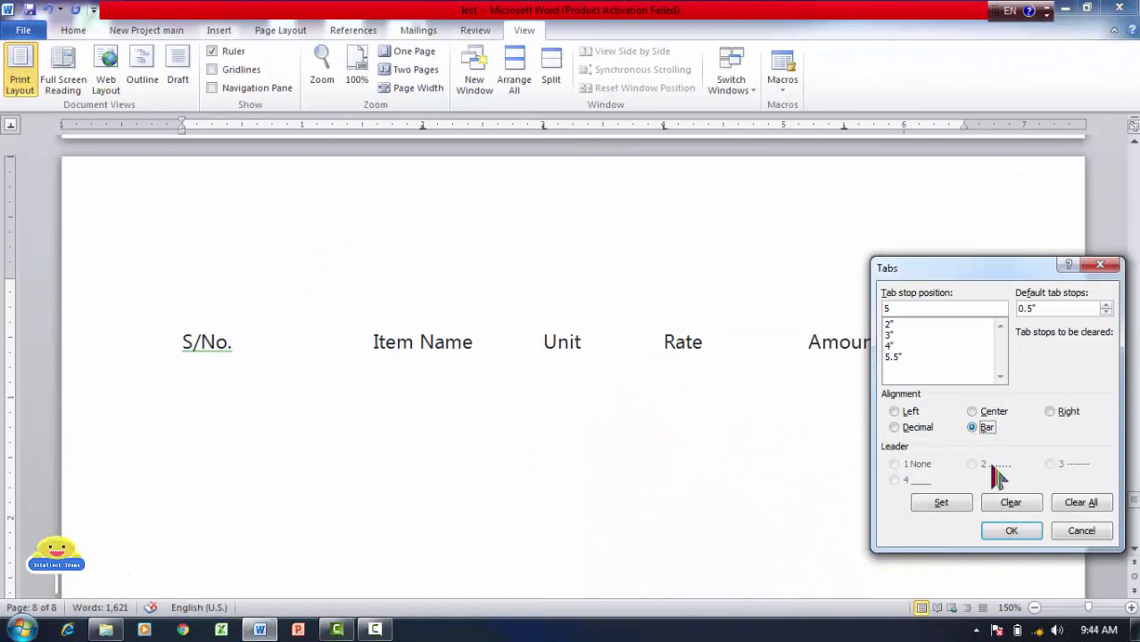
left_click(960, 514)
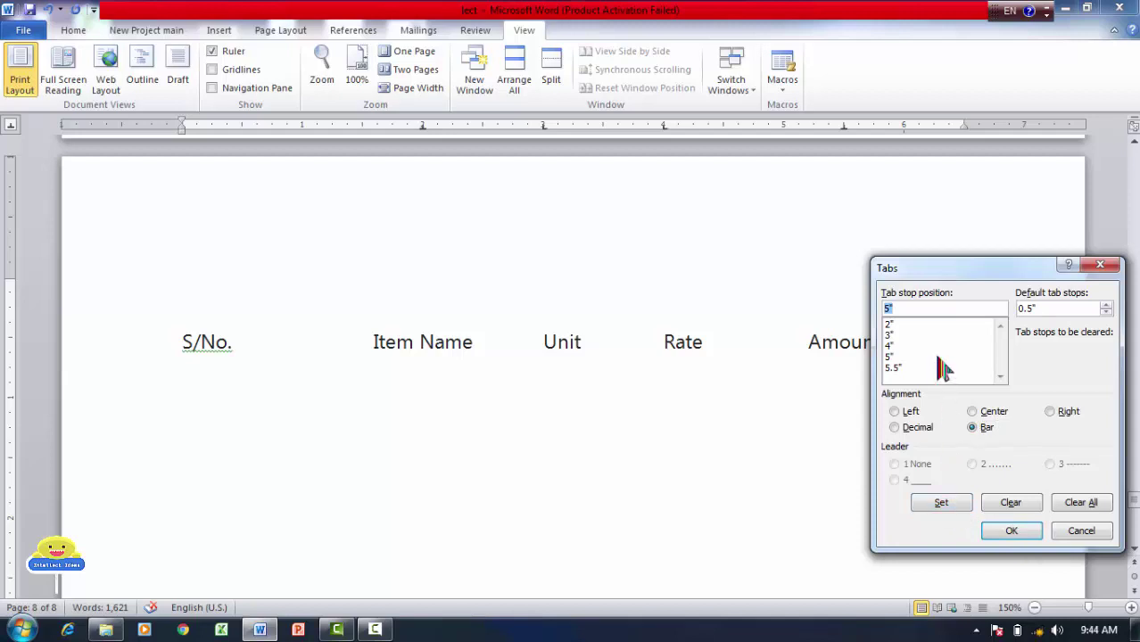
left_click(894, 369)
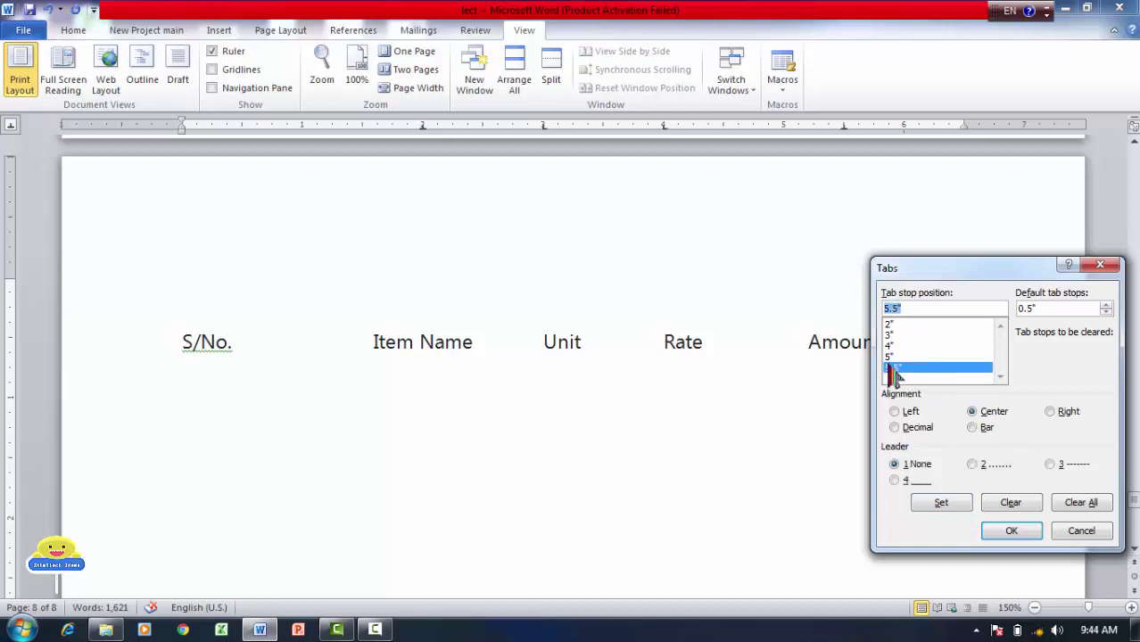
left_click(897, 428)
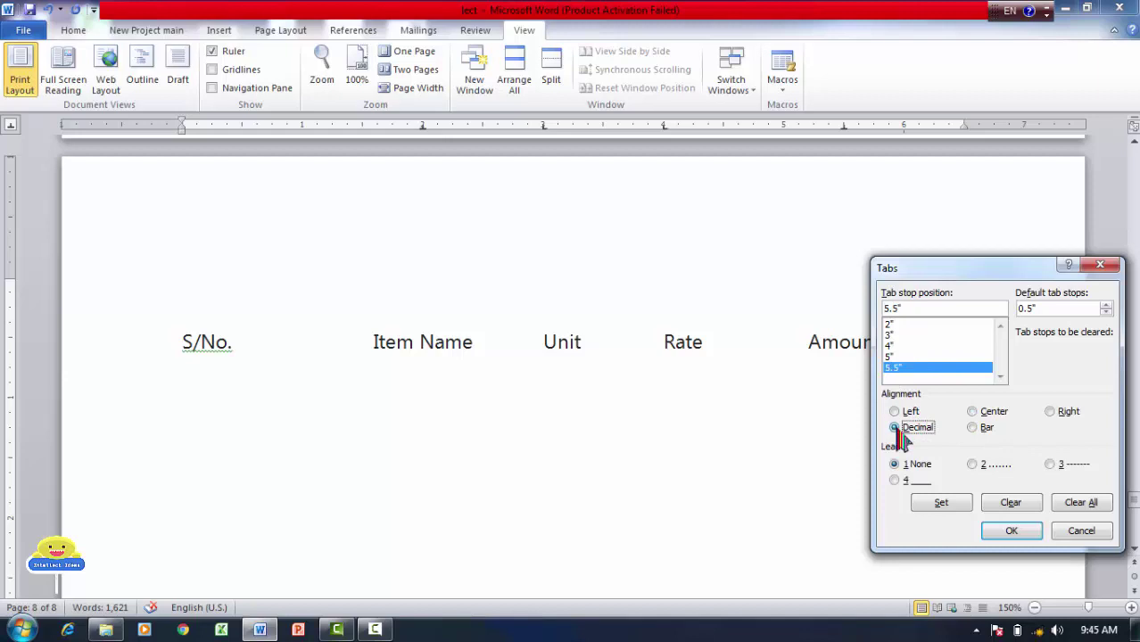
left_click(1001, 530)
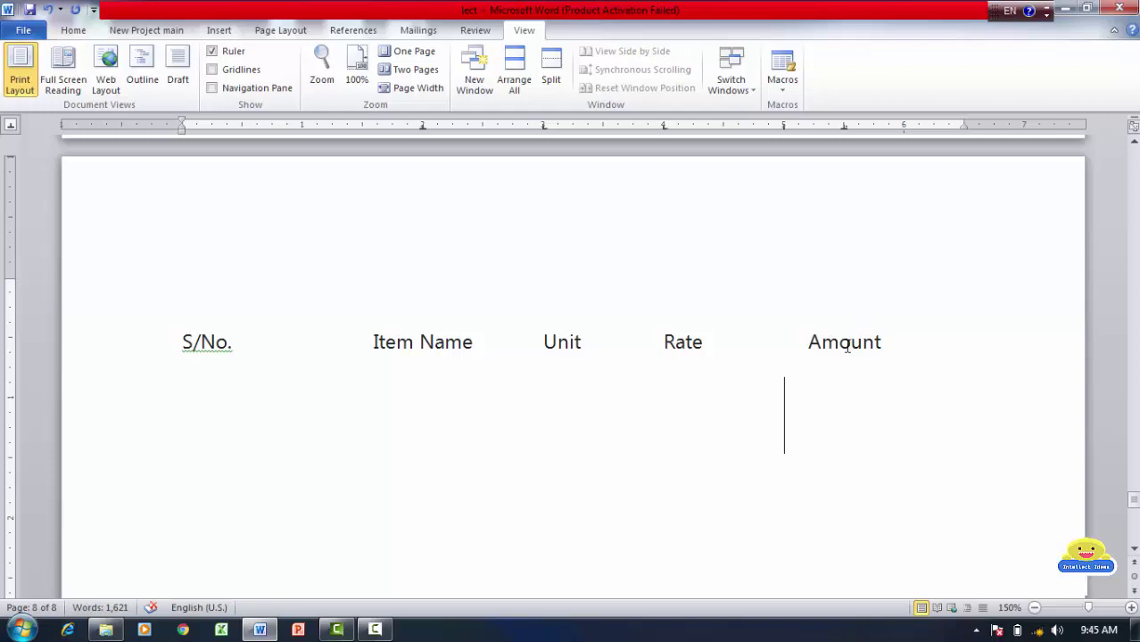
Type the first row 01, Rice, 10kg, 120, 1200.00 and start a new line.
type("01")
key("Tab")
type("Rice")
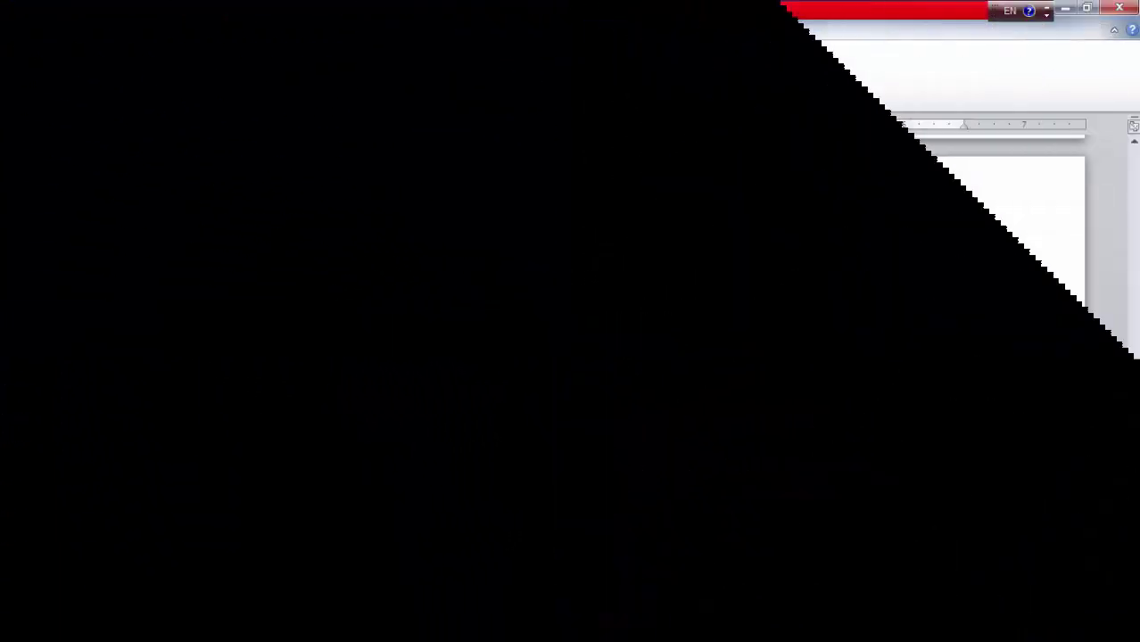
type("10kg")
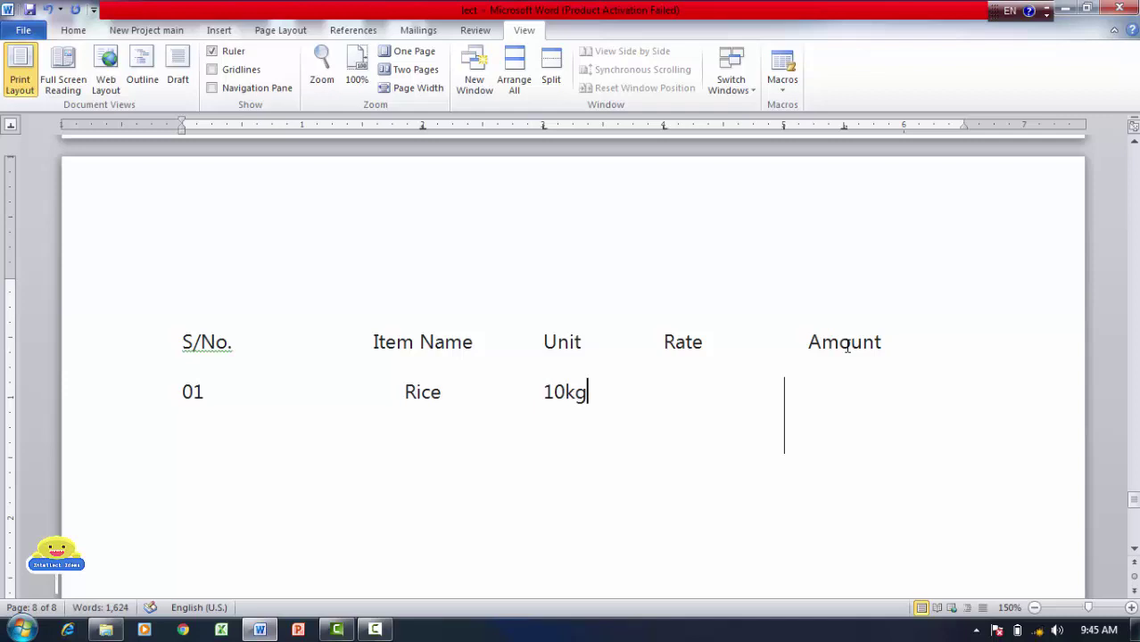
key("Tab")
type("12")
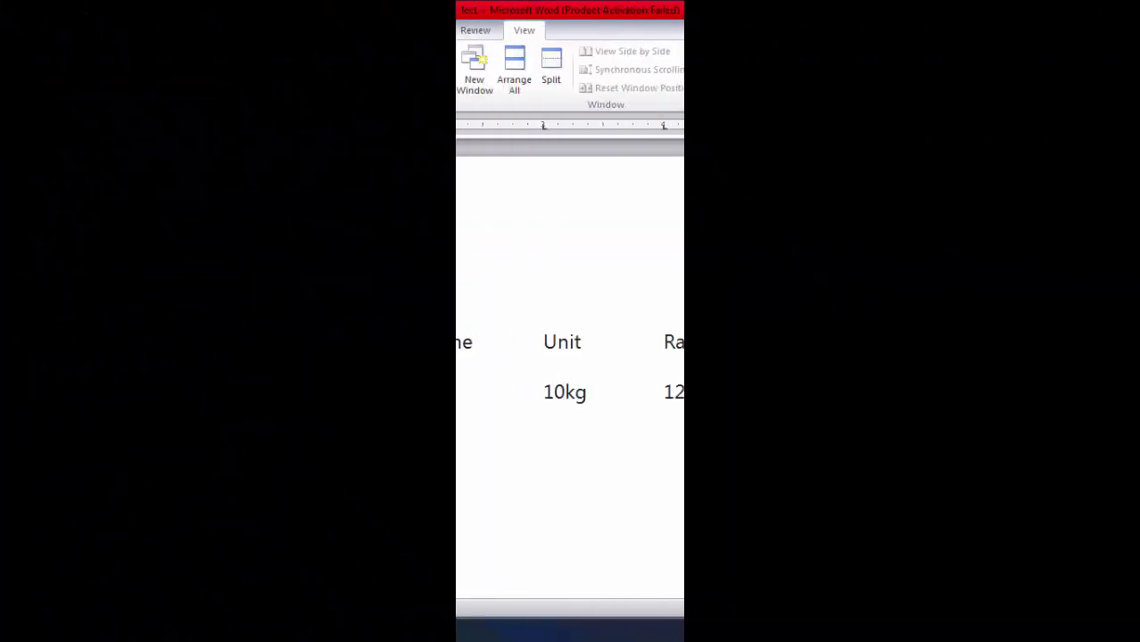
type("11")
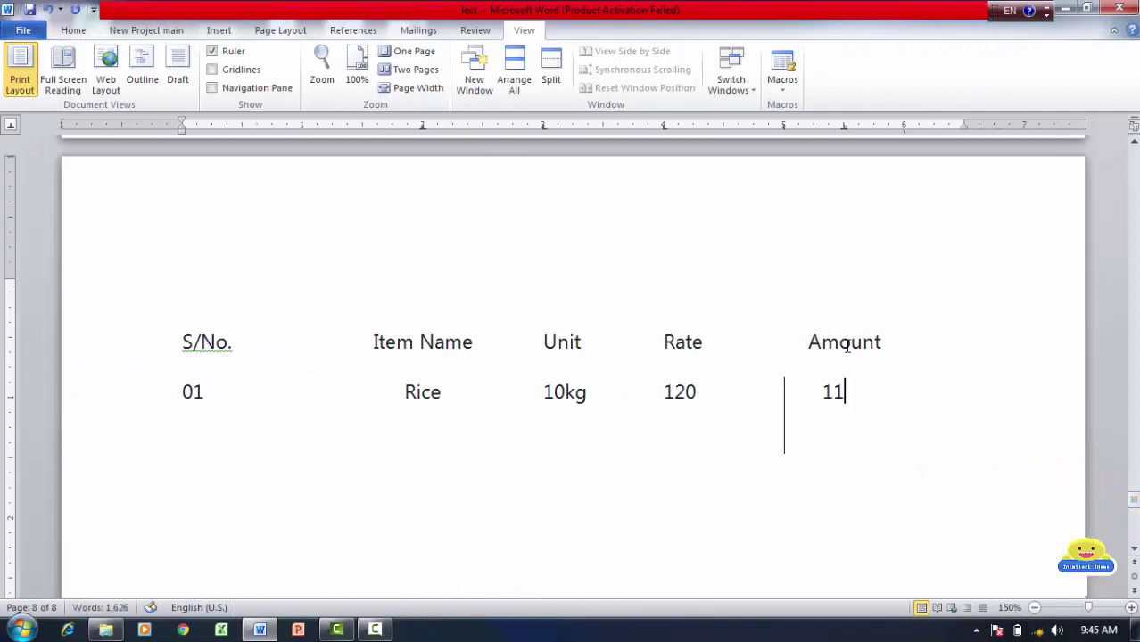
key("BackSpace")
type("200.00")
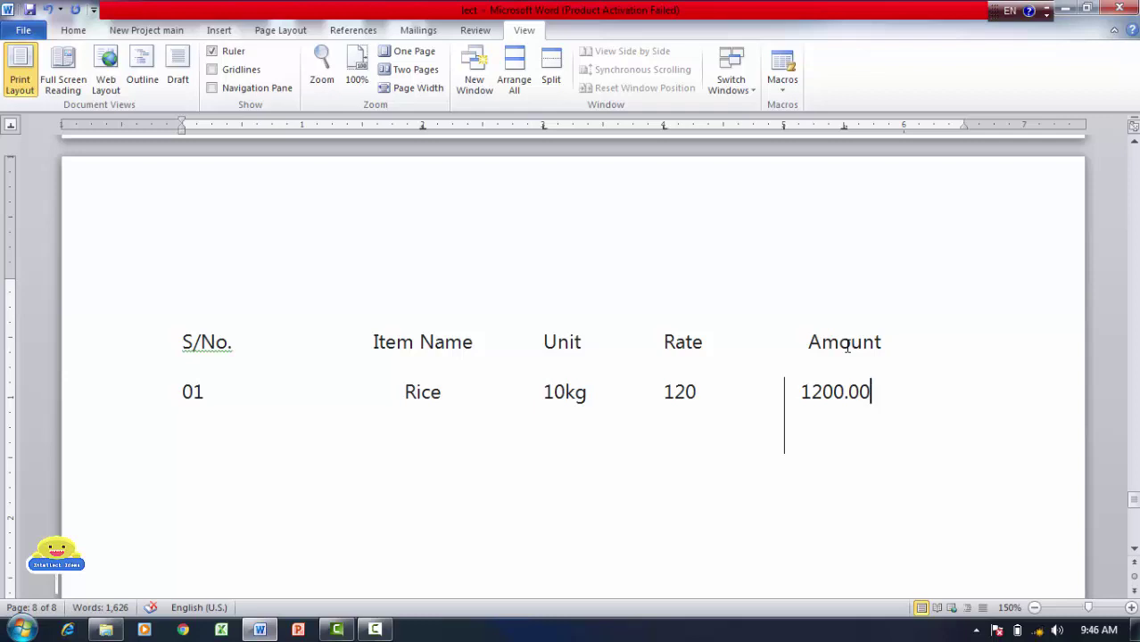
key("Return")
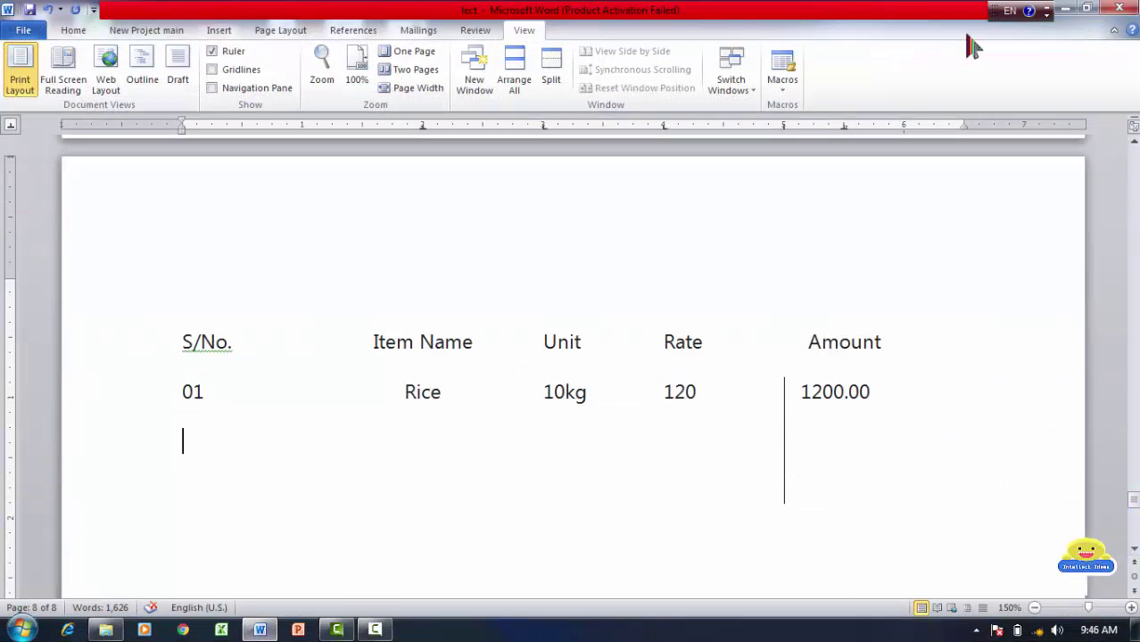
Enter row 02 as Flour, 10kg, 50, 500.00 and start a new line.
type("02")
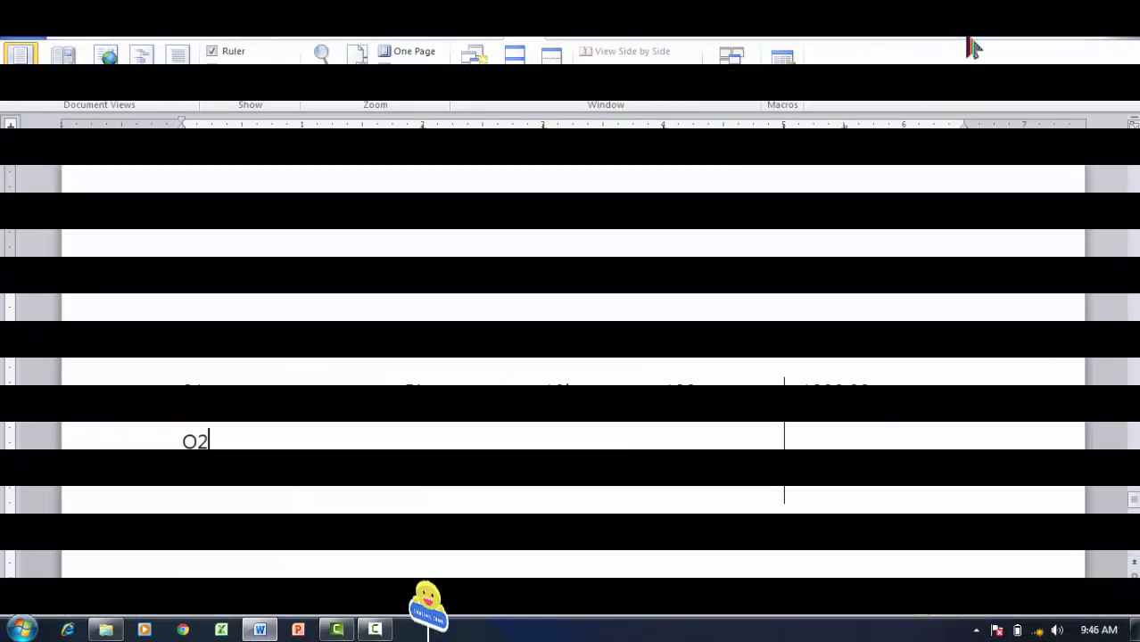
key("Tab")
type("Flour")
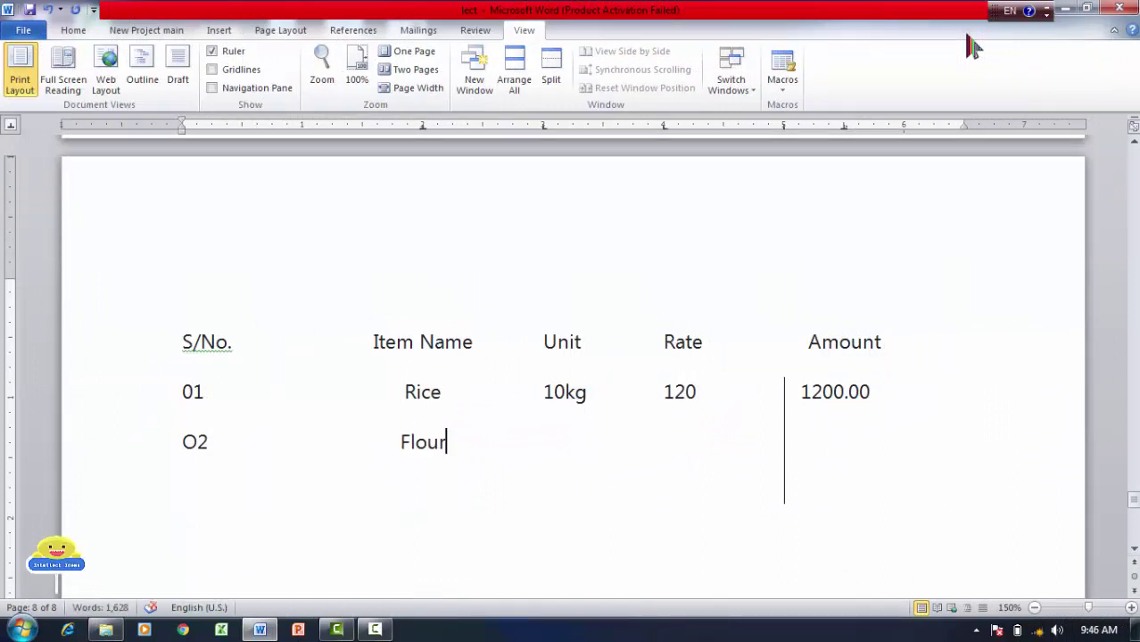
key("Tab")
type("10kg")
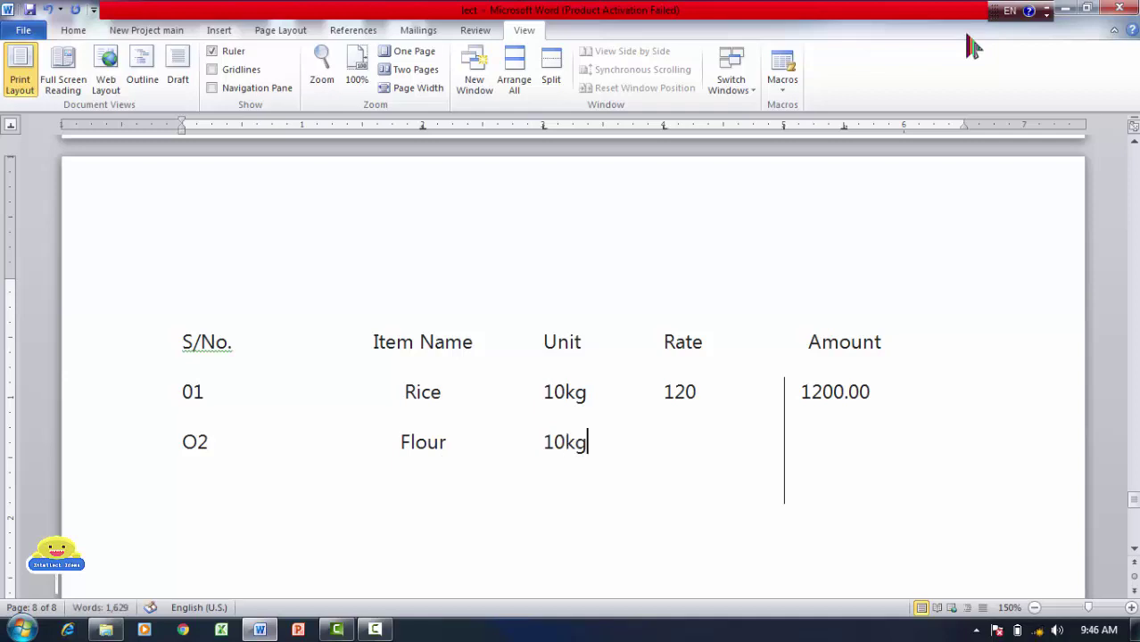
key("Tab")
type("50")
key("Tab")
type("500.00")
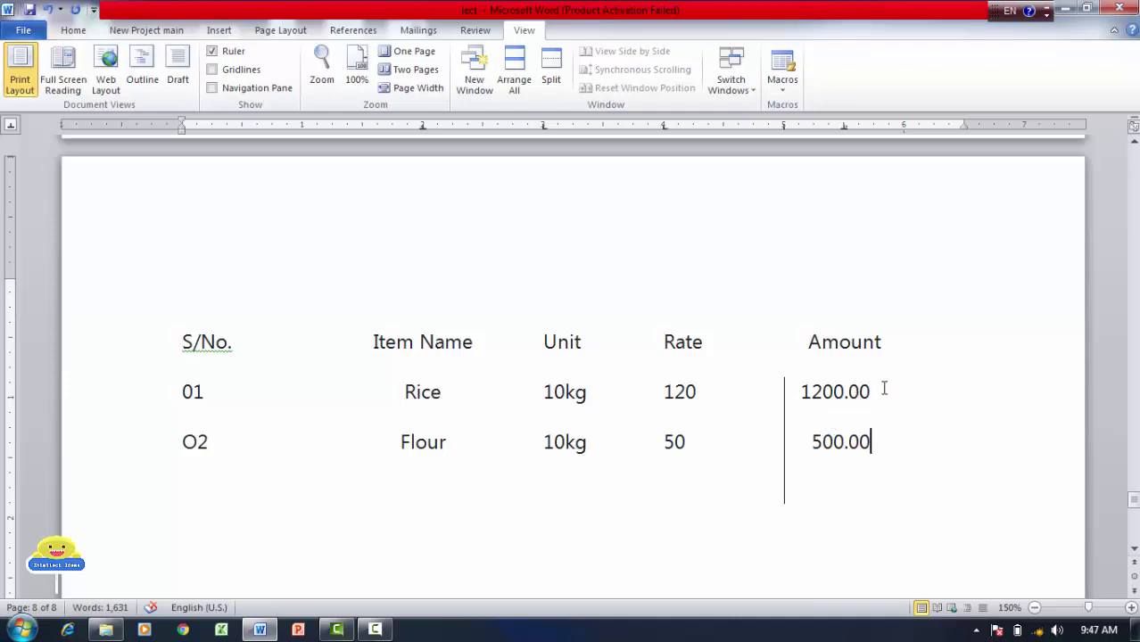
key("Return")
Enter row 03 as Oil, 10pkt, 220, 2200.00, then begin row 04.
type("03")
key("Tab")
type("Oil")
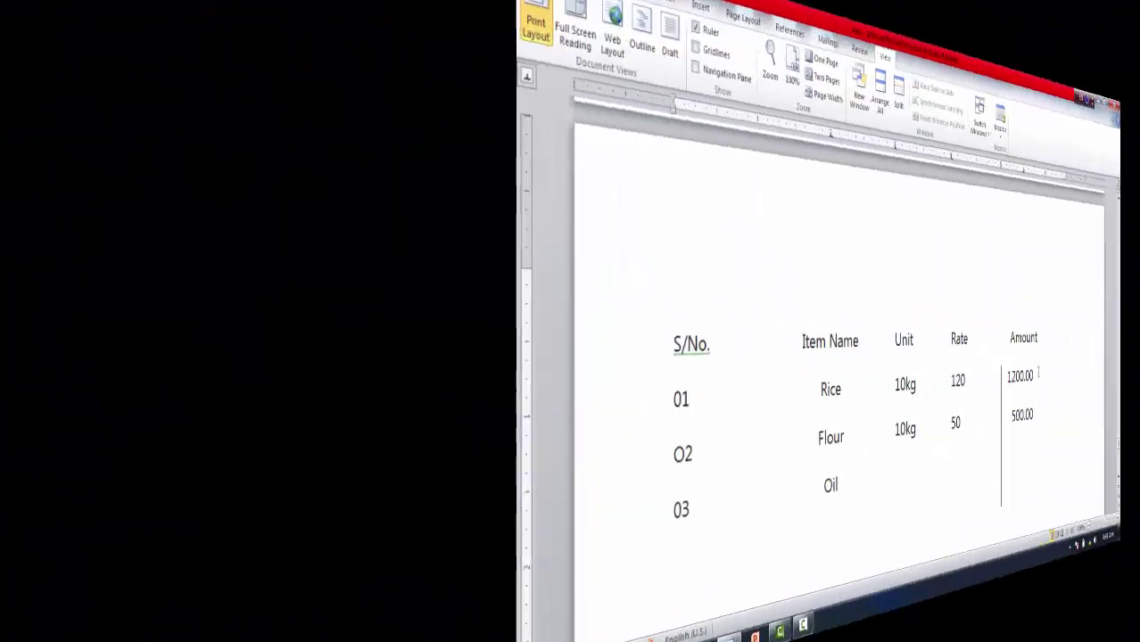
key("Tab")
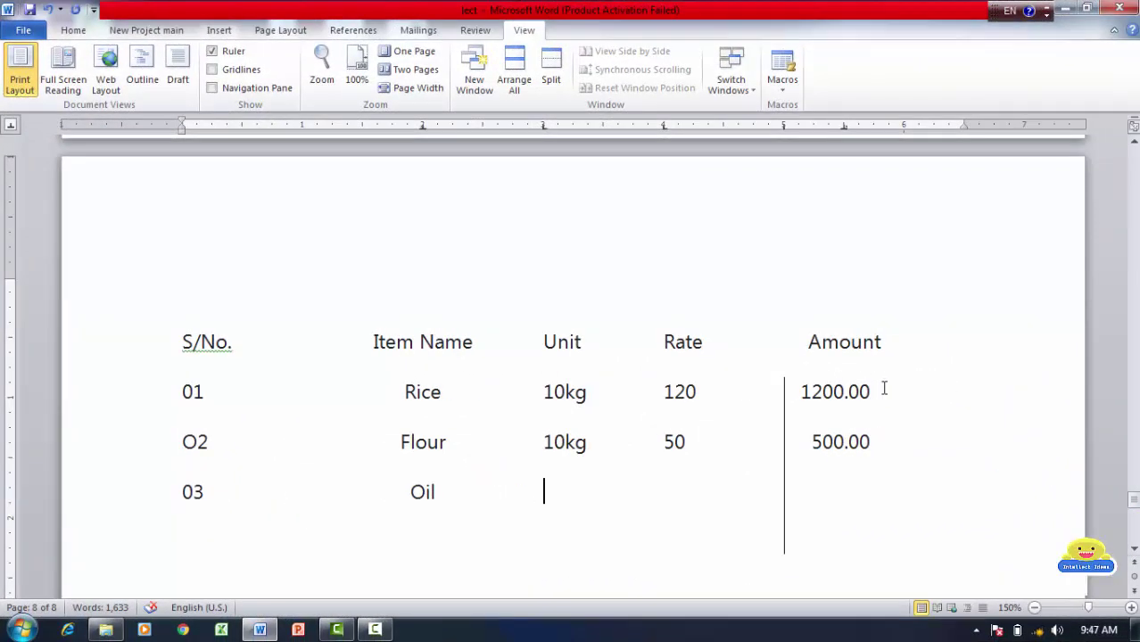
type("10pkt")
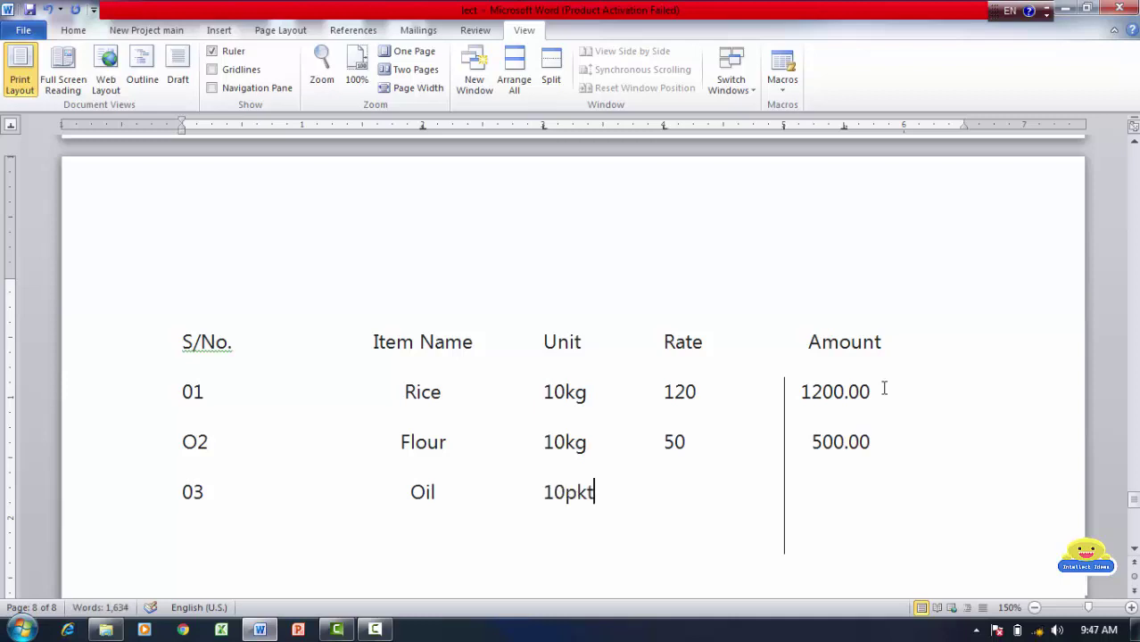
key("Tab")
type("220")
key("Tab")
type("2200")
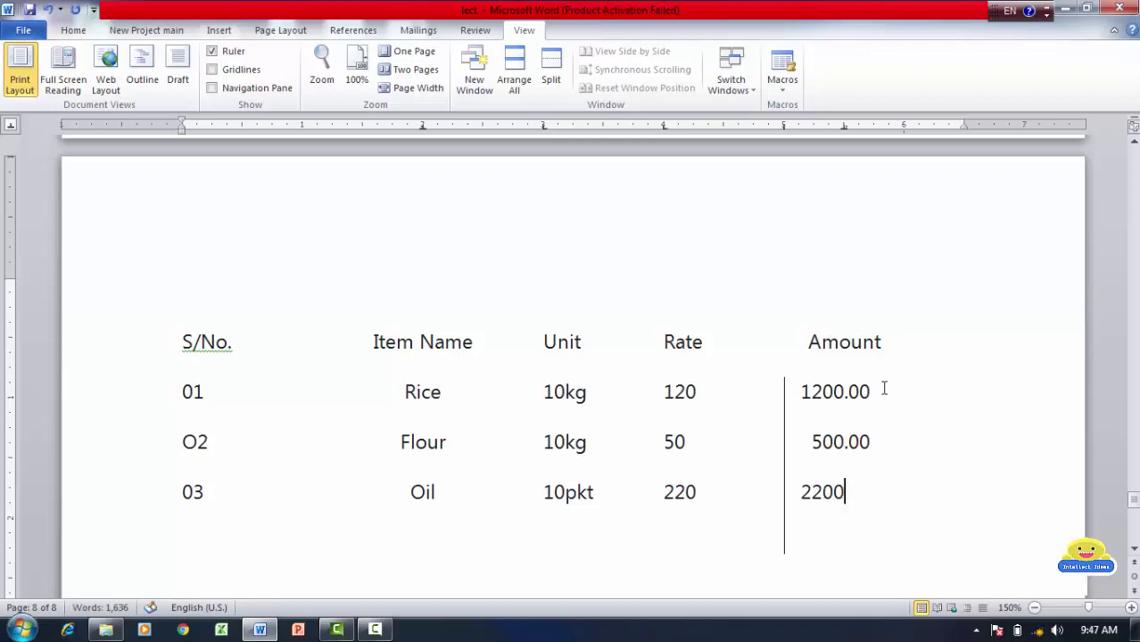
type(".00")
key("Return")
type("04")
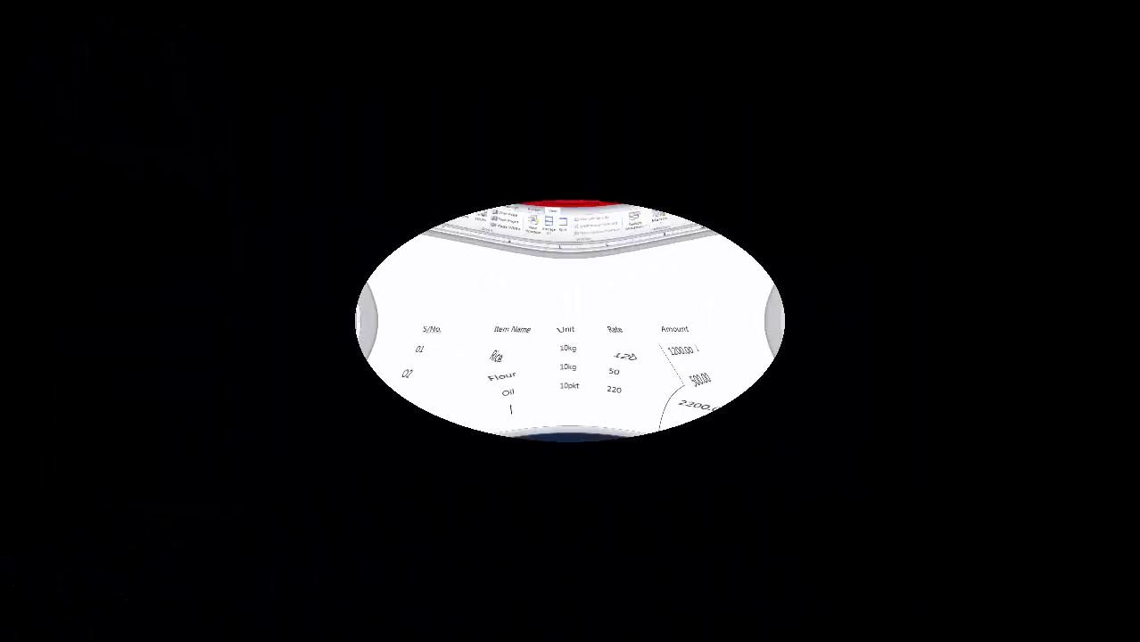
Complete row 04 with Soap, 3Nos, 60 and 180.00.
type("o")
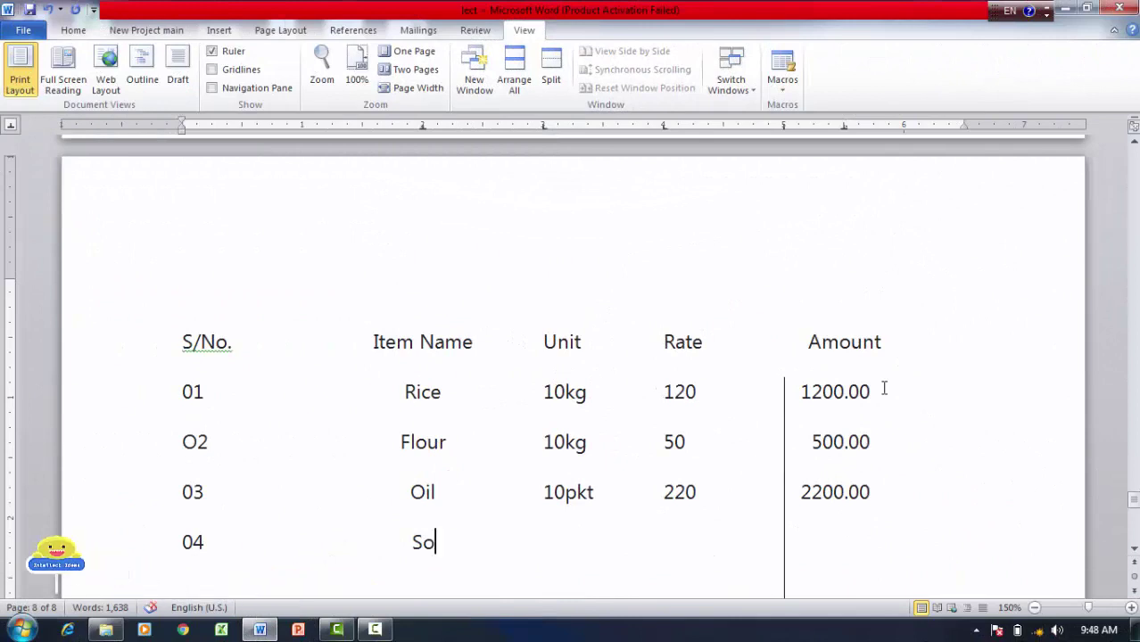
type("ap")
key("Tab")
type("3")
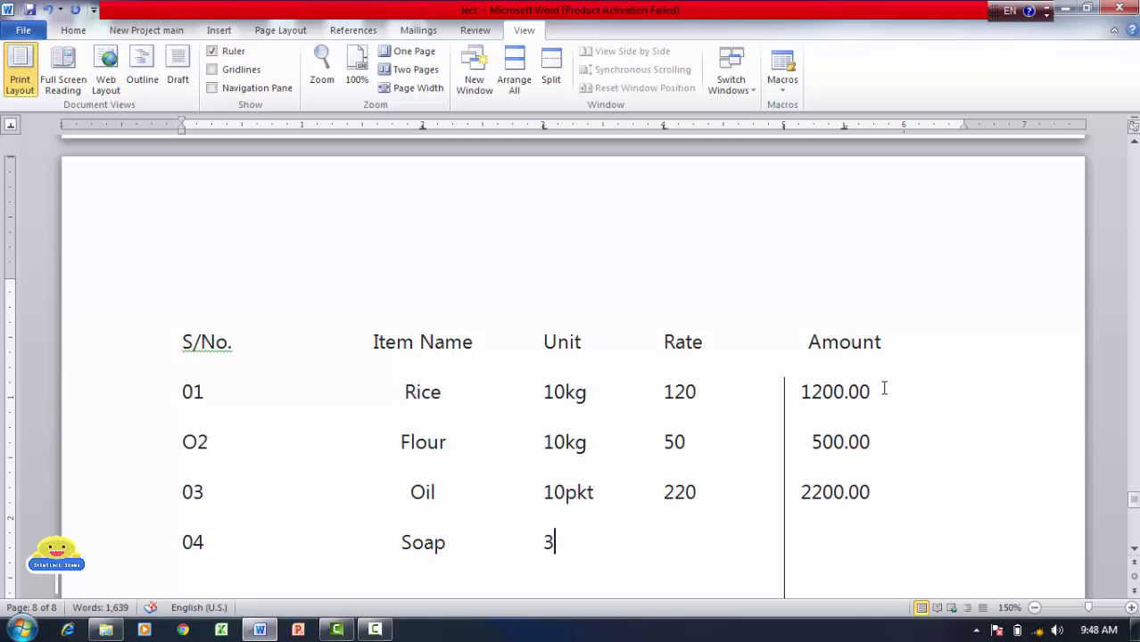
type("Nos")
key("Tab")
type("60")
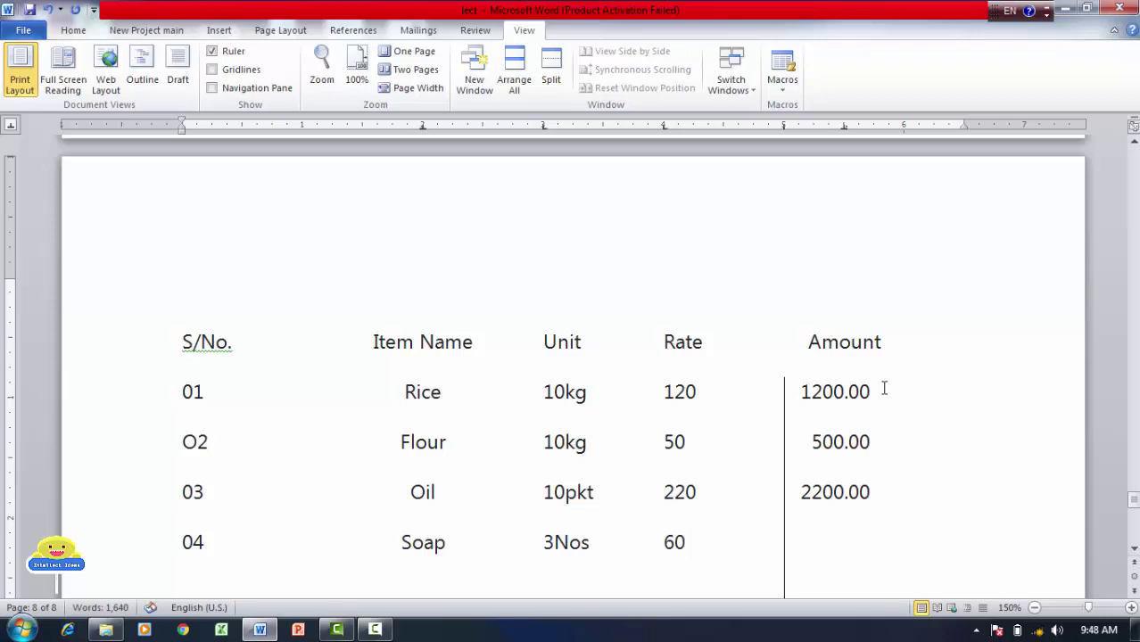
key("Tab")
type("180.00")
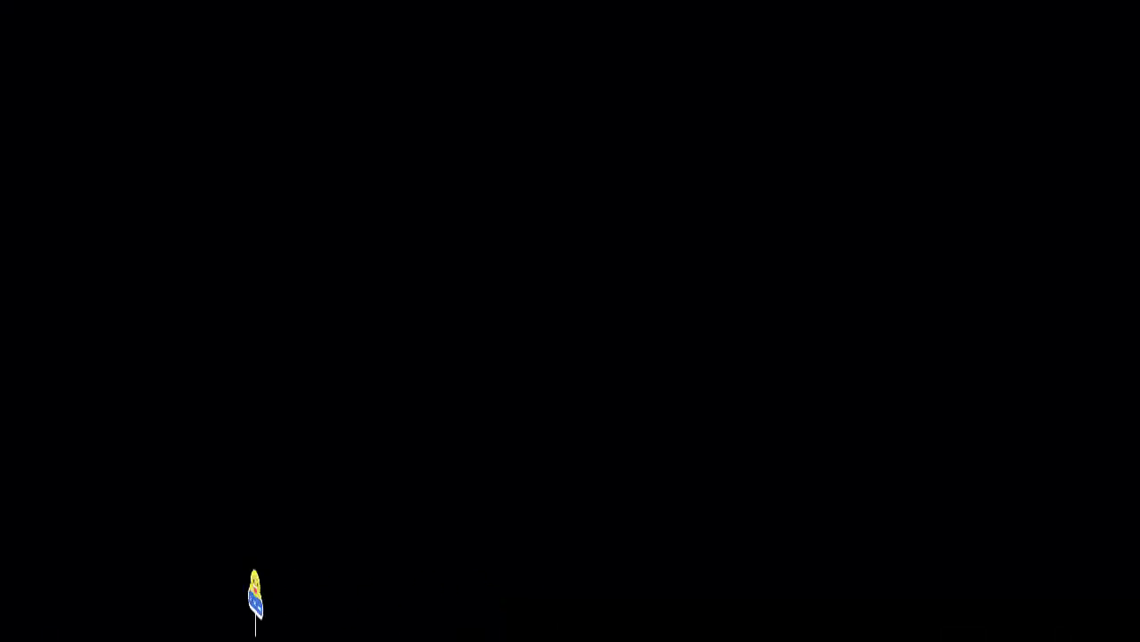
Clear all tab stops from the empty line below the list via Alt+O+T.
key("alt")
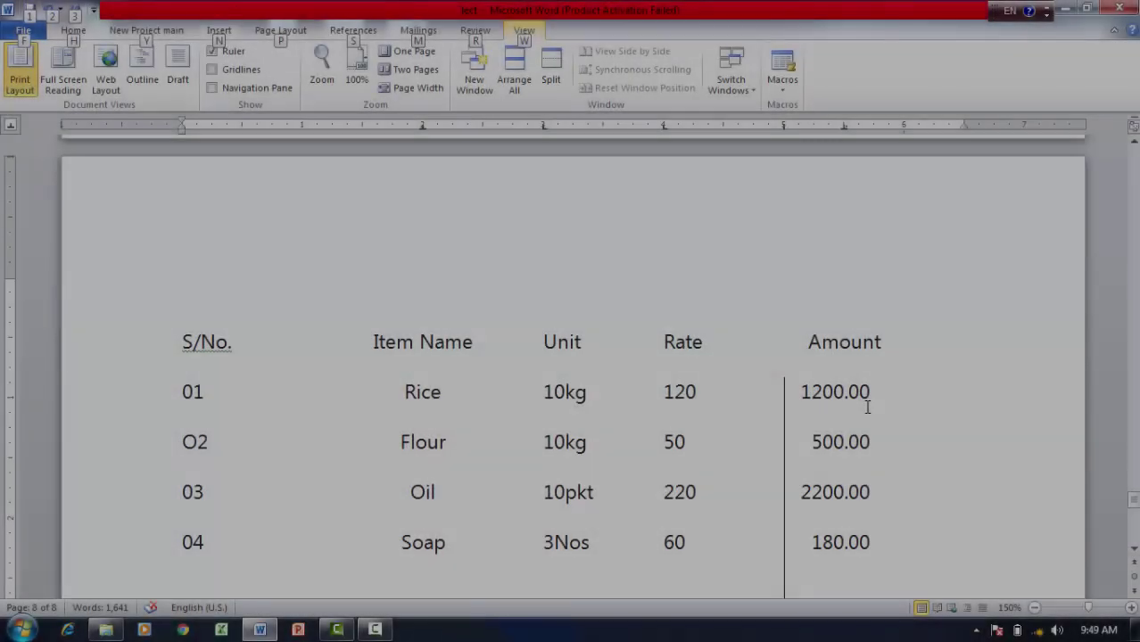
key("o")
key("t")
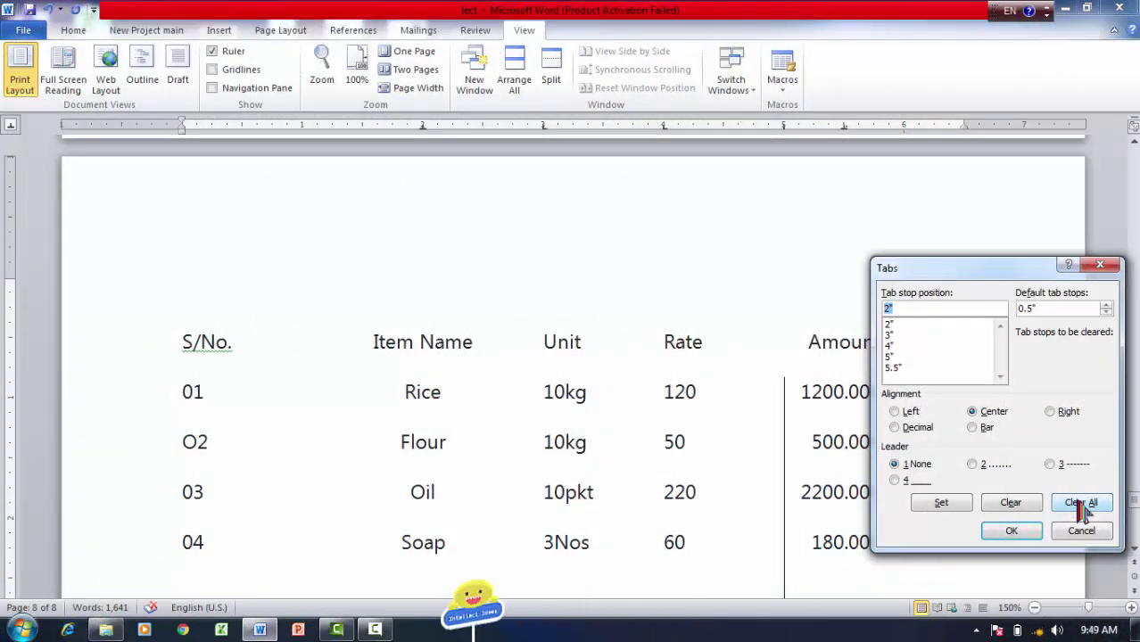
left_click(1082, 505)
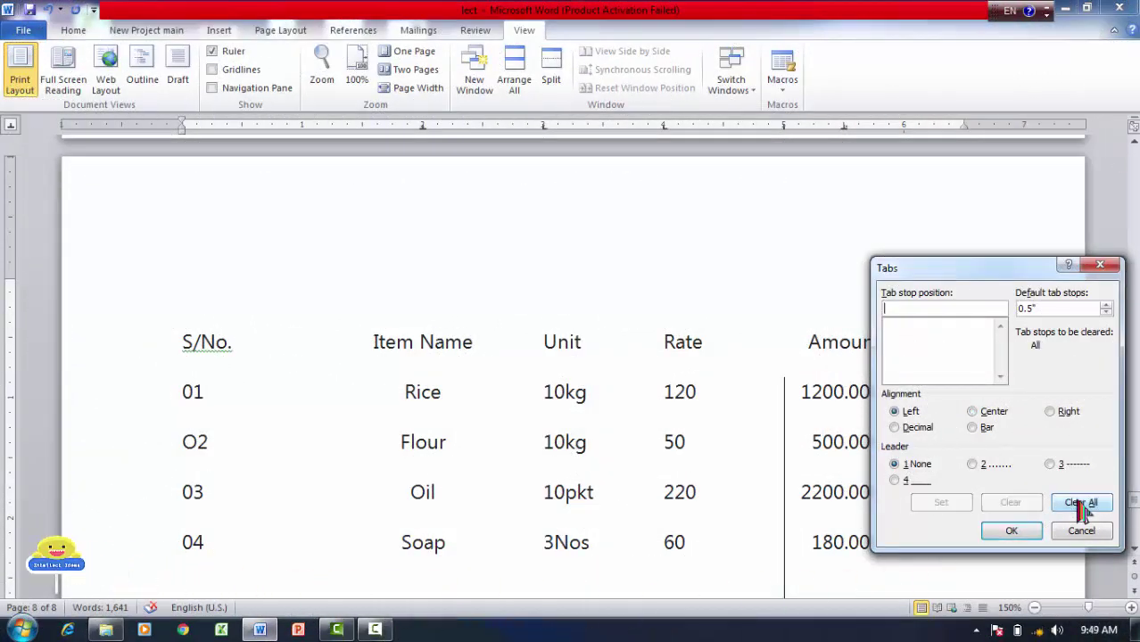
left_click(1015, 530)
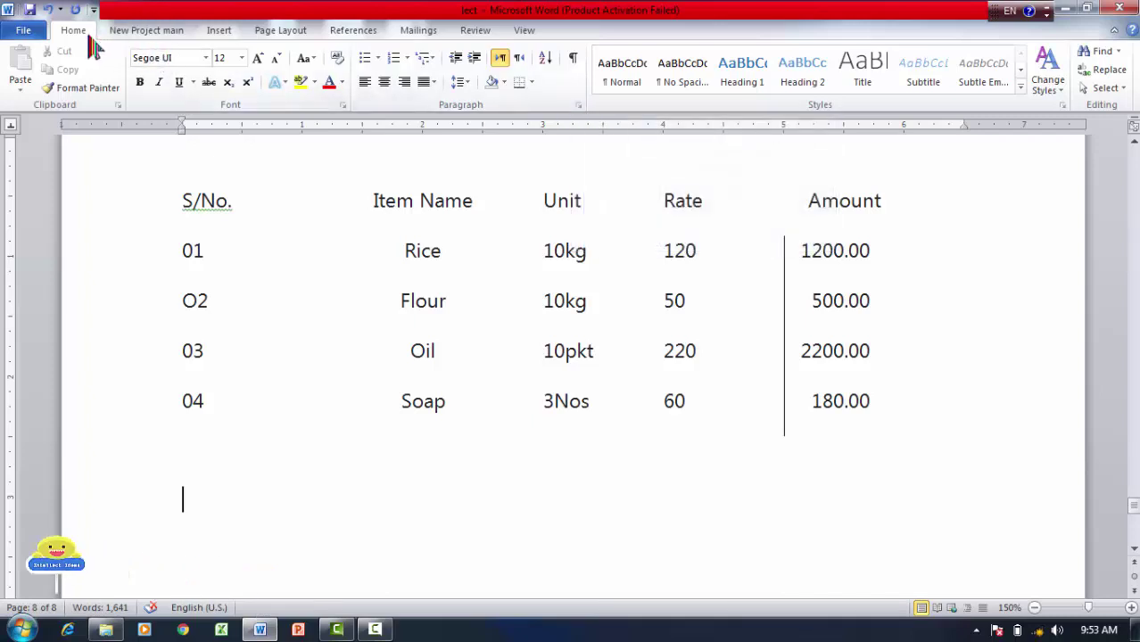
left_click(580, 105)
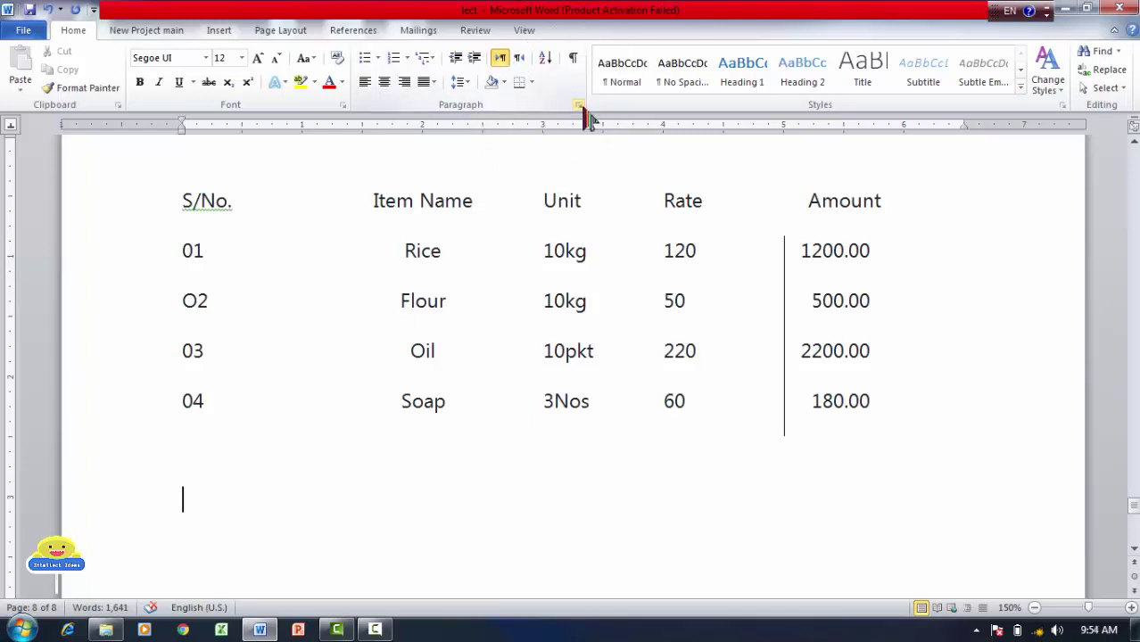
Open the Tabs dialog from Paragraph settings and add a centred stop at 2".
left_click(580, 105)
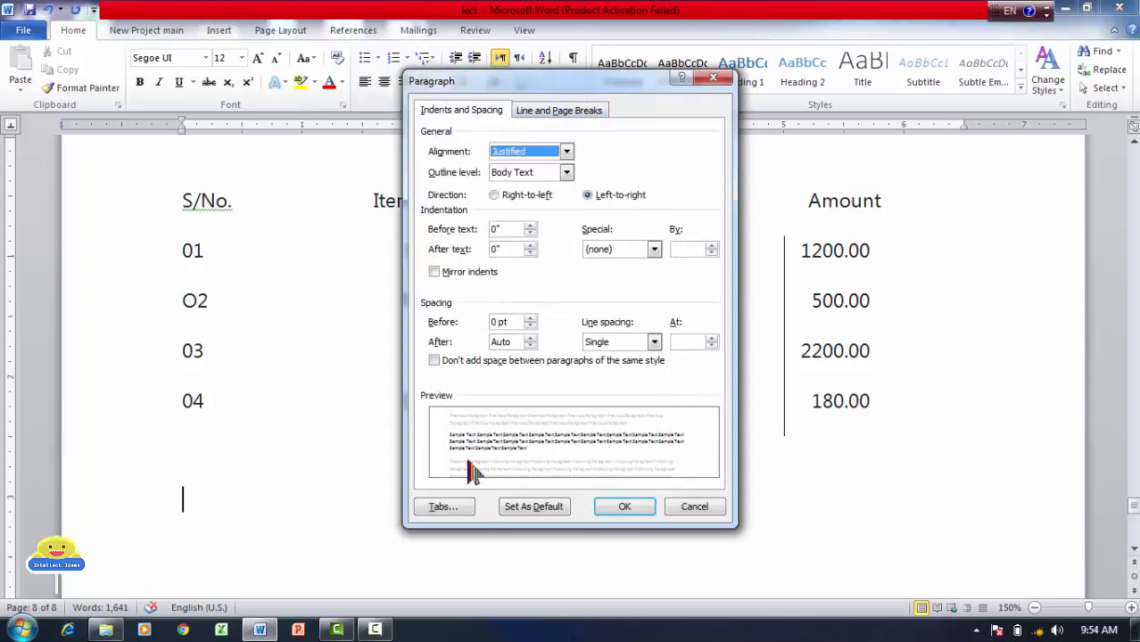
left_click(448, 507)
left_click(443, 507)
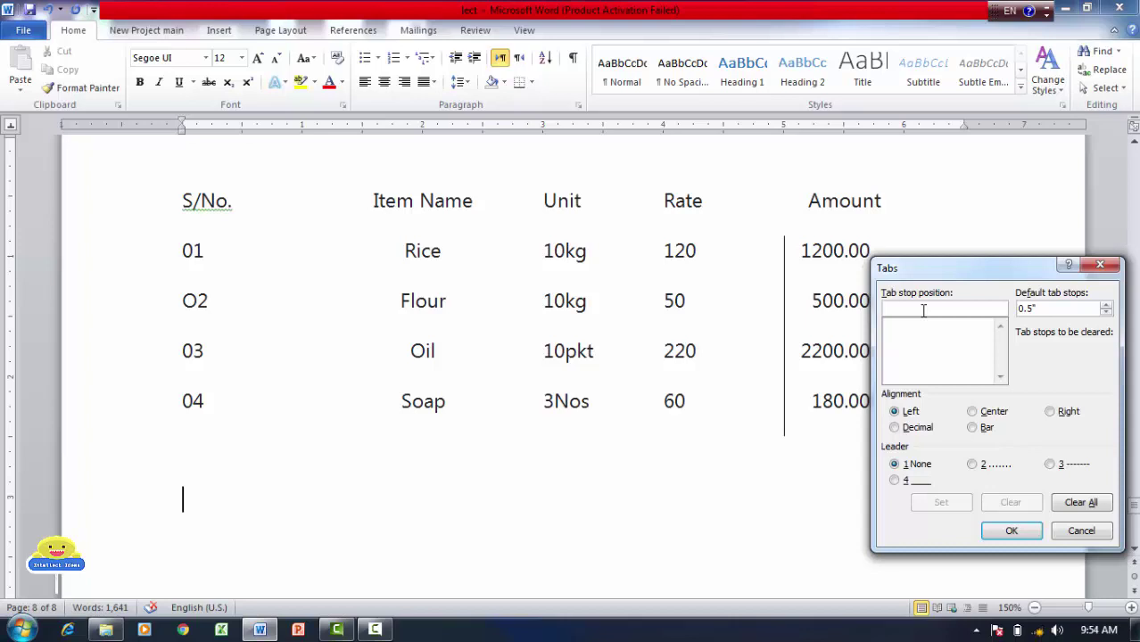
type("2")
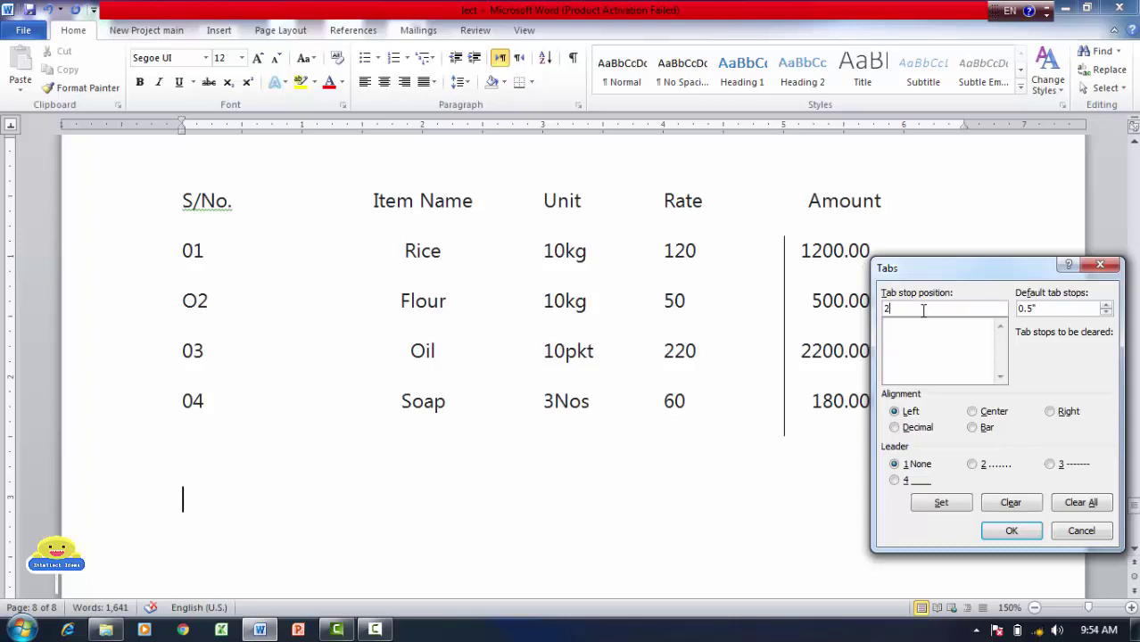
left_click(973, 414)
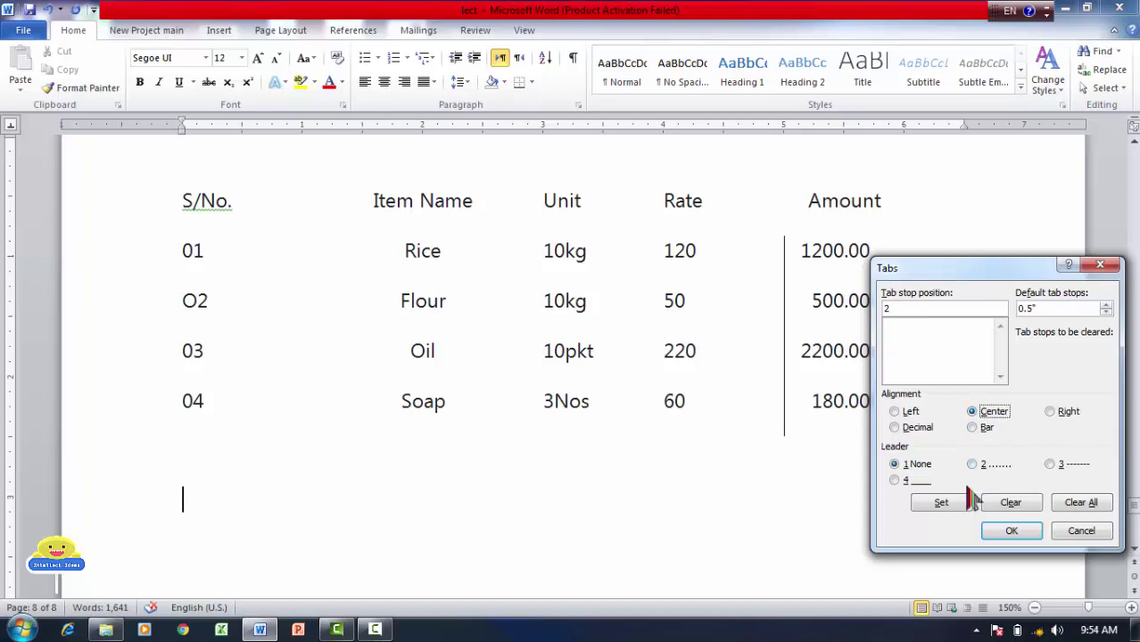
left_click(947, 505)
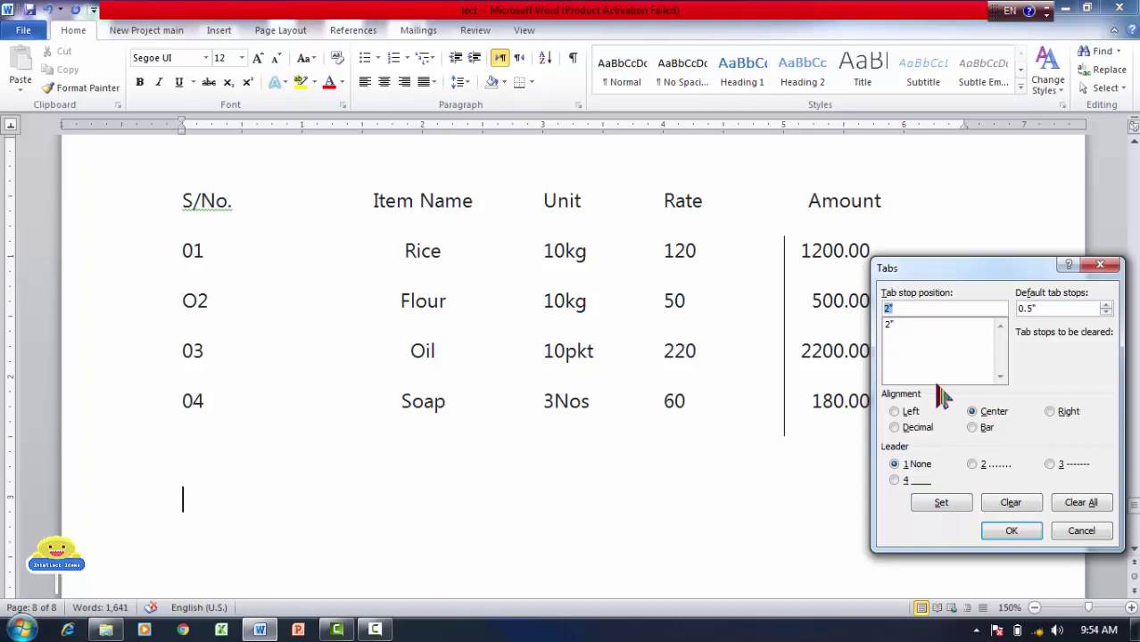
Add a left stop at 3" and a stop at 4", then enter 5 as a bar tab.
type("3")
left_click(896, 412)
left_click(940, 503)
type("4")
left_click(938, 507)
type("5")
left_click(974, 429)
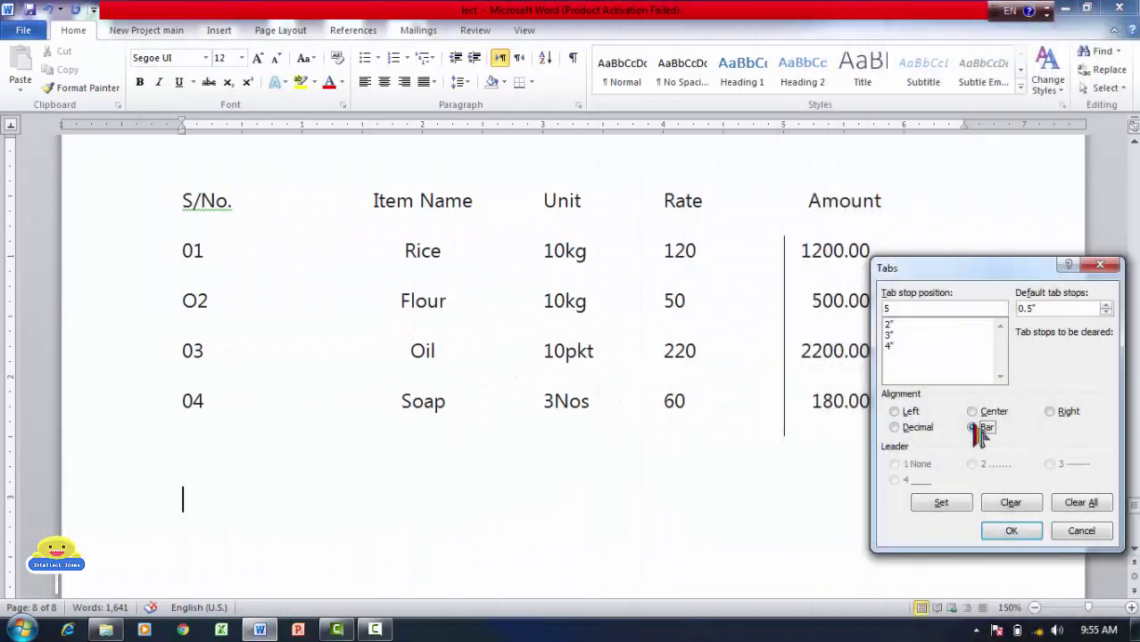
Add a centred stop at 5.5" and a bar tab at 5", then apply the stops.
left_click(903, 309)
left_click(973, 414)
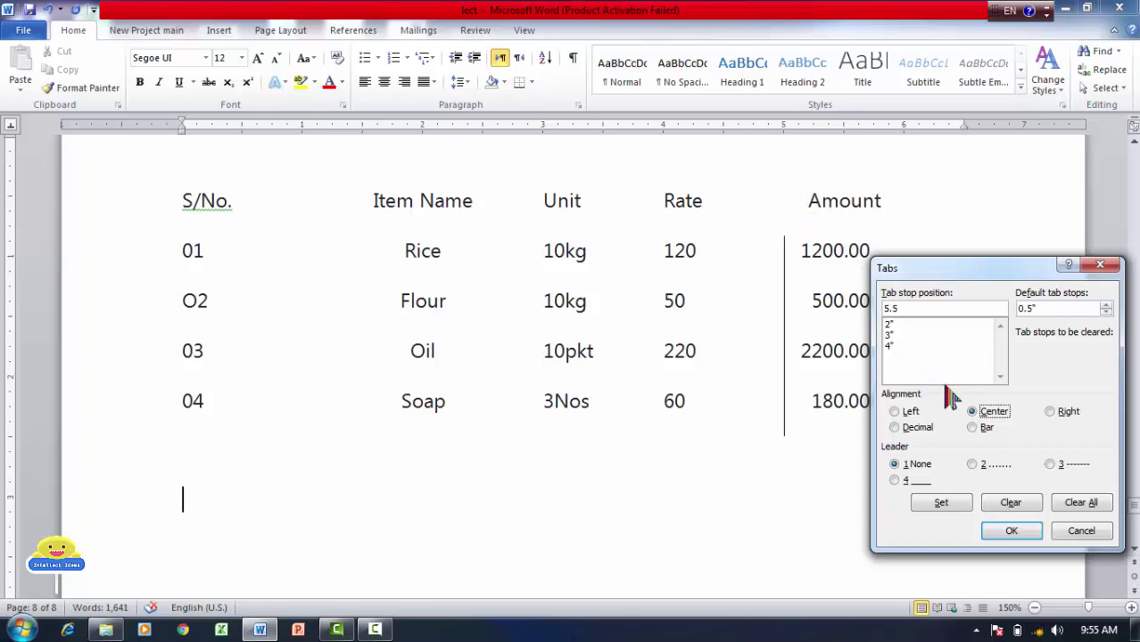
left_click(941, 503)
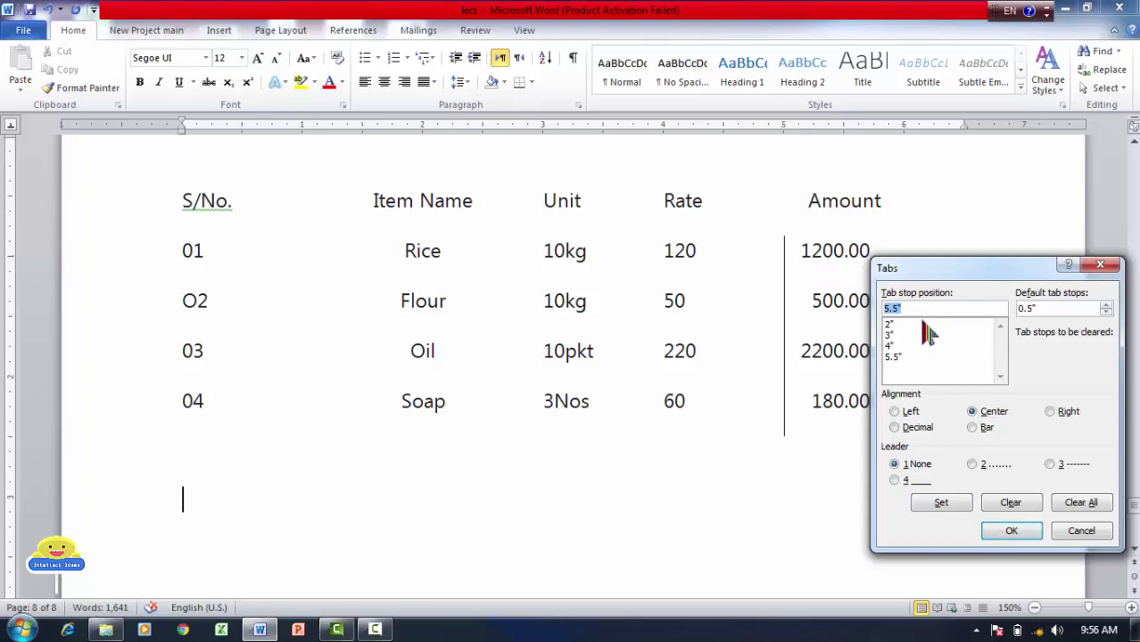
type("5")
left_click(974, 430)
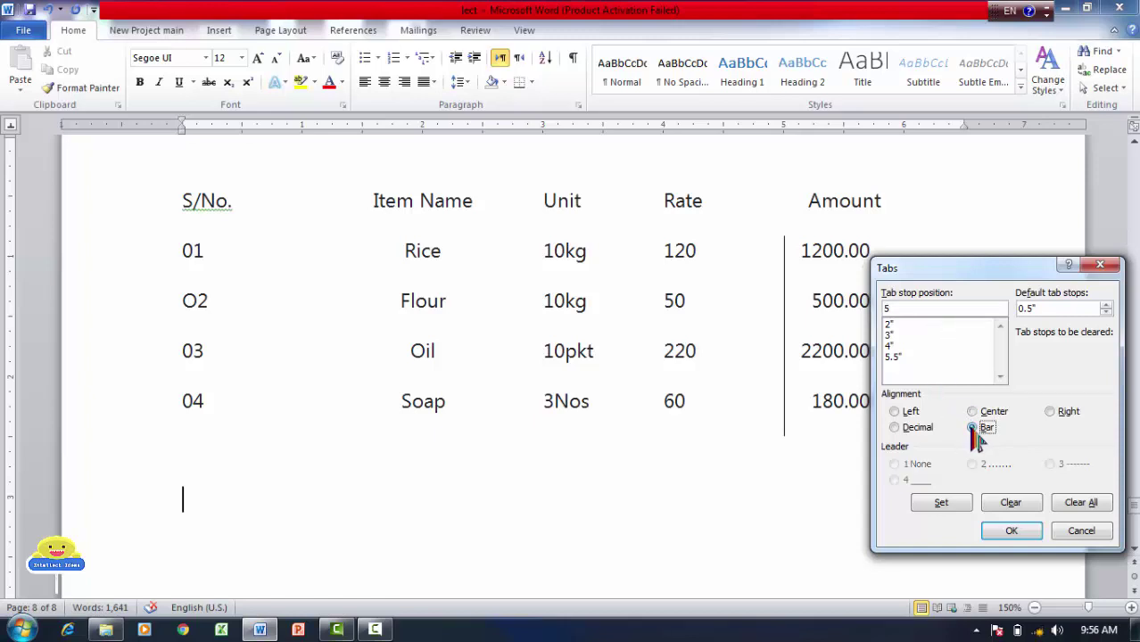
left_click(955, 513)
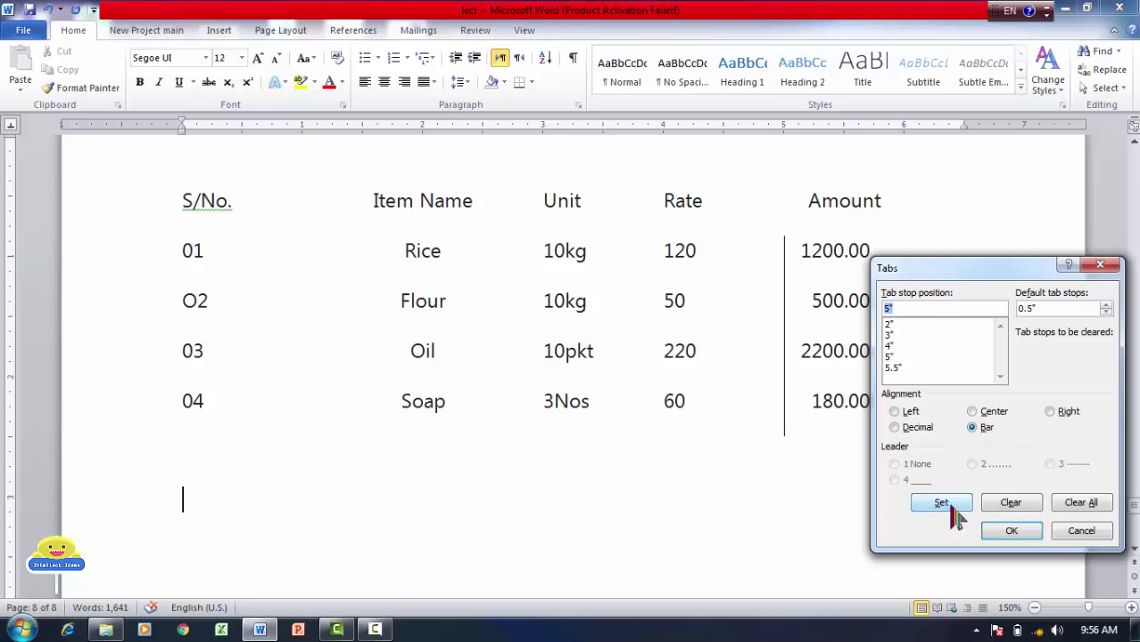
left_click(1010, 533)
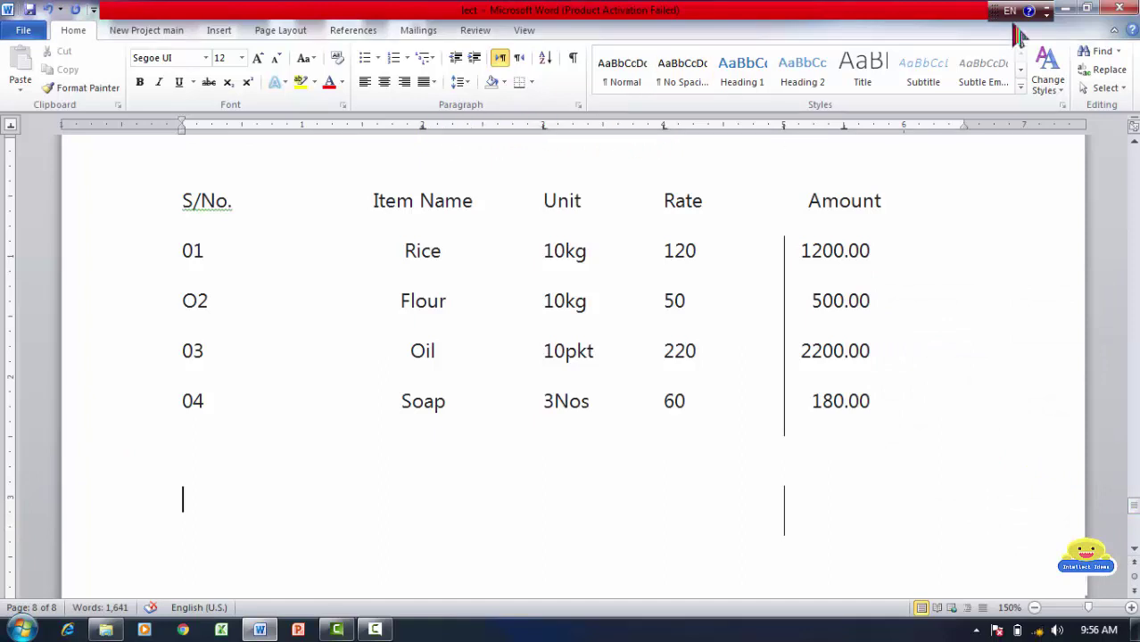
Type the heading row S/No., Item Name, Unit, Rate, Amount, then begin row 01.
type("S/No.")
key("Tab")
type("Item N")
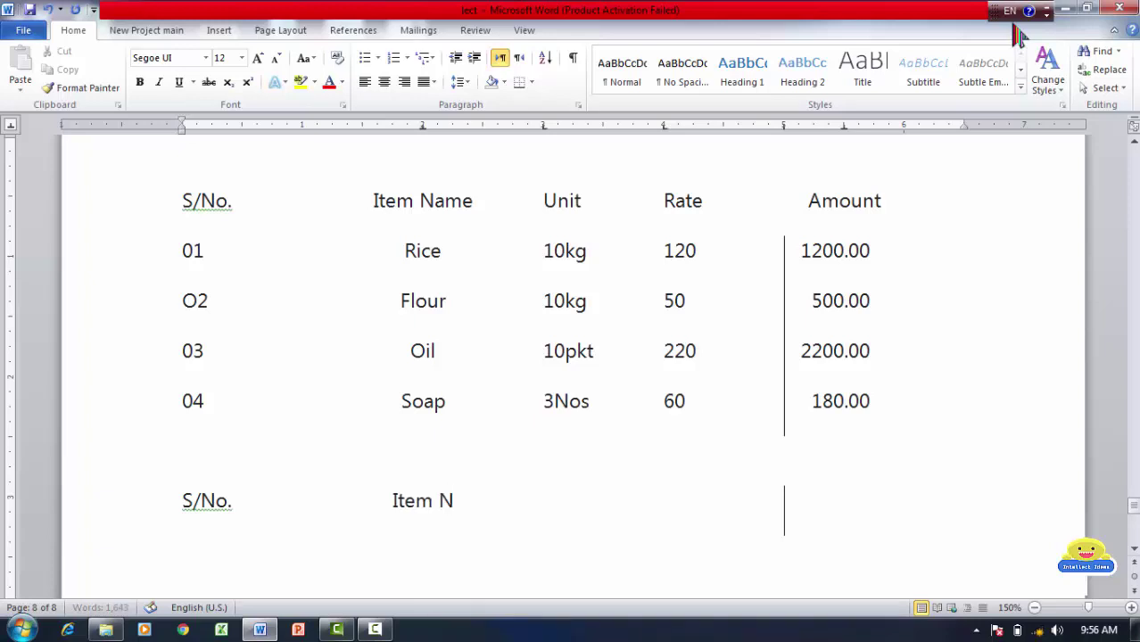
type("ame")
key("Tab")
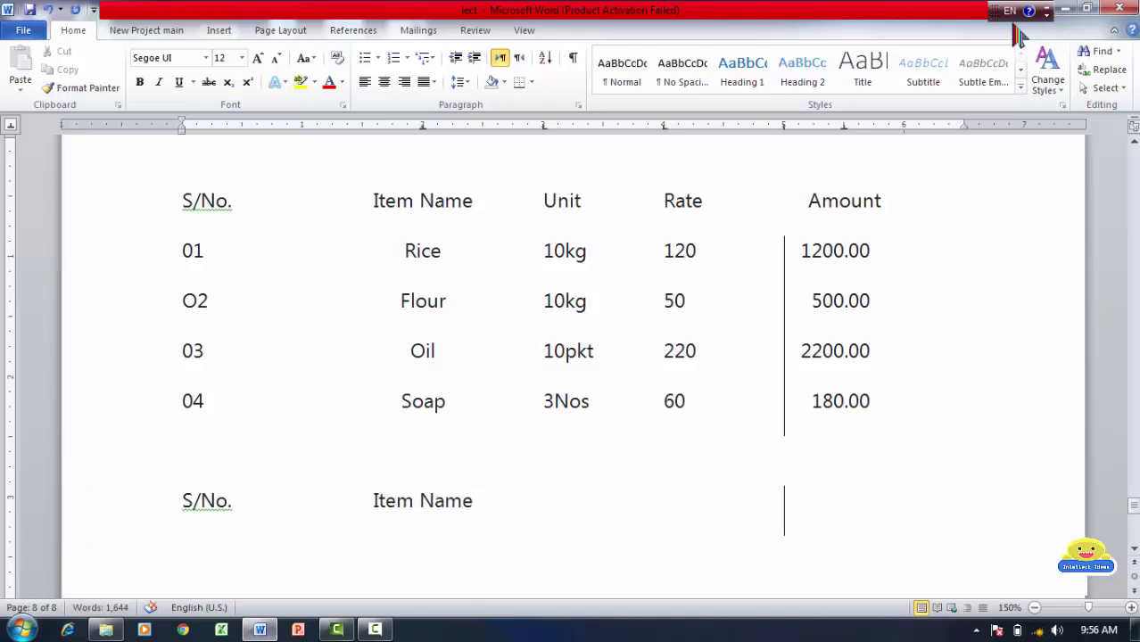
type("Unit")
key("Tab")
type("Rate")
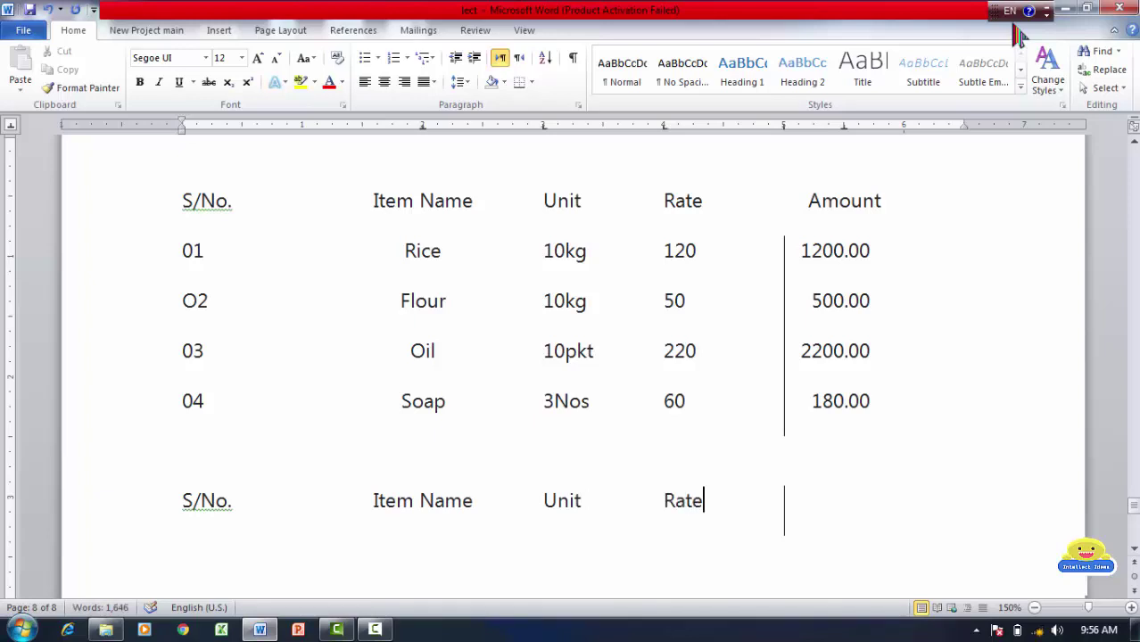
key("Tab")
type("Amount")
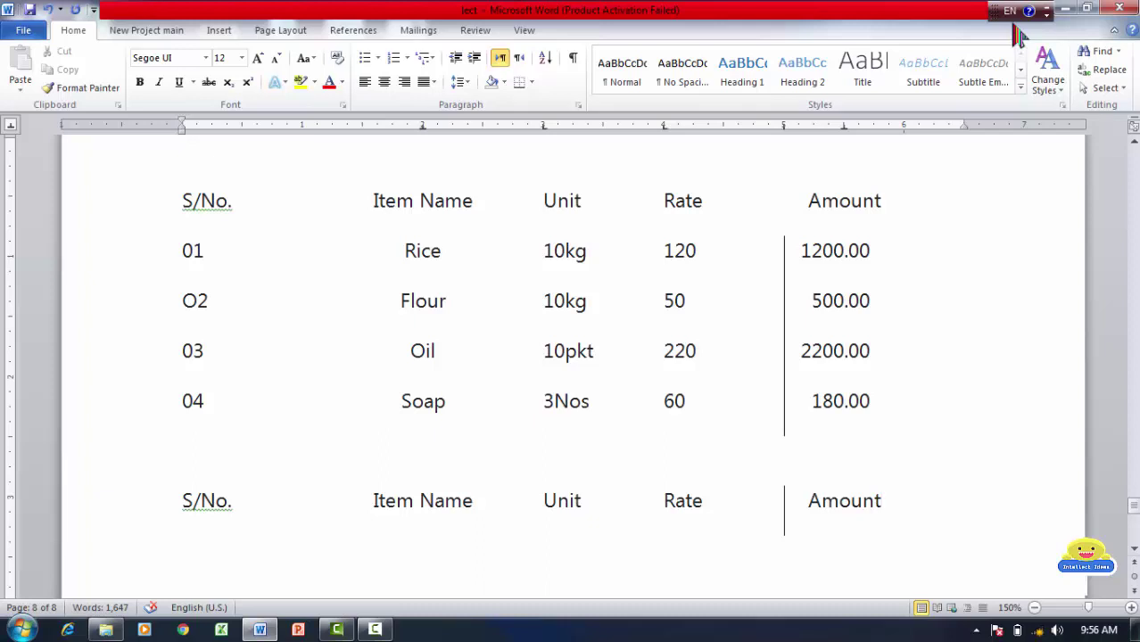
key("Return")
type("01")
key("Tab")
Fill row 01 with Rice, 10k, 120 and 1200.00, then start the next line.
type("Rice")
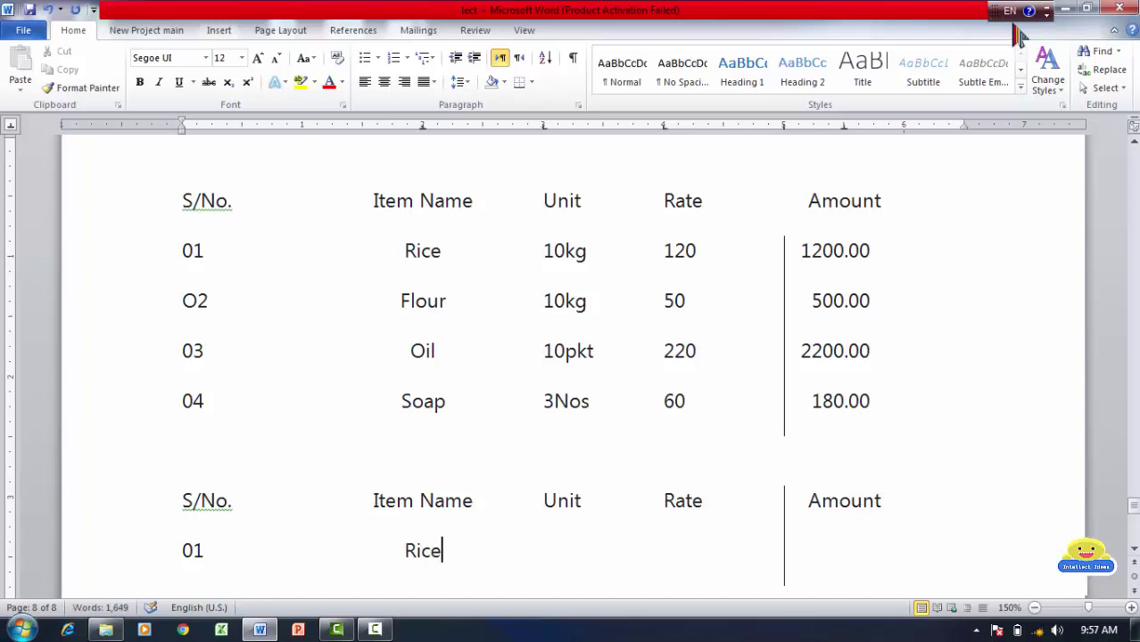
key("Tab")
type("10kg")
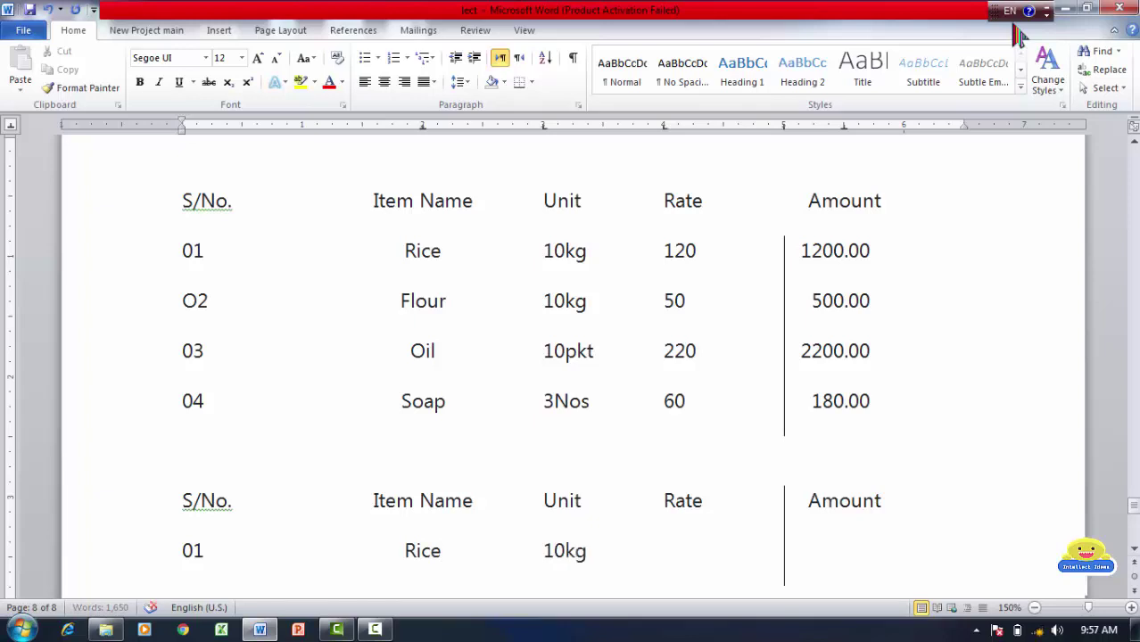
key("Tab")
type("120")
key("Tab")
type("1200")
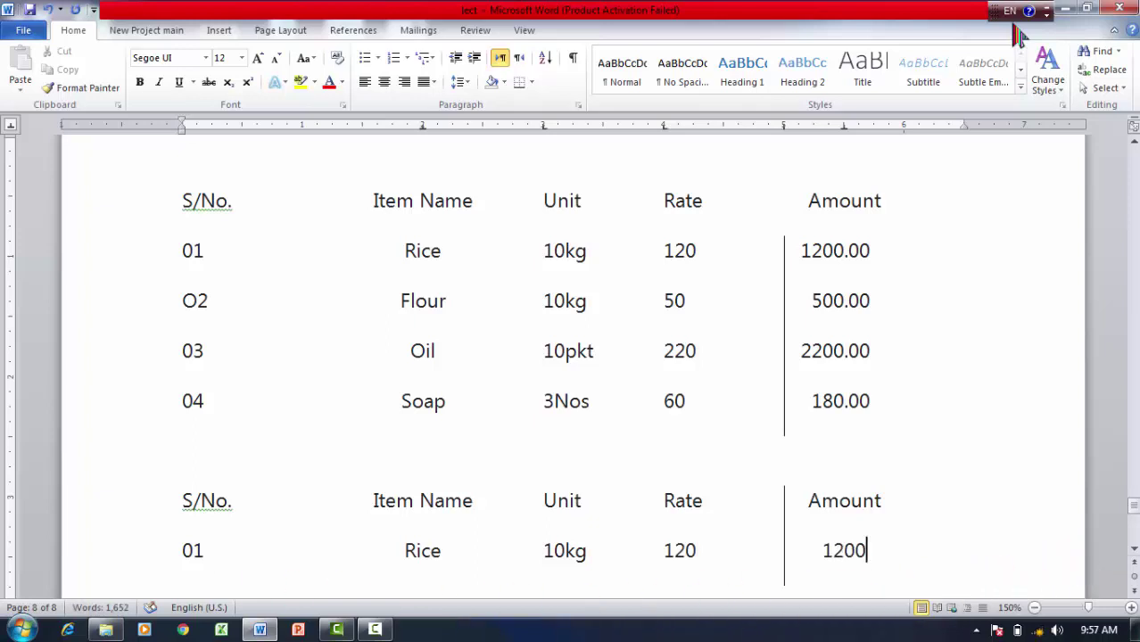
type(".00")
key("Return")
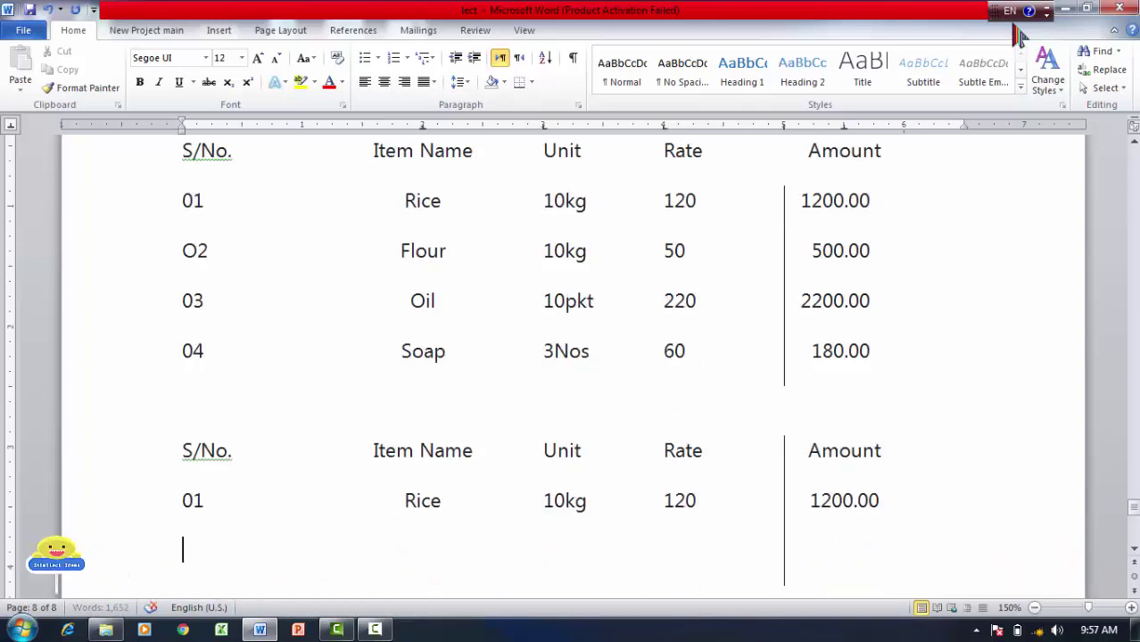
type("02")
Enter row 02 as Flour, 10kg, 50, 500.00.
key("Tab")
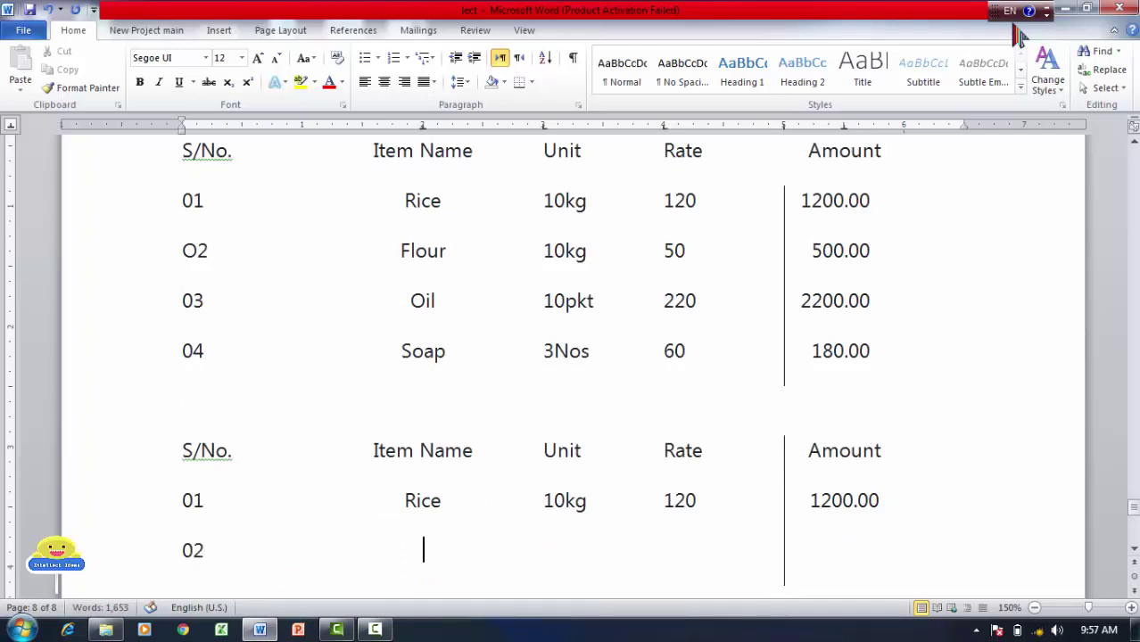
type("Flour")
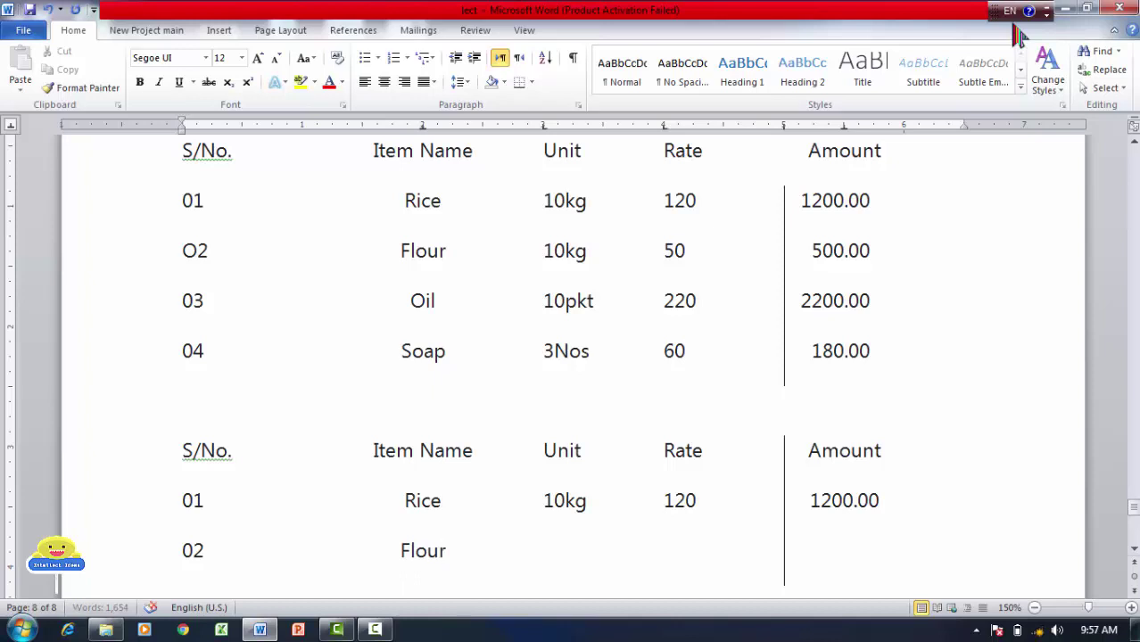
key("Tab")
type("10kg")
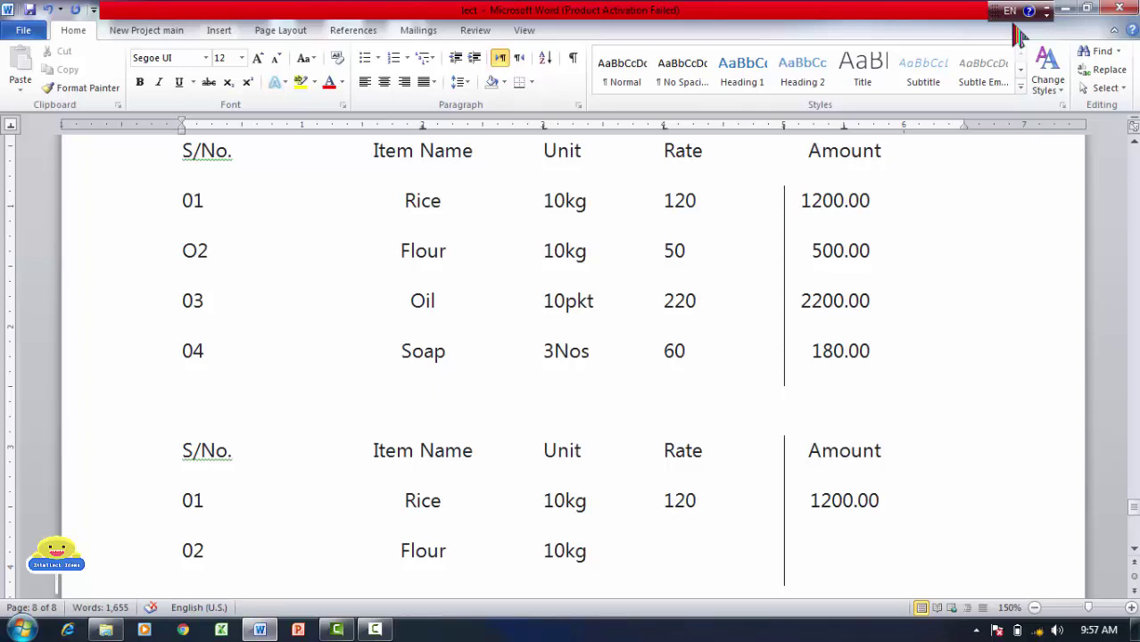
key("Tab")
type("50")
key("Tab")
type("500.00")
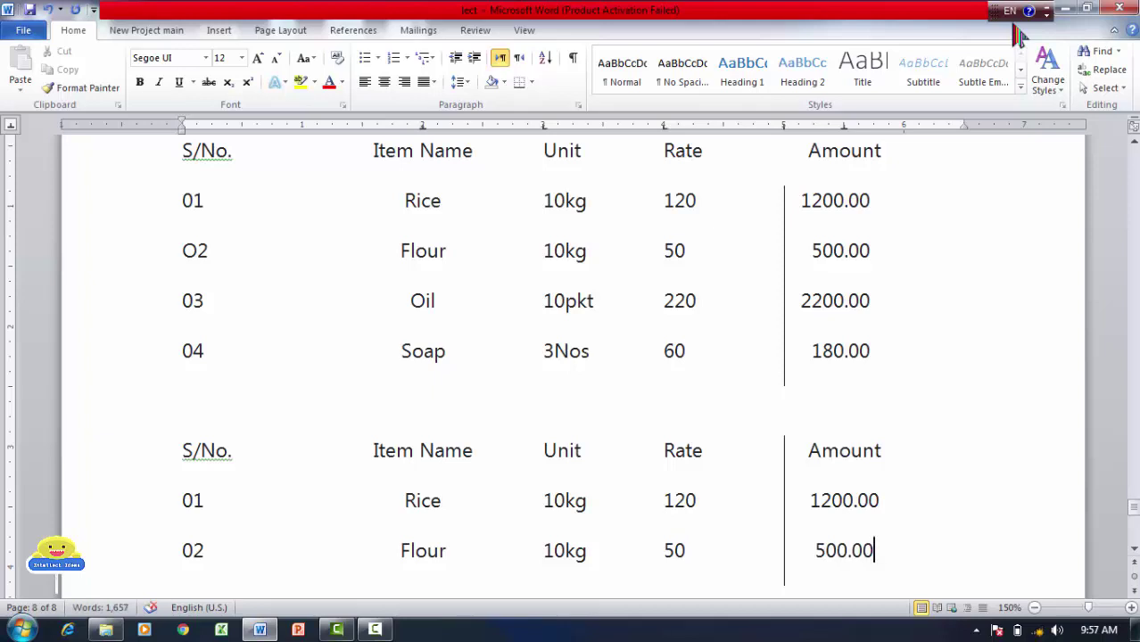
key("Tab")
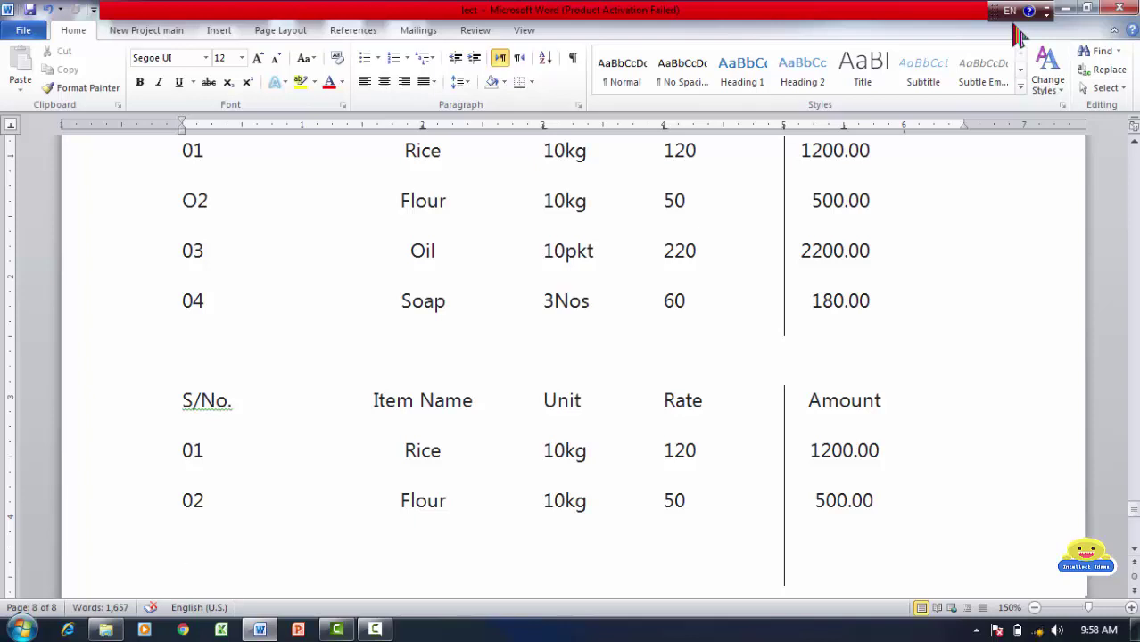
key("alt")
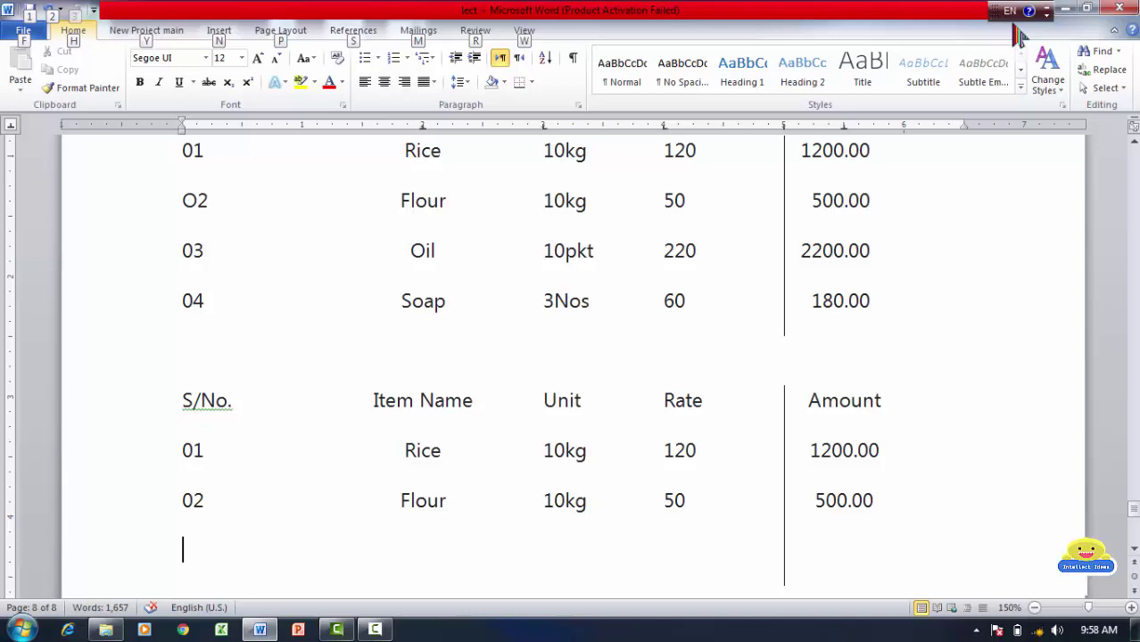
Clear all tab stops on the new line and insert a page break for a blank page.
key("o")
key("t")
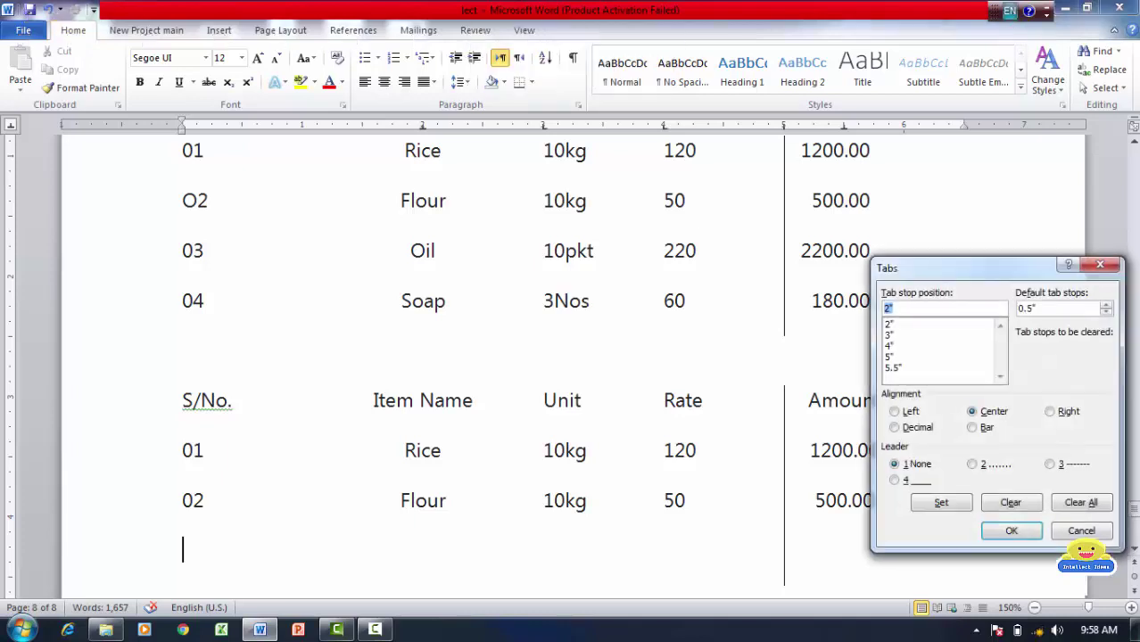
left_click(1085, 503)
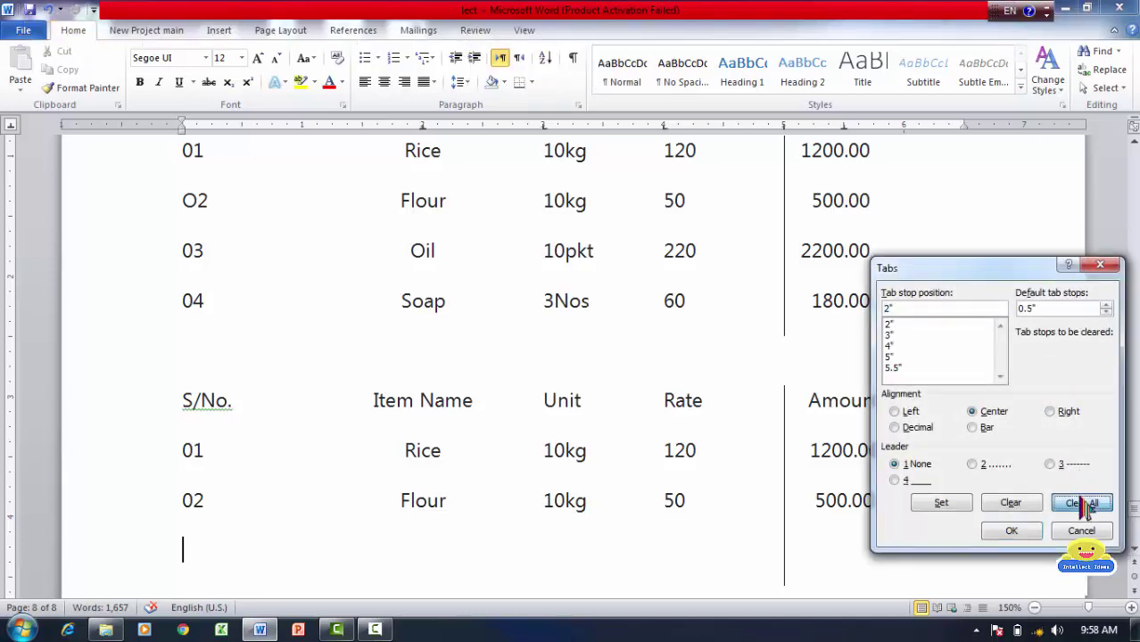
left_click(1022, 536)
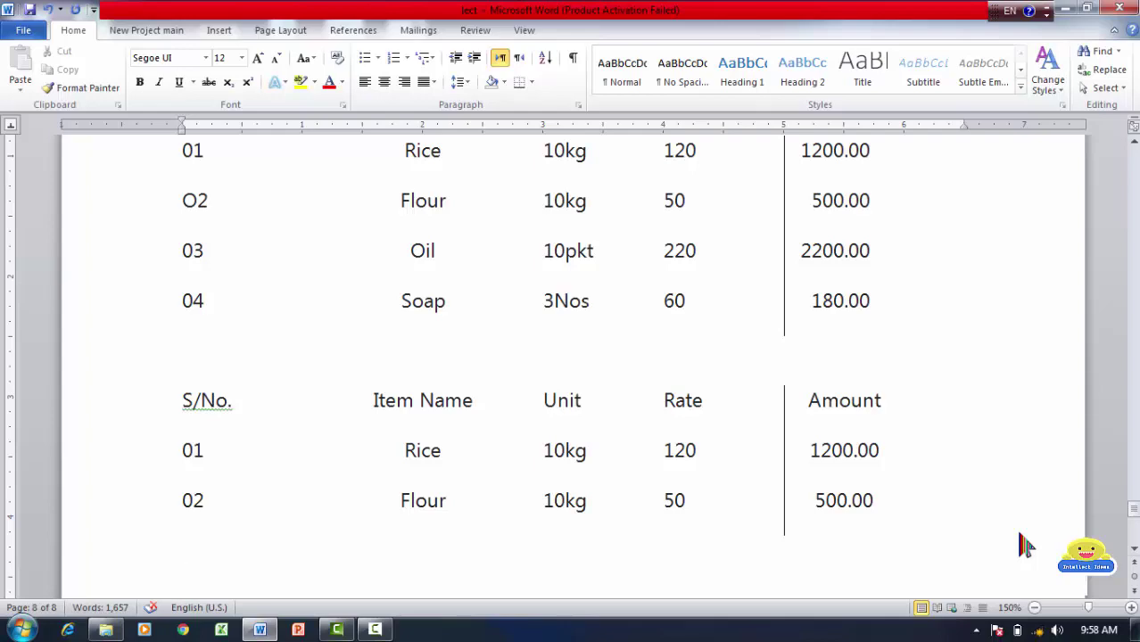
key("ctrl+Return")
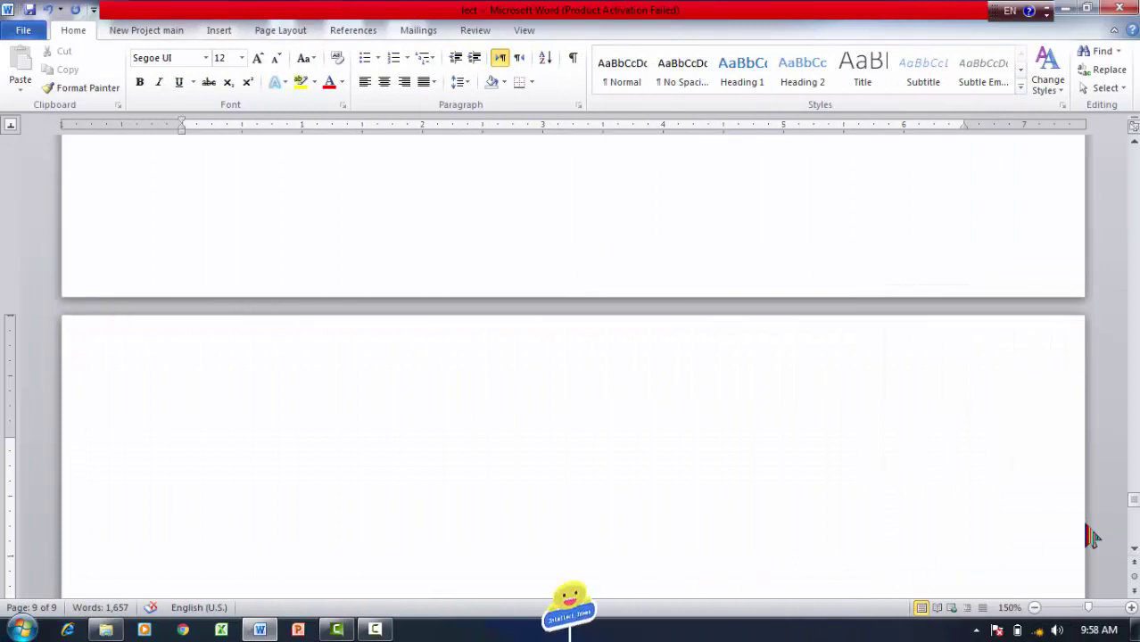
Start page 9's heading line with S/No. followed by Chapter at the next tab.
type("S/no")
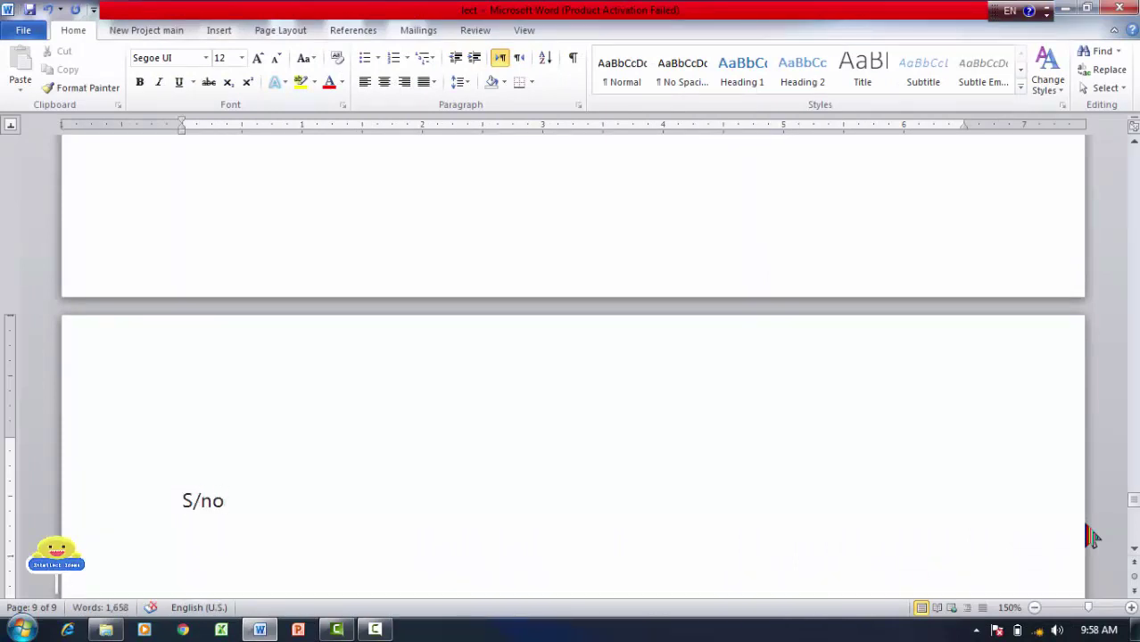
key("BackSpace")
key("BackSpace")
type("No.")
key("Tab")
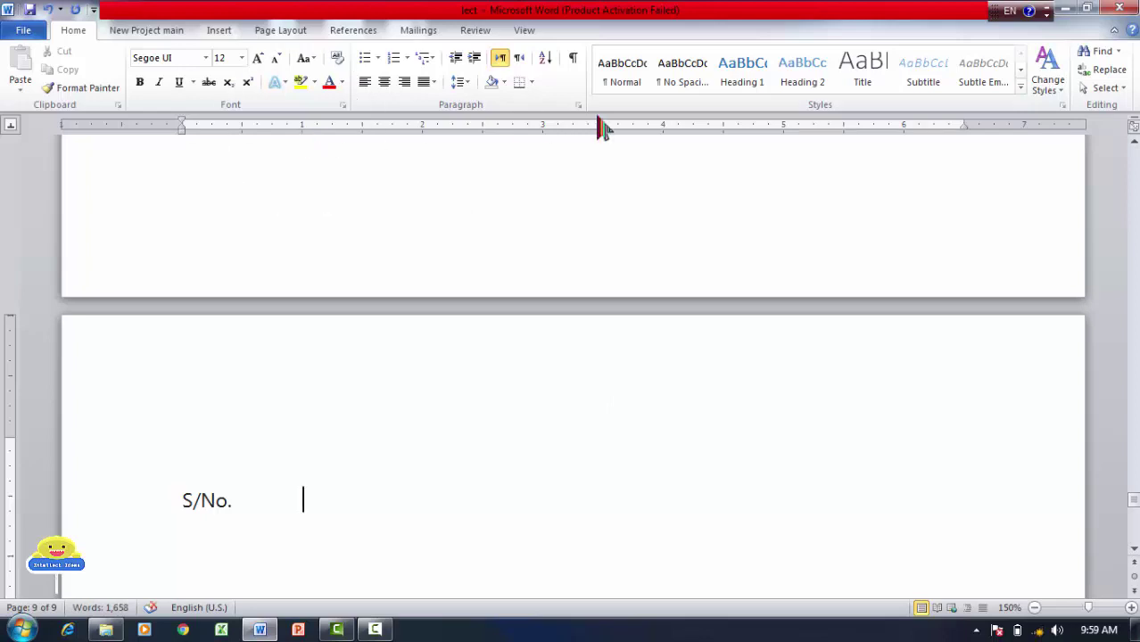
type("Chapter")
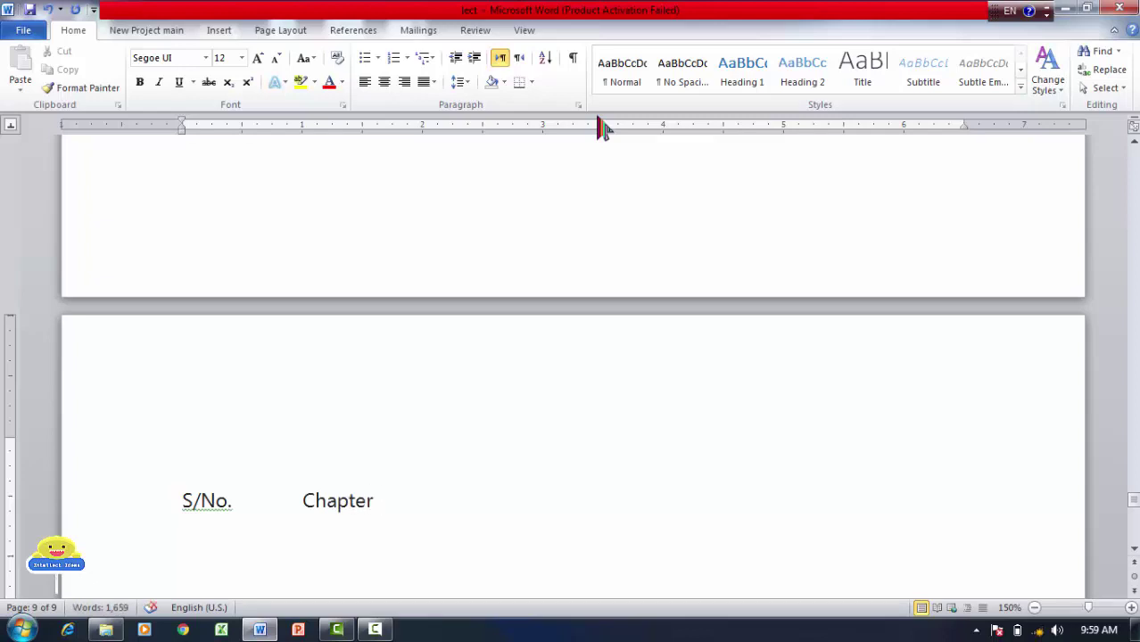
type(" #")
key("BackSpace")
Place Page at about 5 inches, end the heading line, and bring up the Tabs dialog.
key("Tab")
key("Tab")
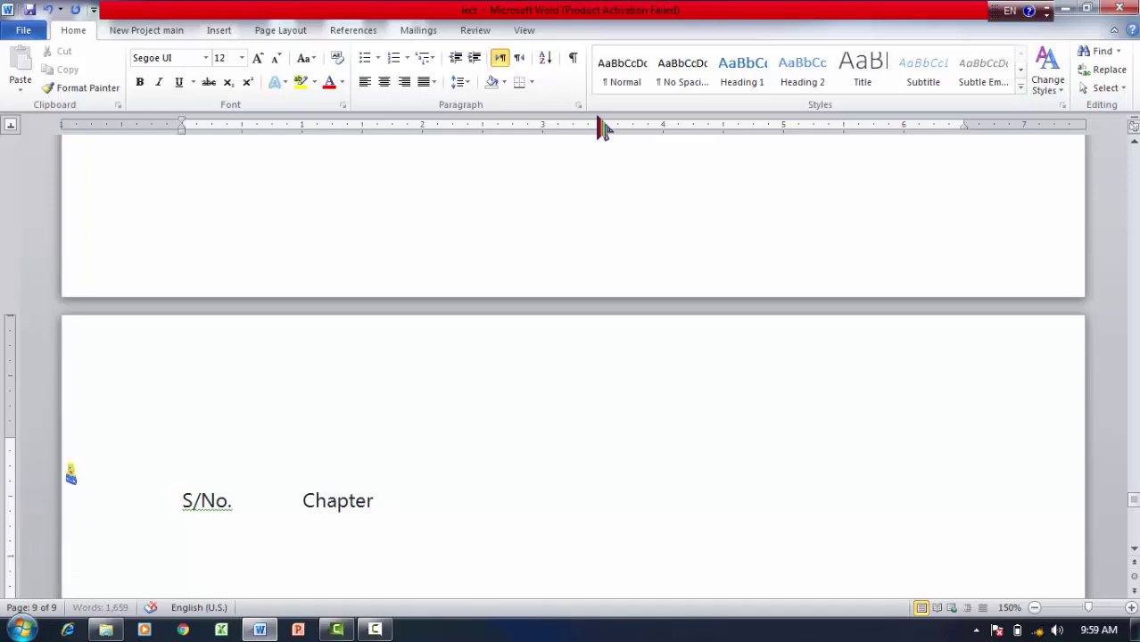
key("Tab")
key("Tab")
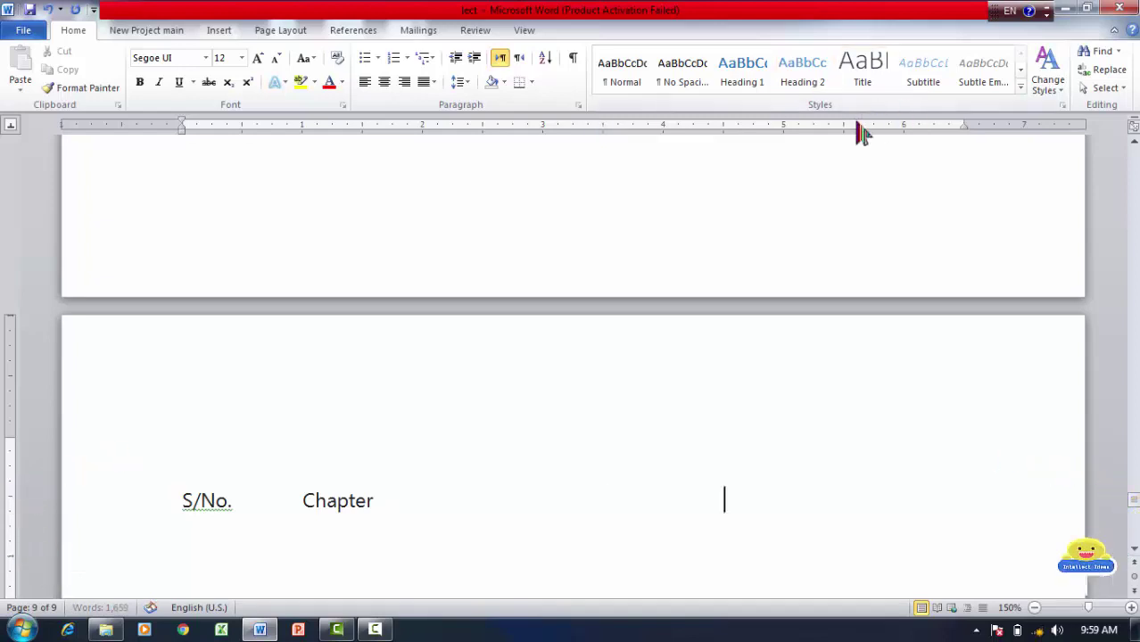
key("Tab")
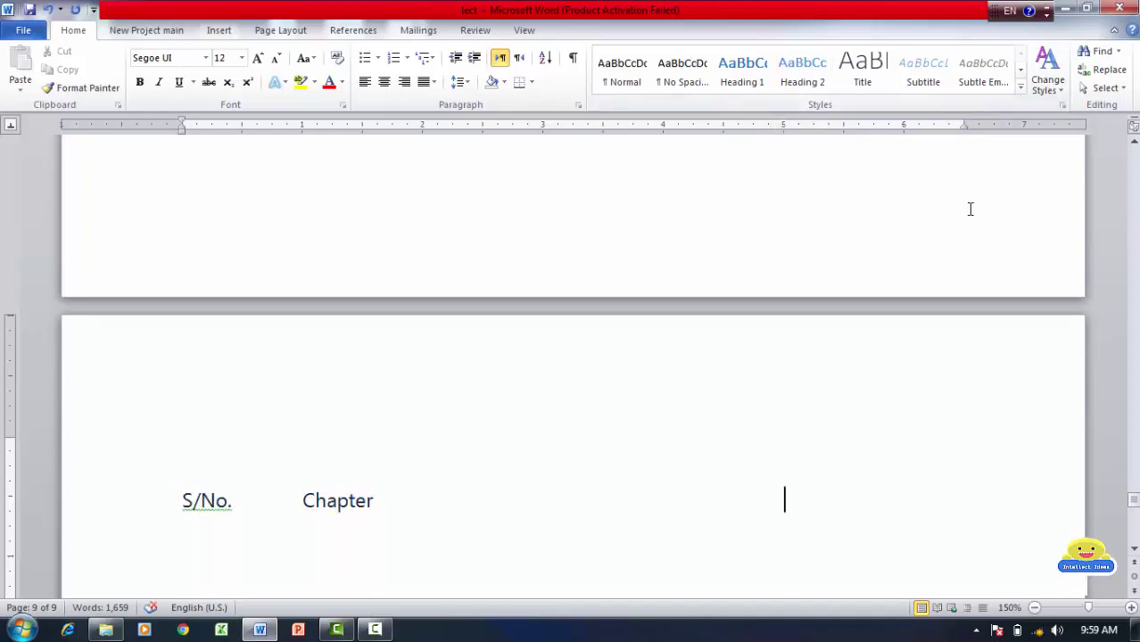
type("Page")
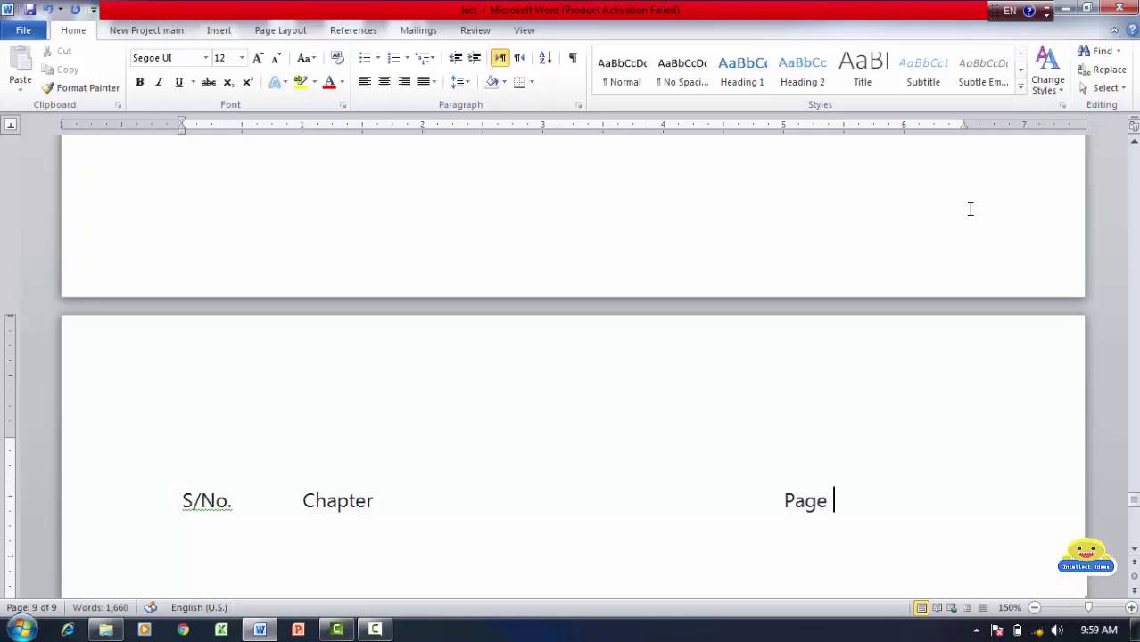
key("BackSpace")
key("Return")
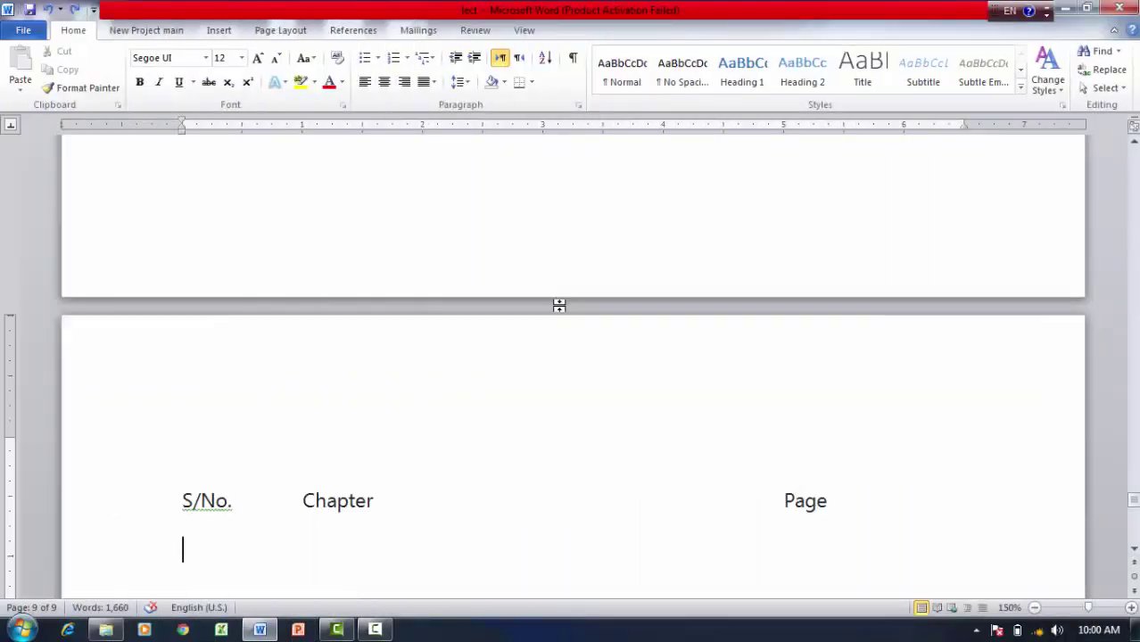
key("alt+o")
key("t")
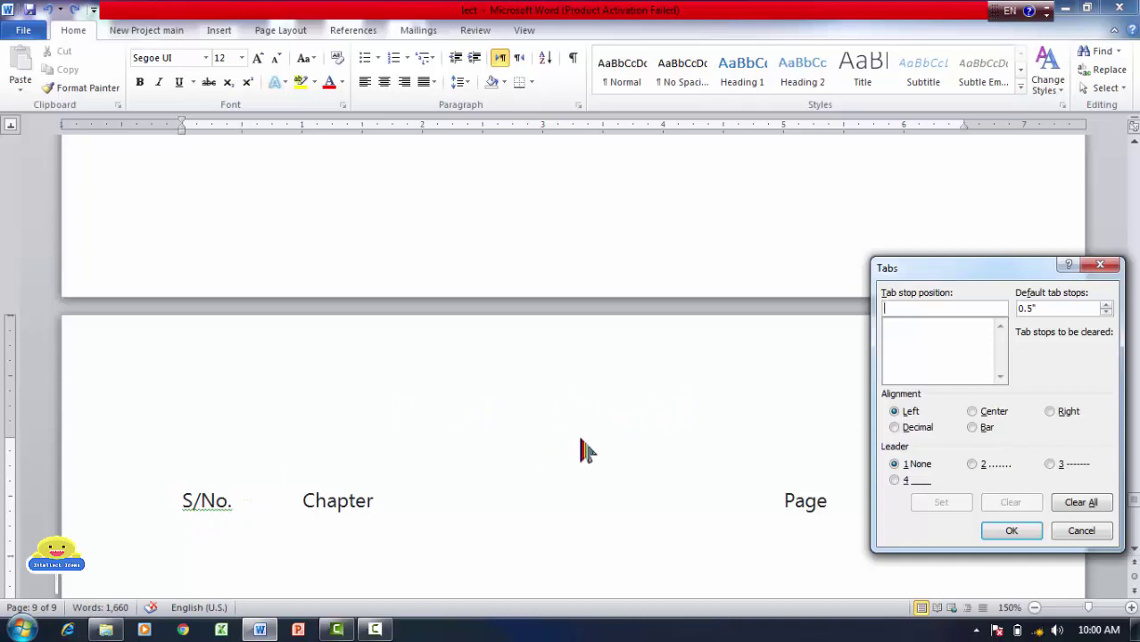
Set left tab stops at 1" and 5" for the line below, the 5" stop with a dotted leader.
type("1")
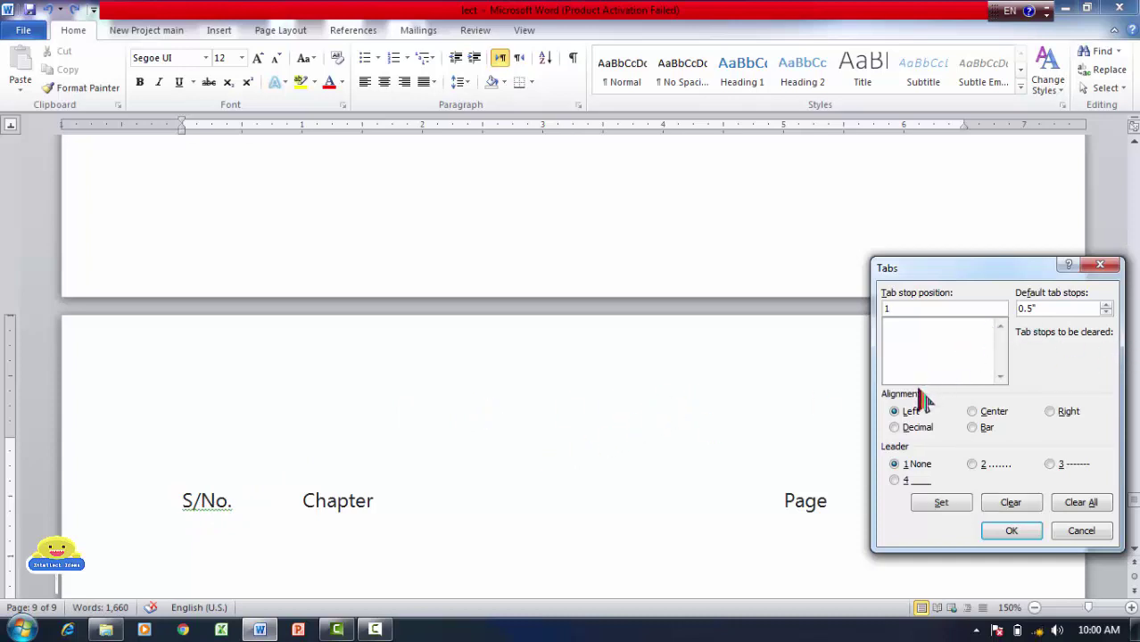
left_click(933, 506)
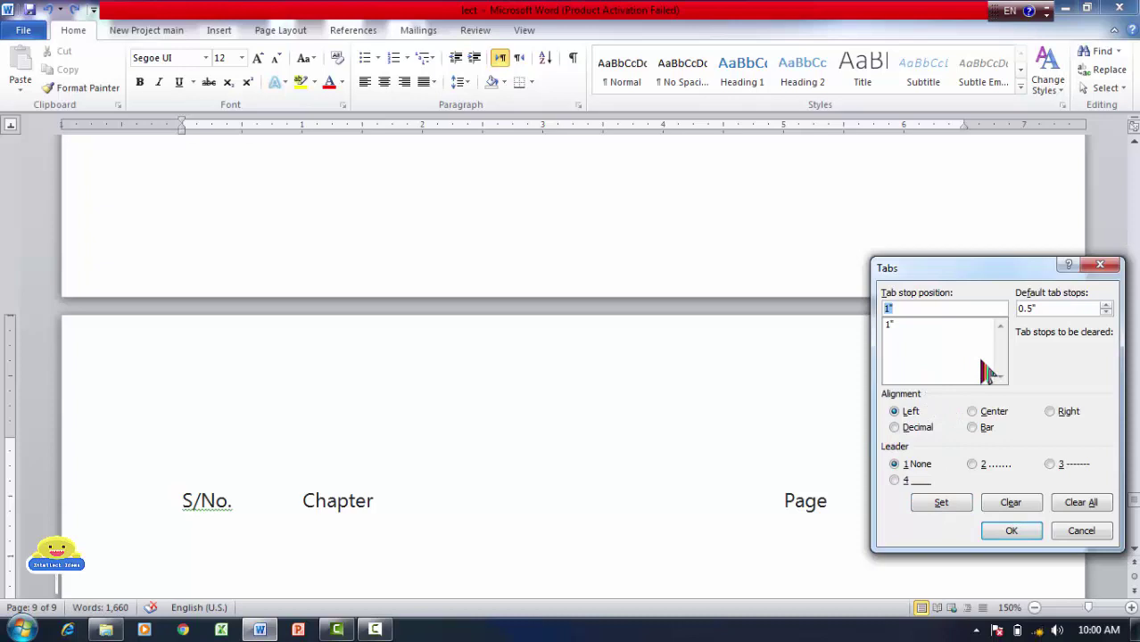
type("5")
left_click(789, 142)
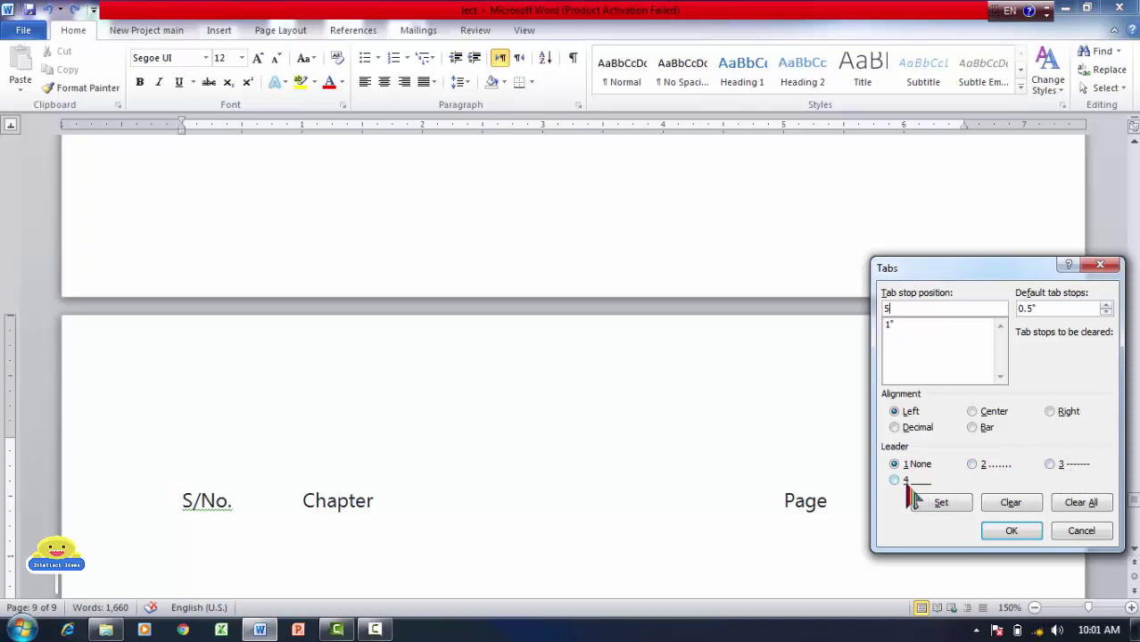
left_click(980, 468)
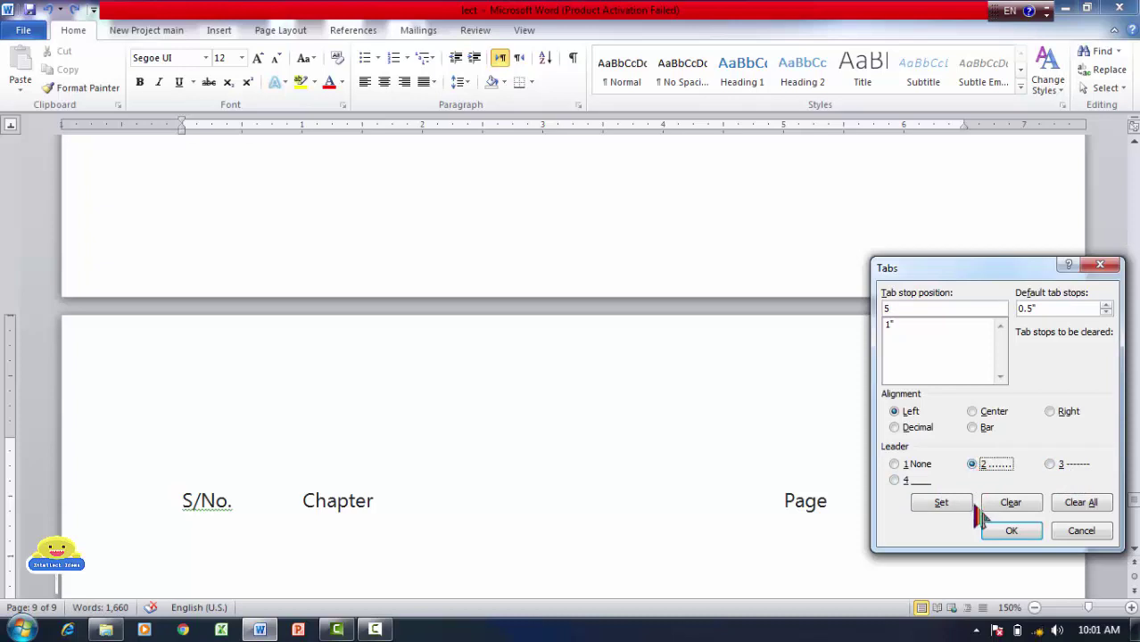
left_click(960, 507)
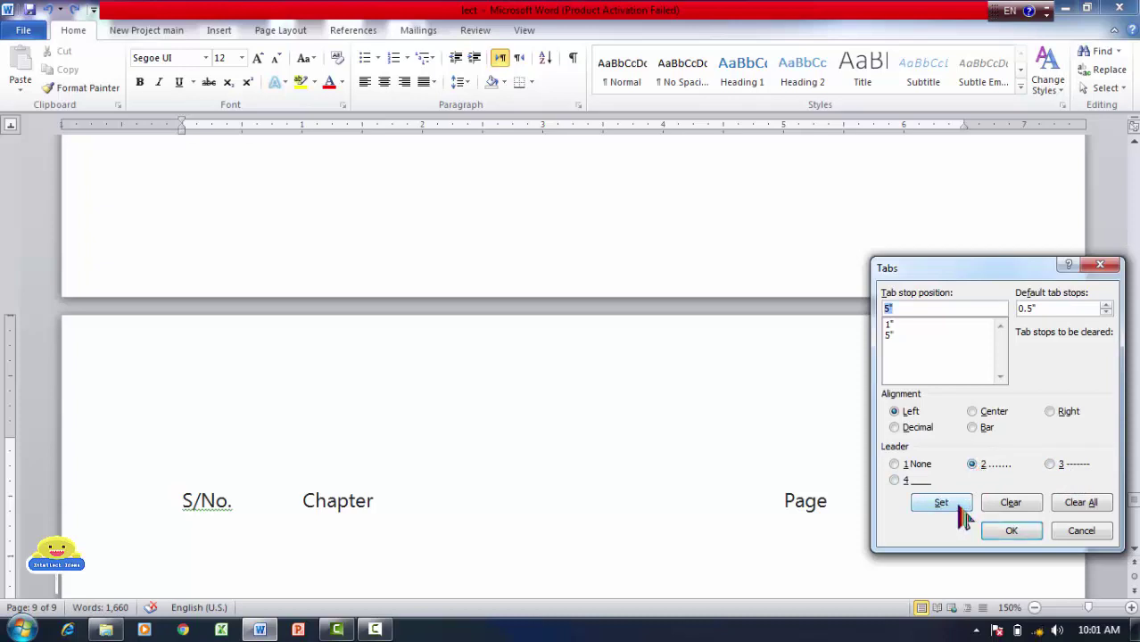
left_click(1014, 536)
key("Return")
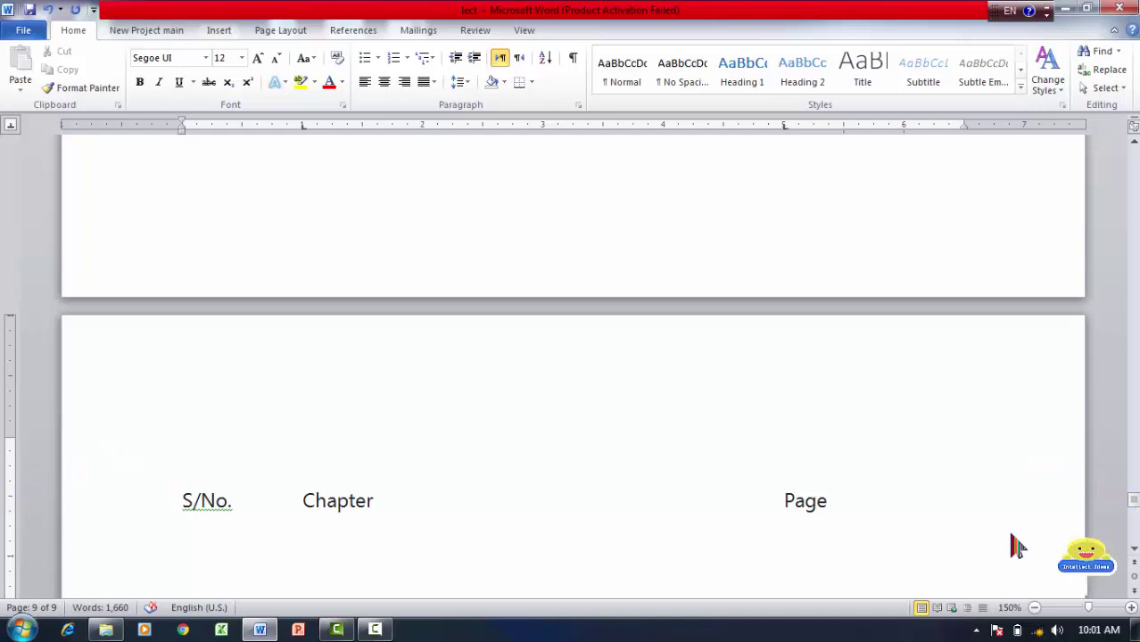
Enter row 01, Accounting Equation, with a dot leader to pages 01 to 10.
type("01")
key("Tab")
type("Accoun")
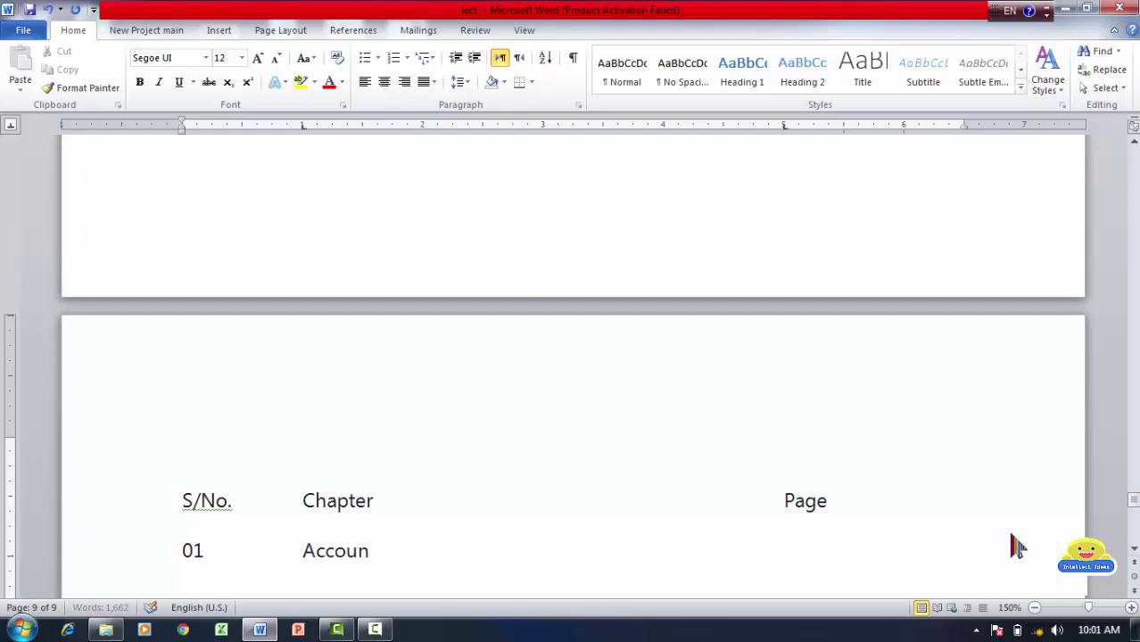
type("ting")
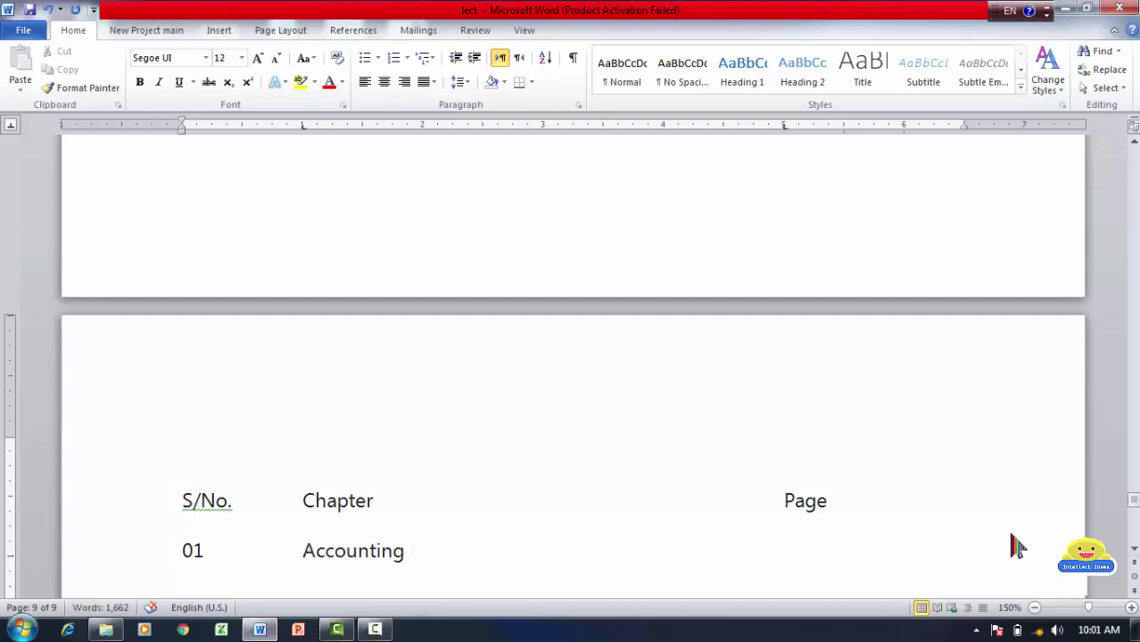
type(" Equation")
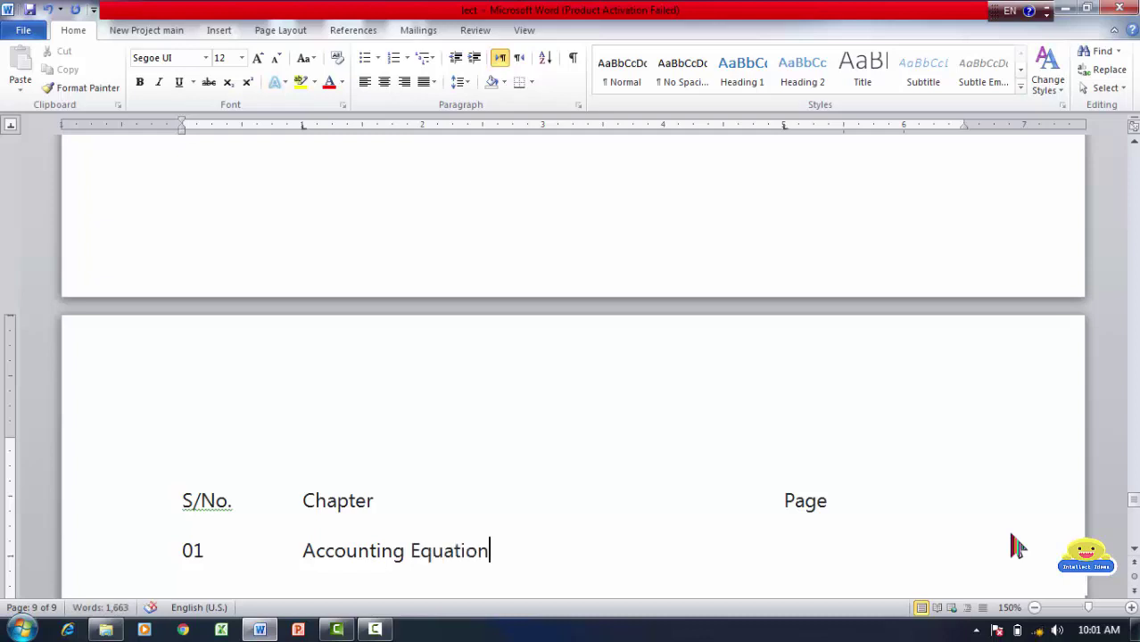
key("Tab")
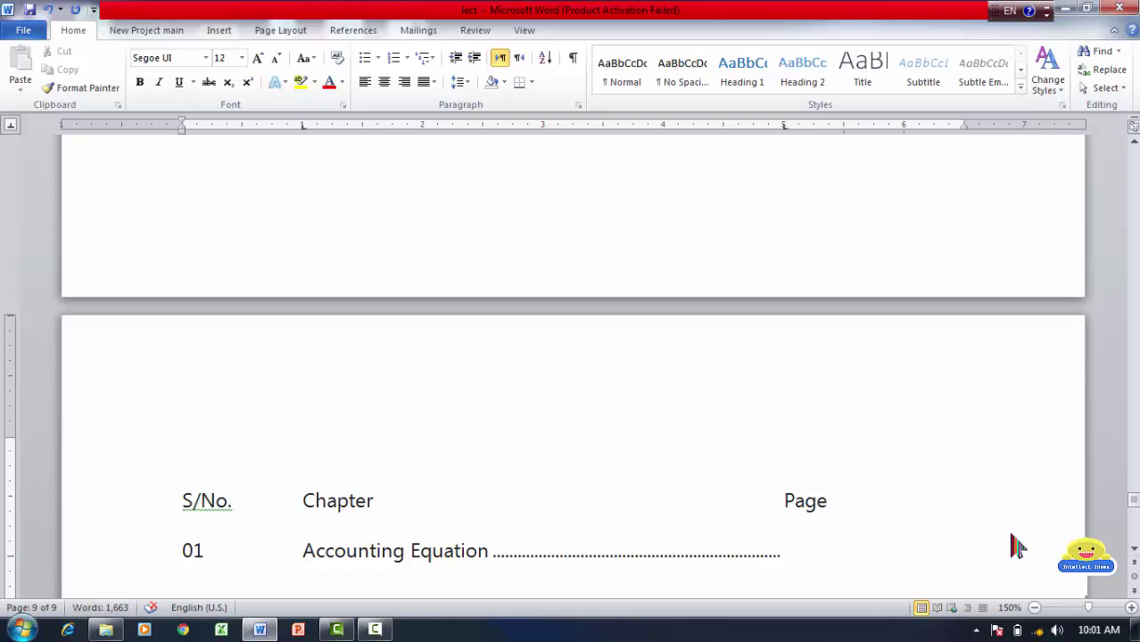
key("BackSpace")
key("BackSpace")
key("BackSpace")
key("BackSpace")
key("BackSpace")
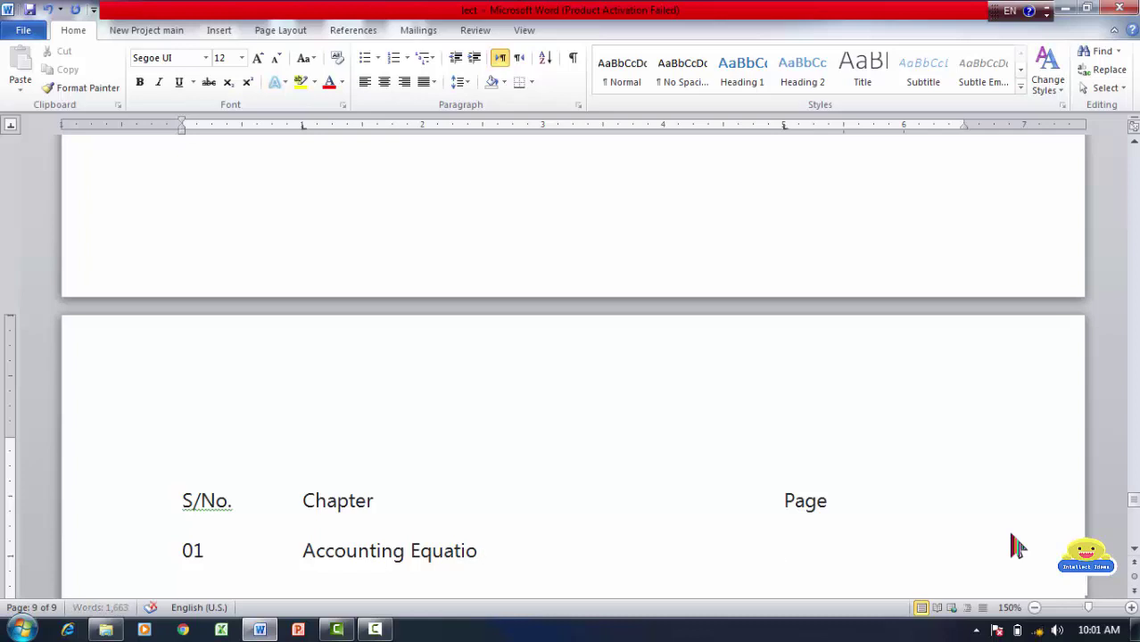
key("BackSpace")
key("BackSpace")
key("BackSpace")
key("BackSpace")
key("BackSpace")
key("BackSpace")
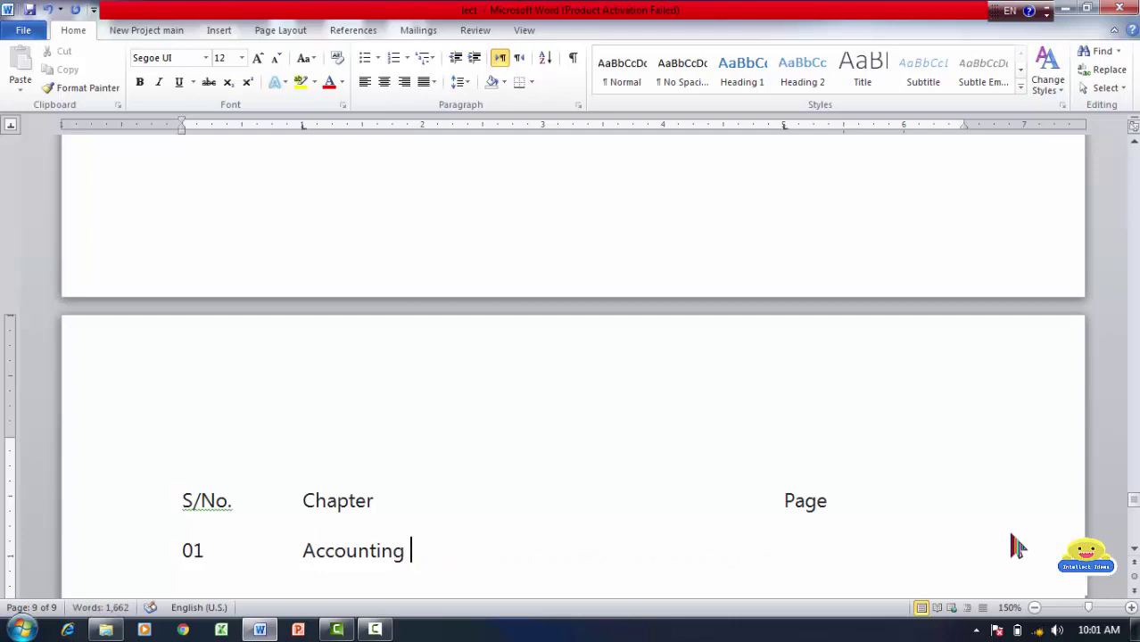
type("Equati")
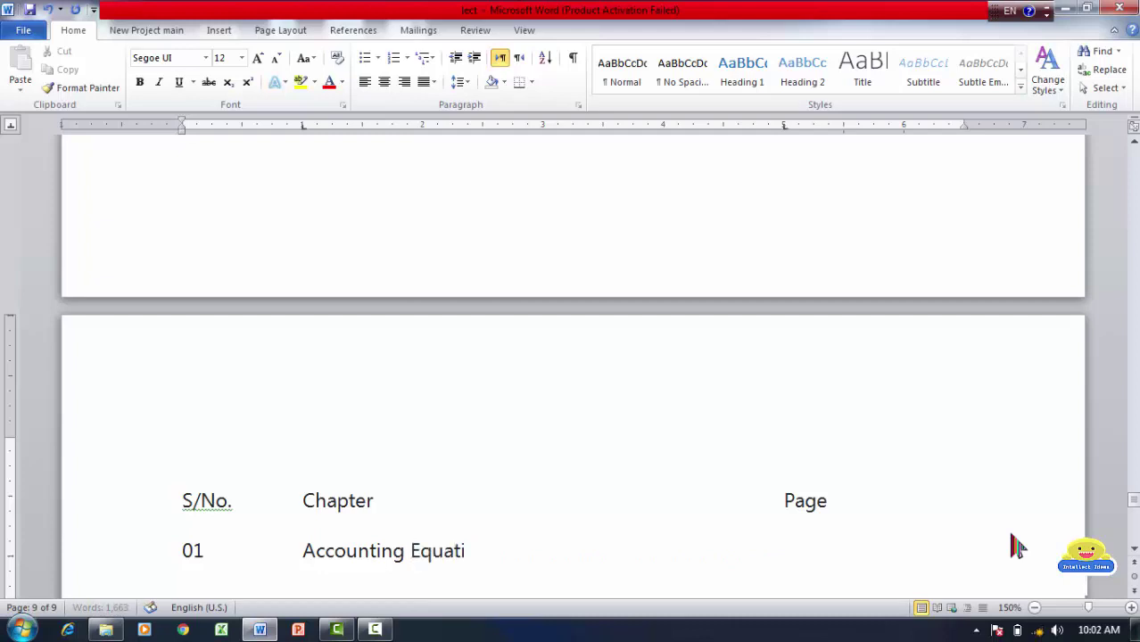
type("on")
key("Tab")
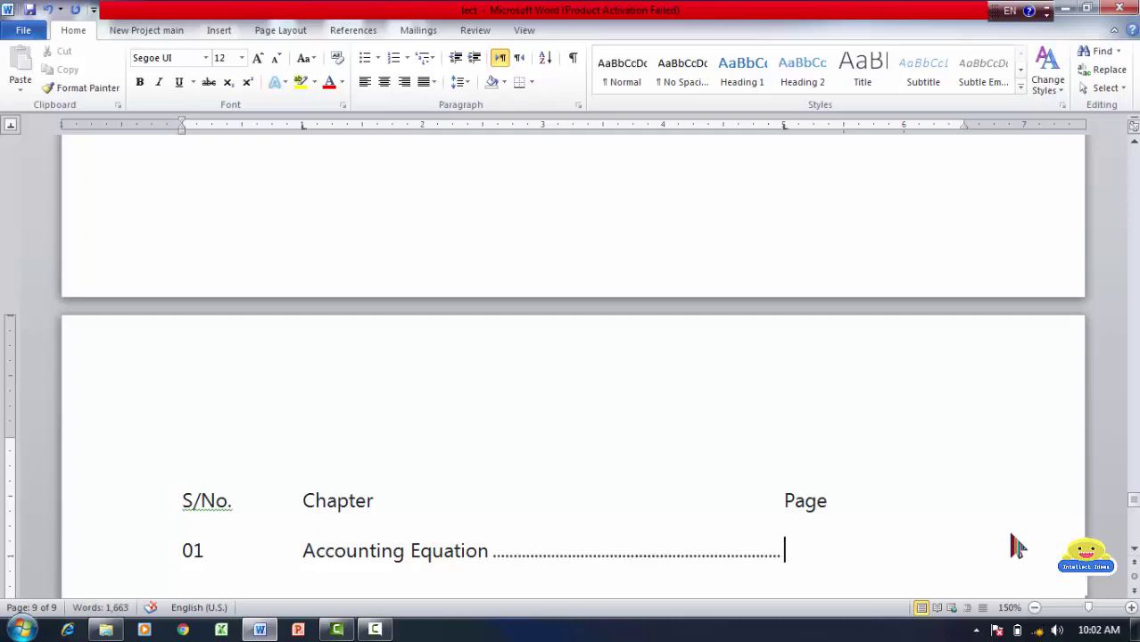
type("01 to 10")
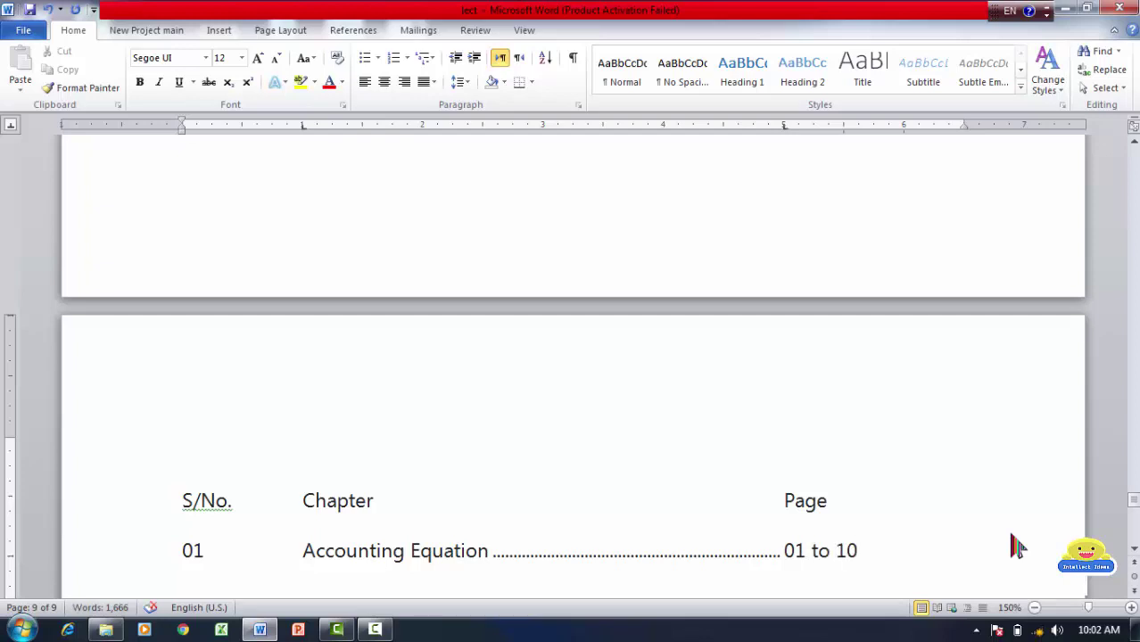
key("Return")
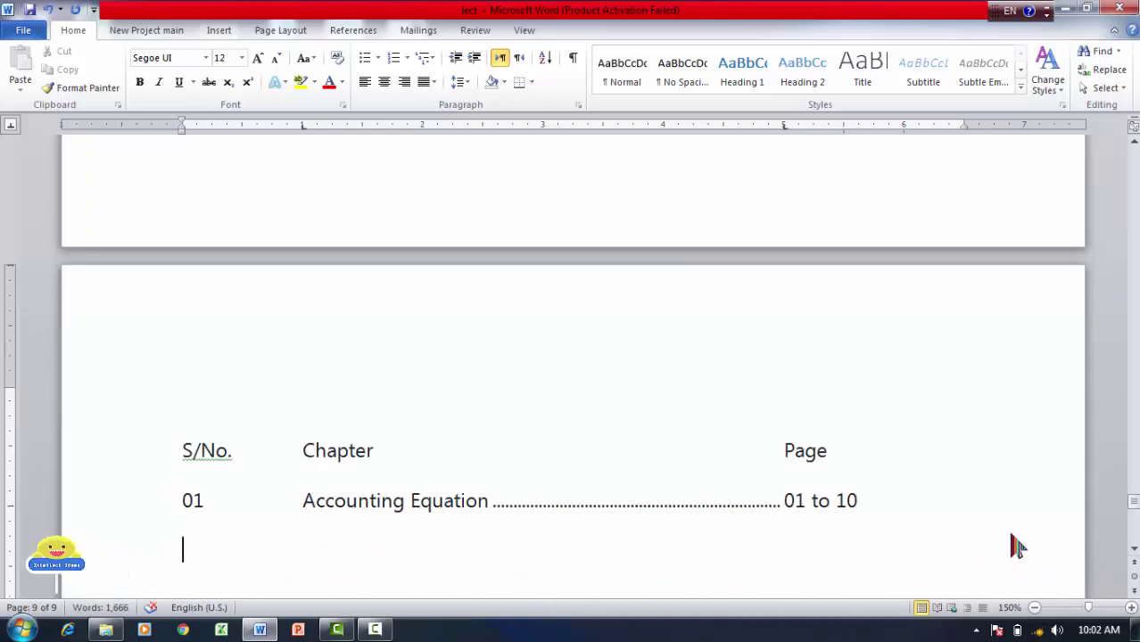
Add row 02, Bills of Exchange, with a dot leader to pages 11 to 30.
type("02")
key("Tab")
type("Bills")
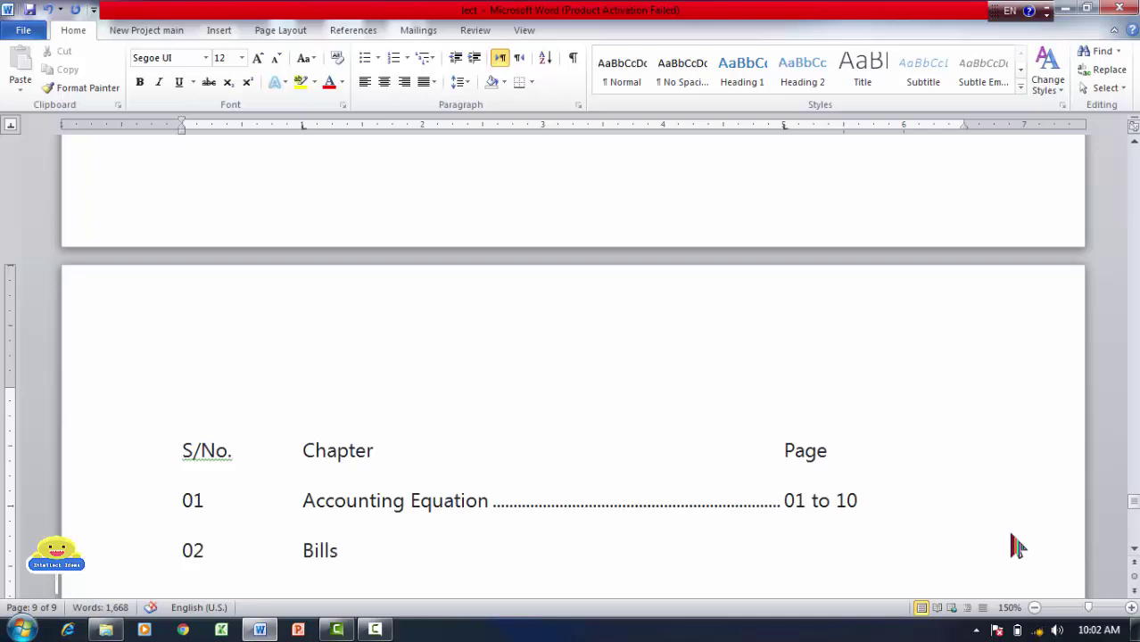
type(" of Excha")
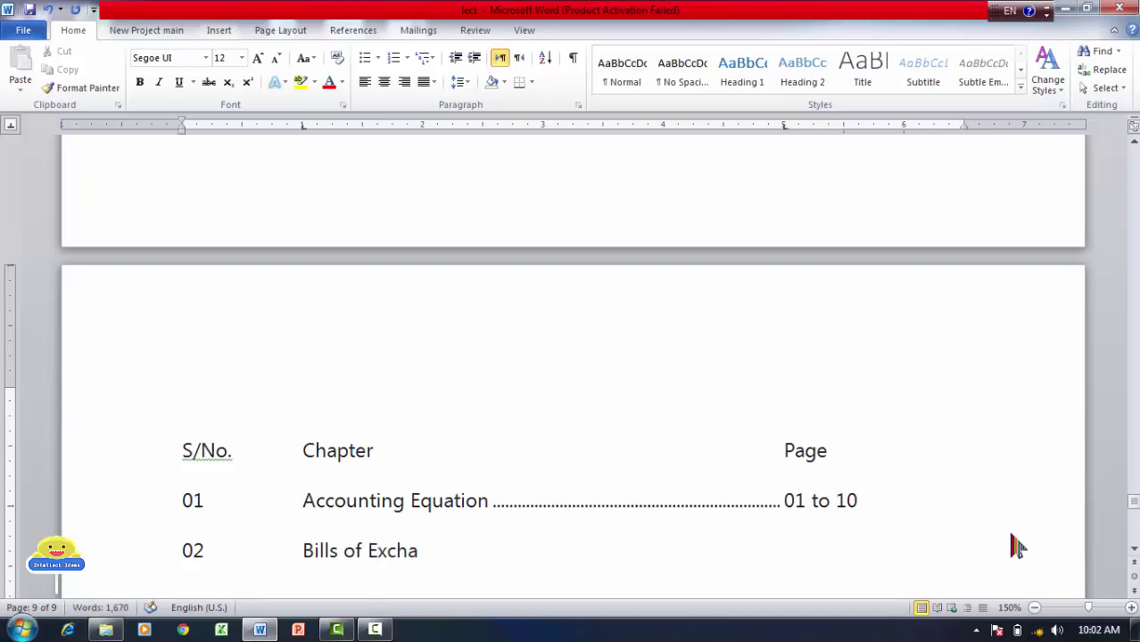
type("nge")
key("Tab")
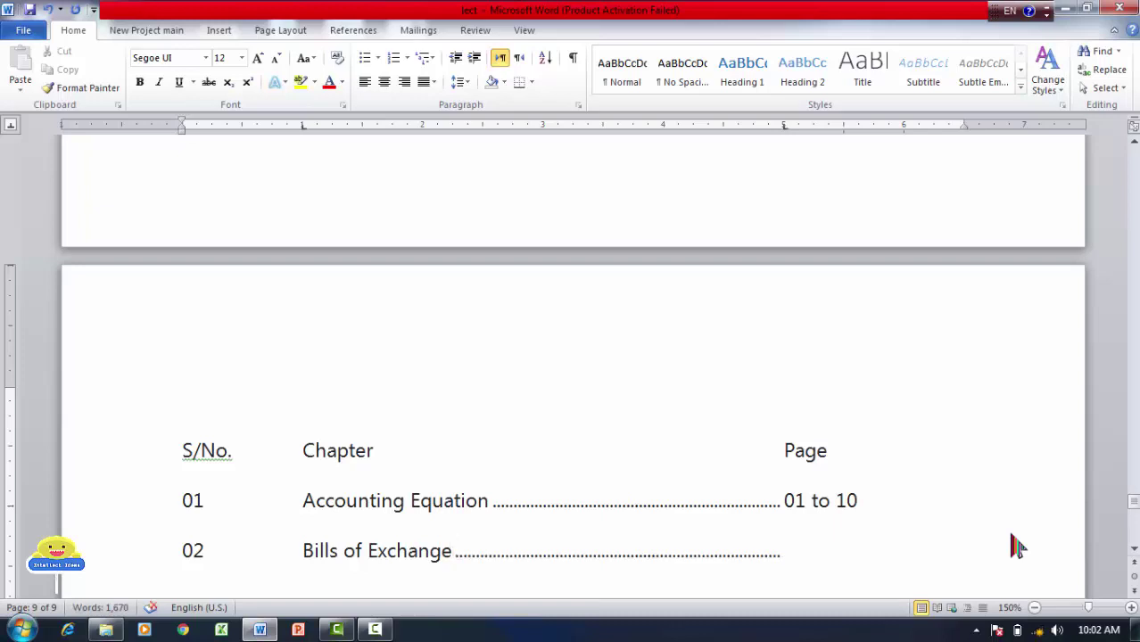
type("11 to 30")
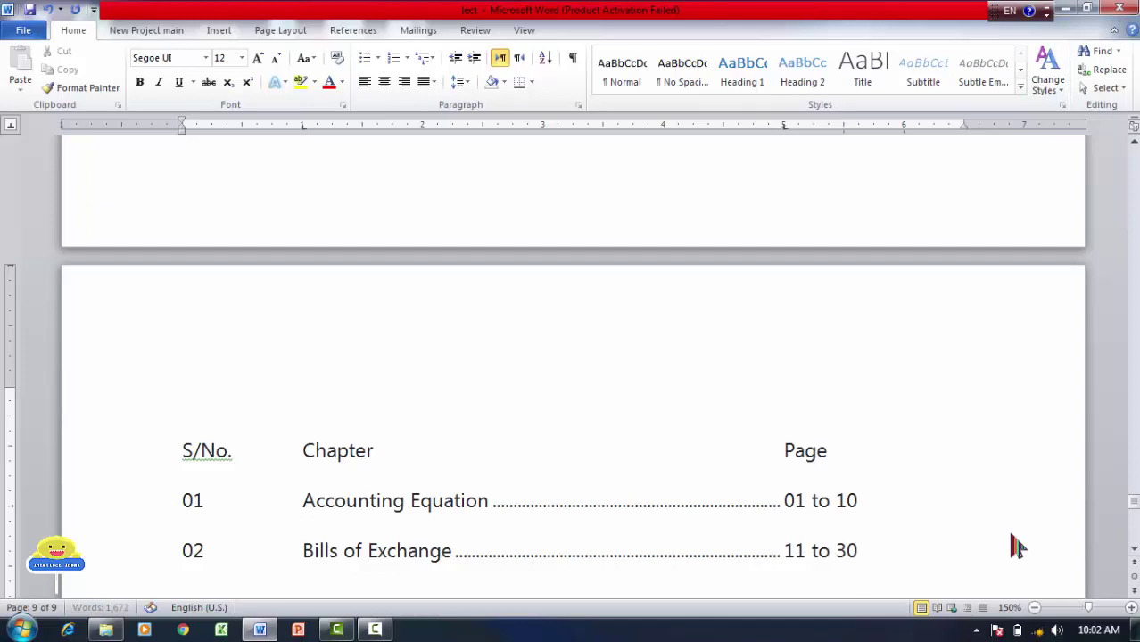
key("Return")
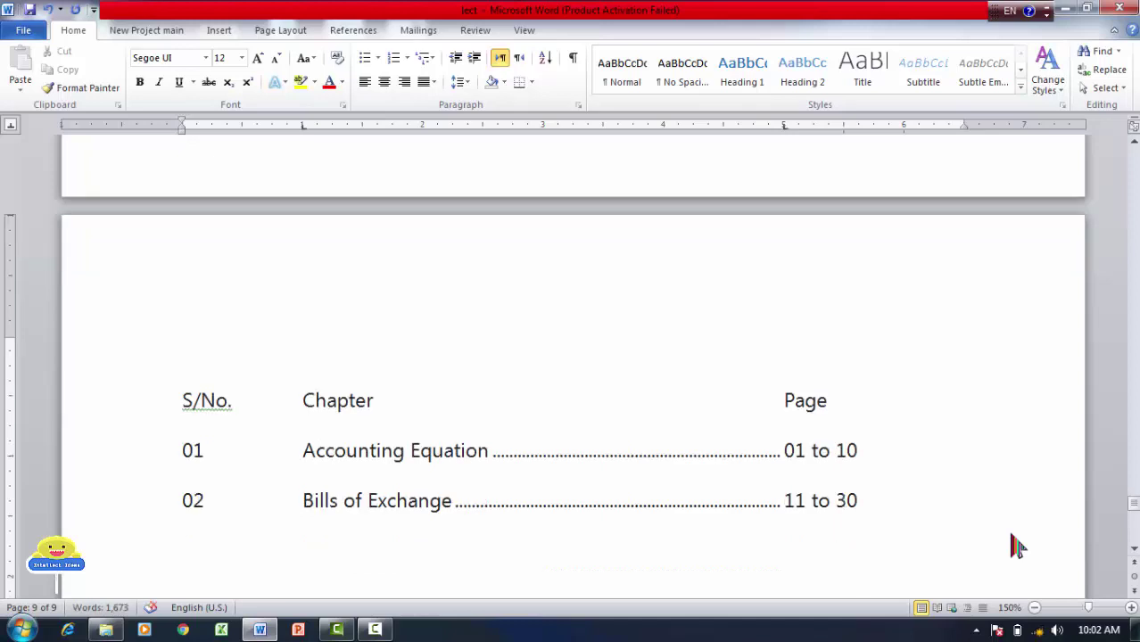
Add row 03, Rectification of Error, with pages 31 to 50, then begin row 04.
type("03")
key("Tab")
type("Rec")
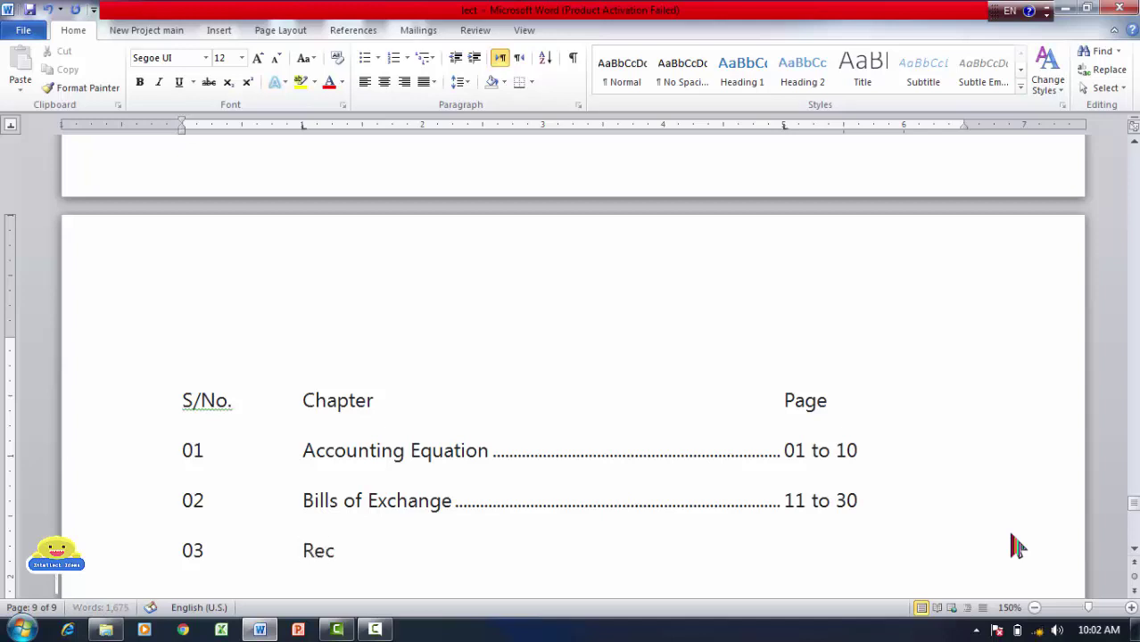
type("tificarion")
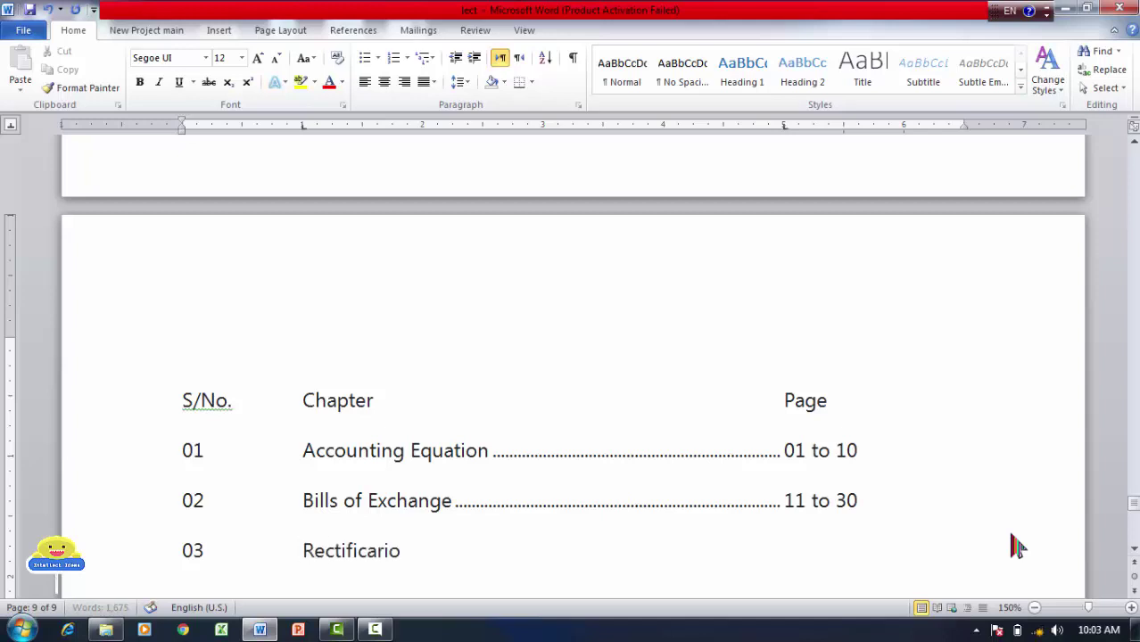
key("BackSpace")
key("BackSpace")
key("BackSpace")
key("BackSpace")
type("tion of Error")
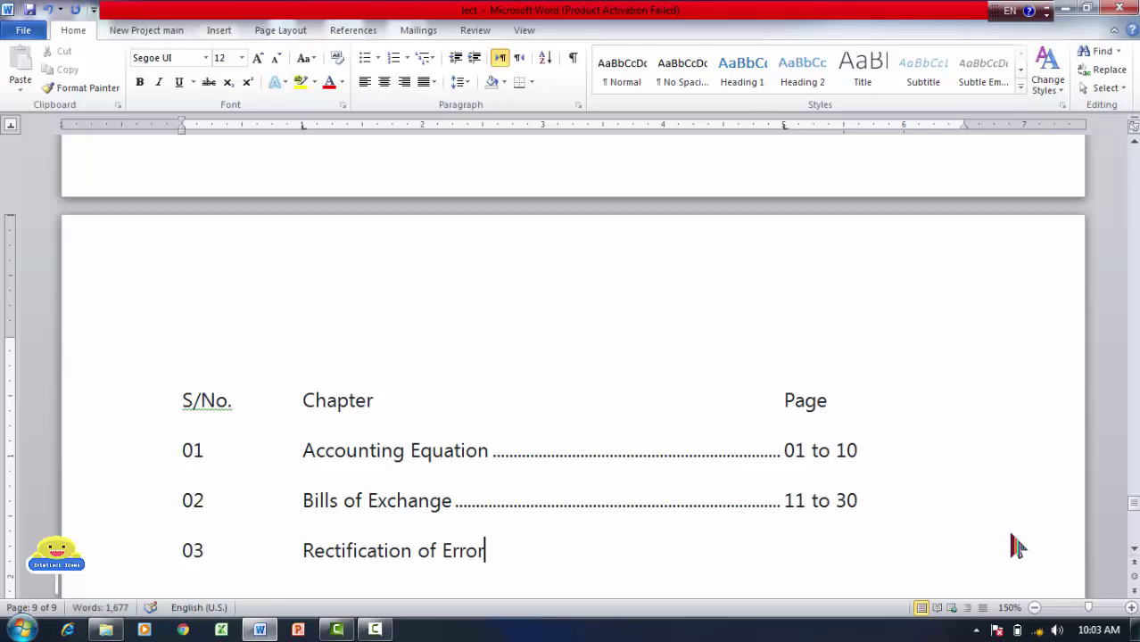
key("Tab")
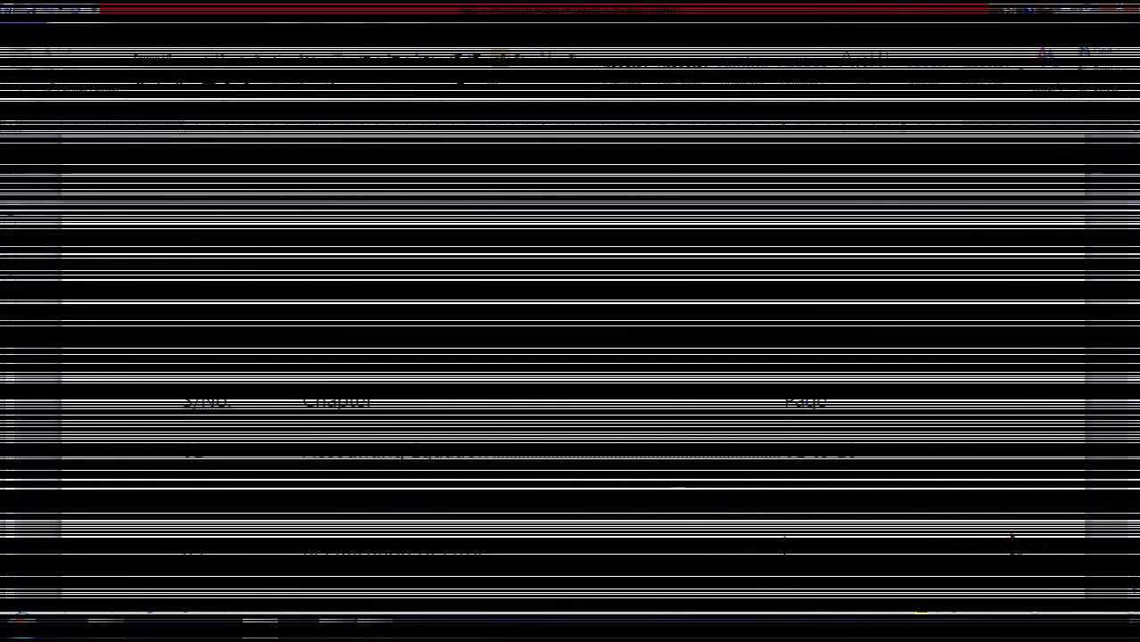
key("Up")
key("End")
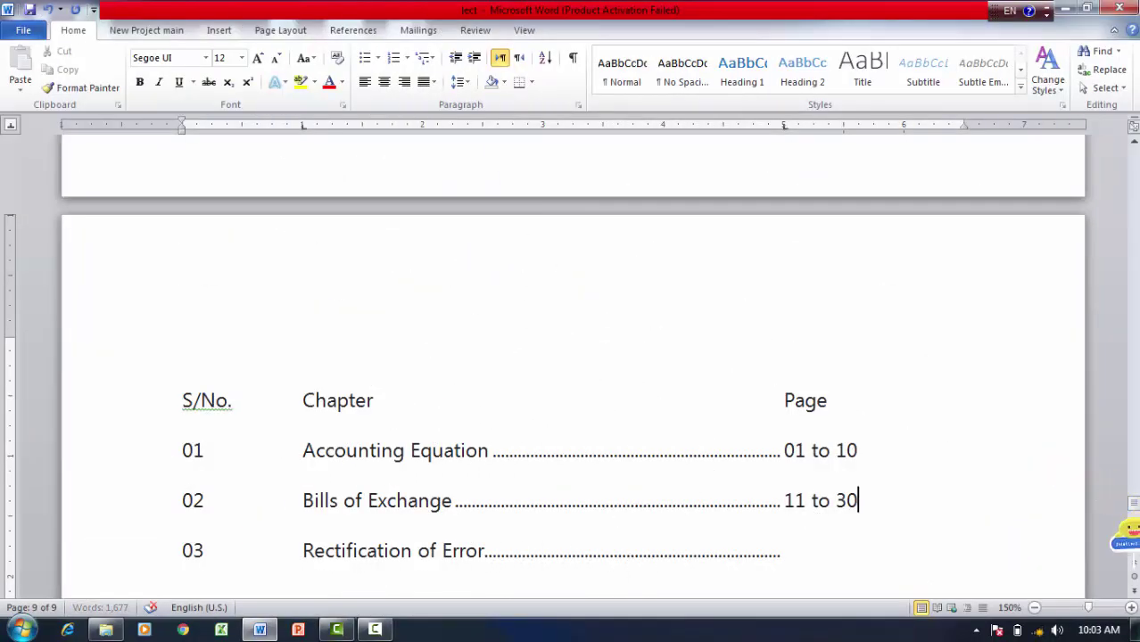
type("31")
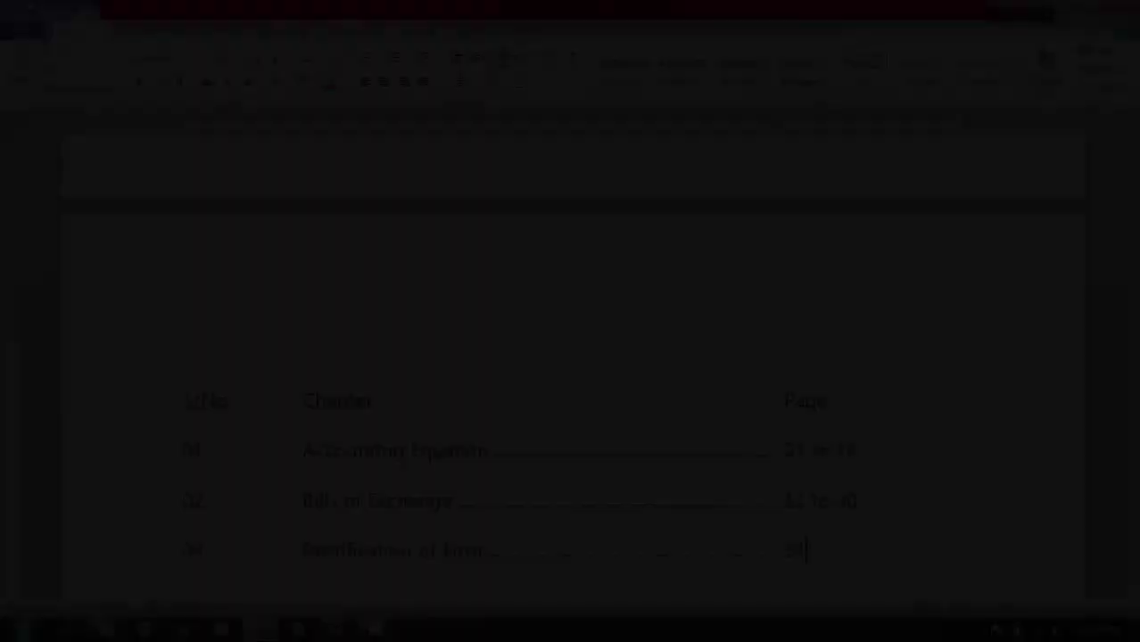
type("to")
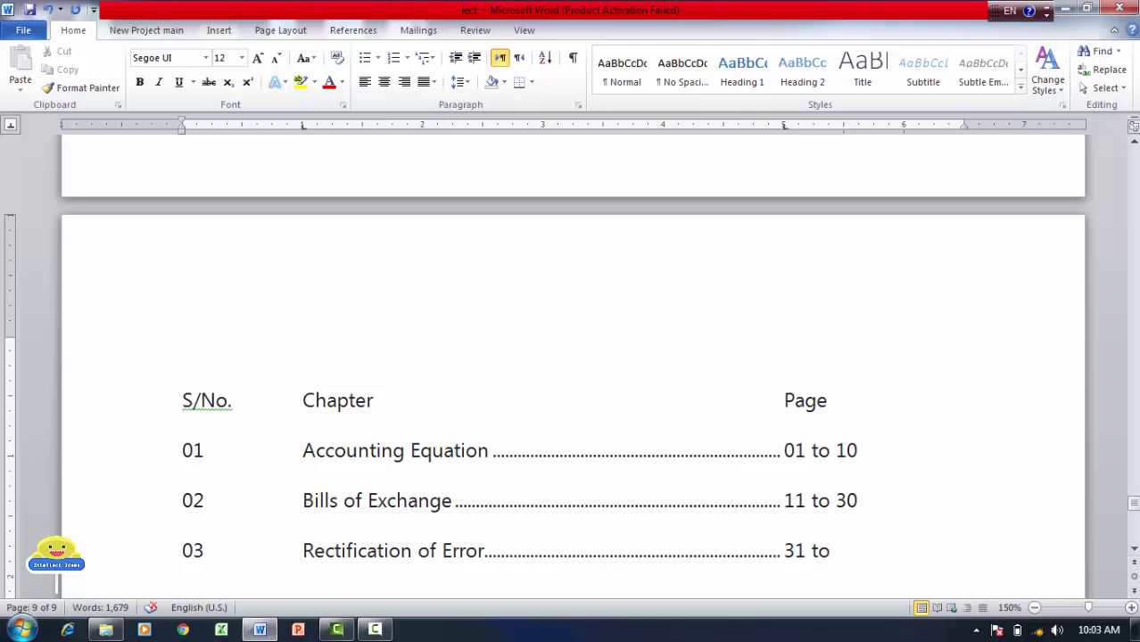
type("50")
key("Return")
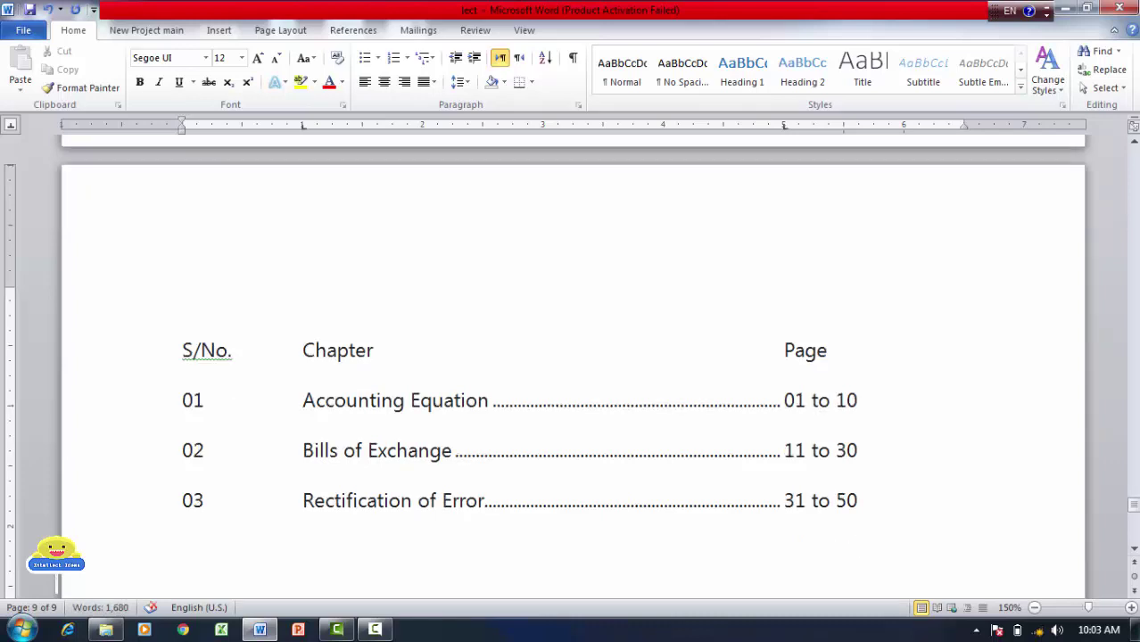
type("04")
key("Tab")
Finish row 04 as Final Account with a dot leader to pages 51 to 90.
type("Fina")
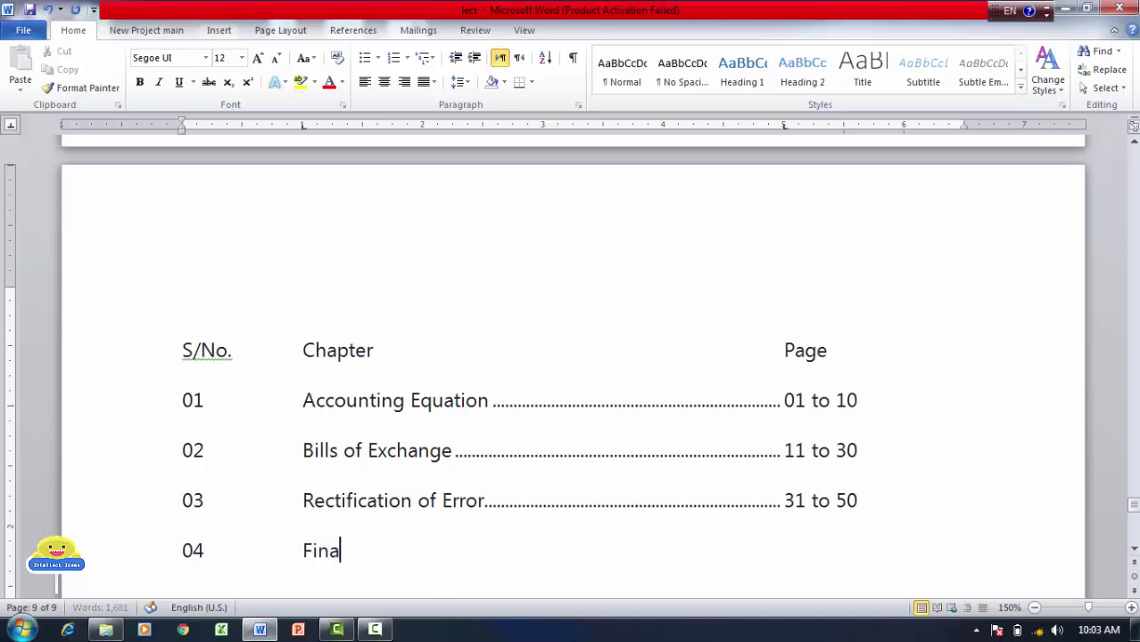
type("l Account")
key("Tab")
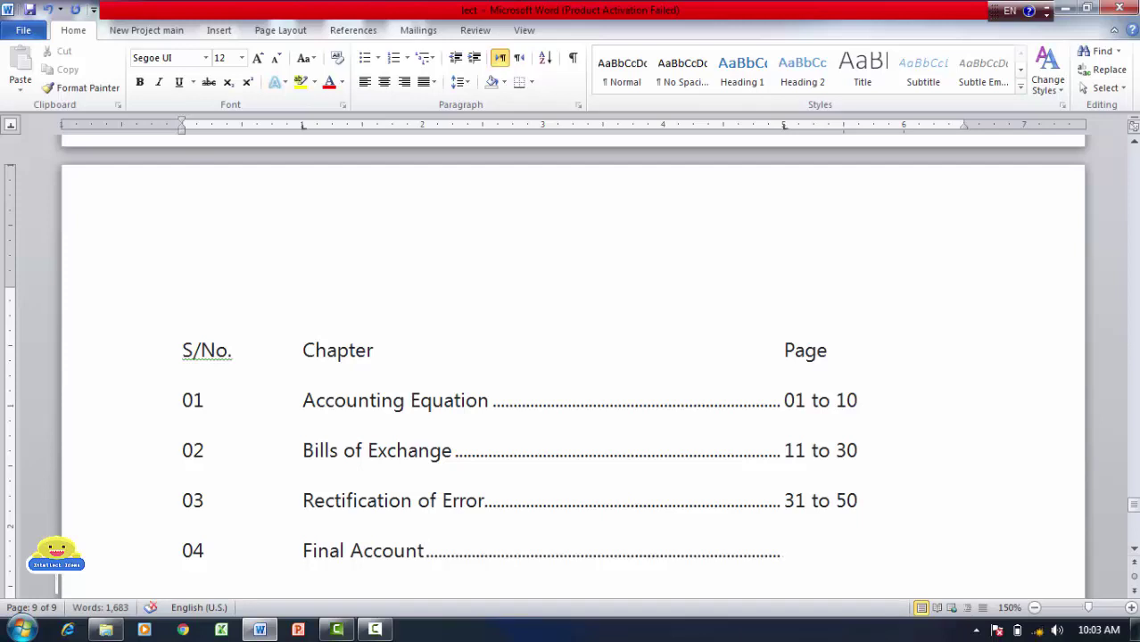
type("51 to 90")
key("Return")
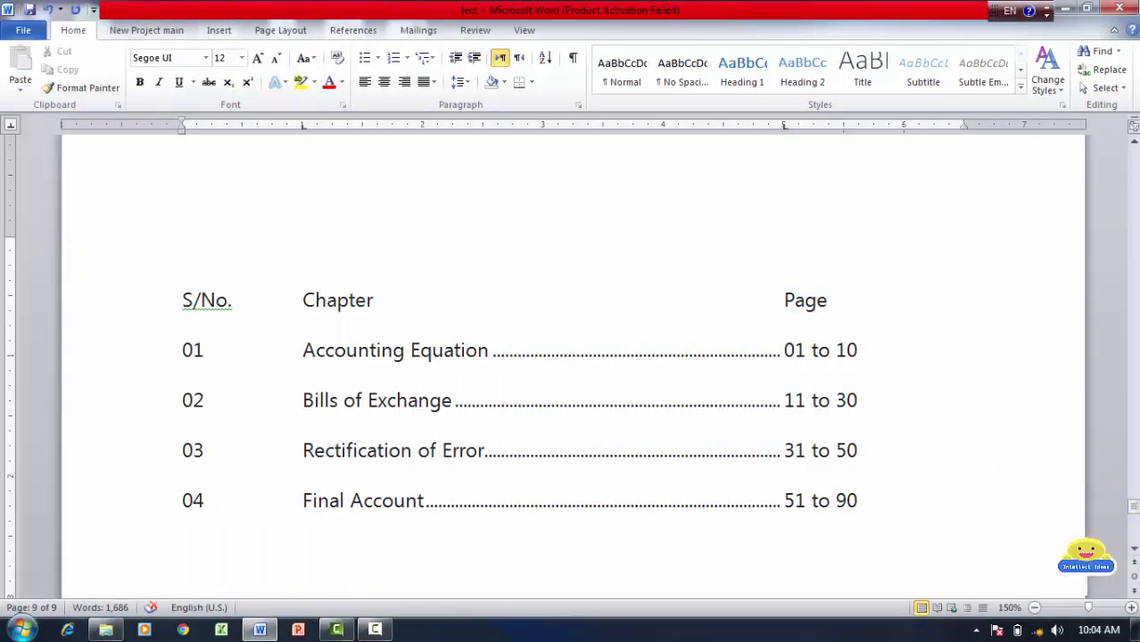
type("dsjk")
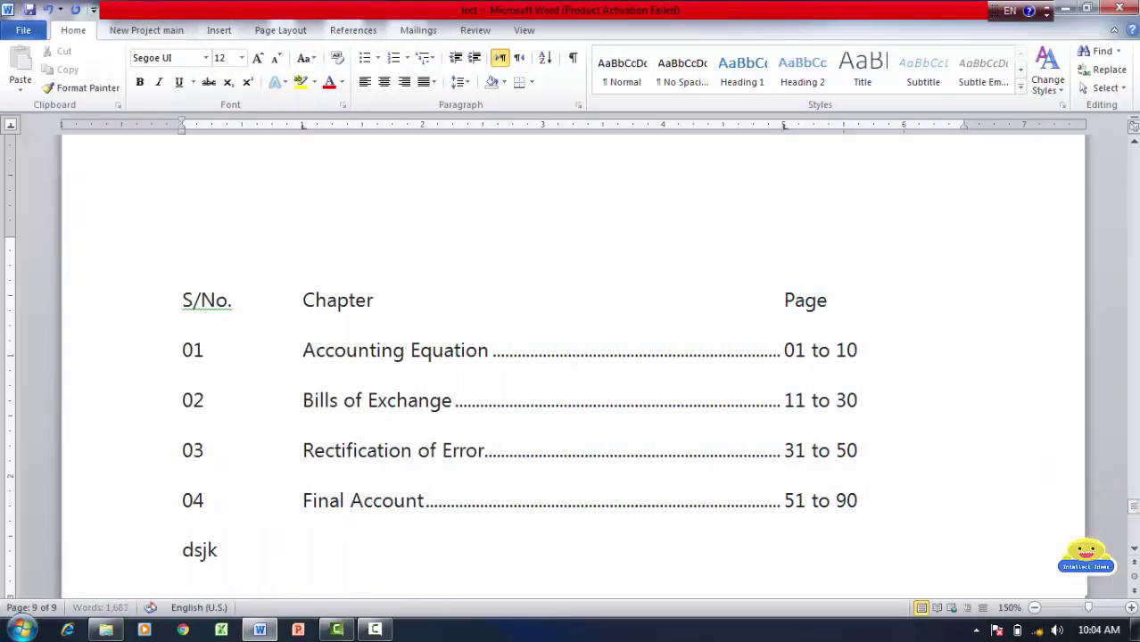
type(" jksdf lfsdkjflk fkldsjkf fldskfjlk")
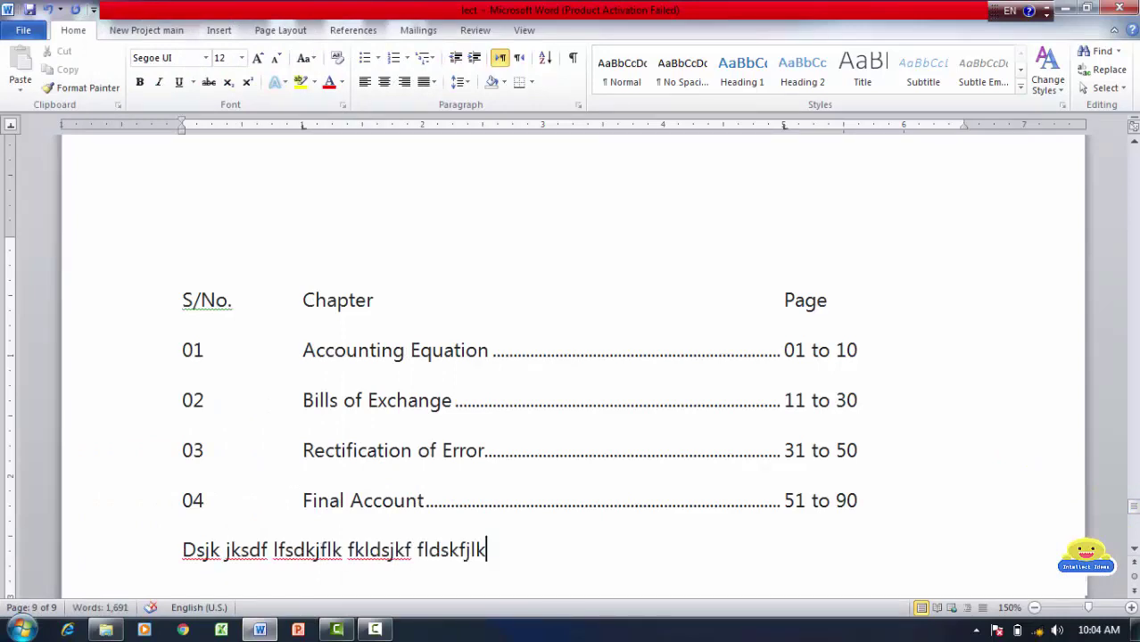
key("BackSpace")
key("BackSpace")
key("BackSpace")
key("ctrl+BackSpace")
key("ctrl+BackSpace")
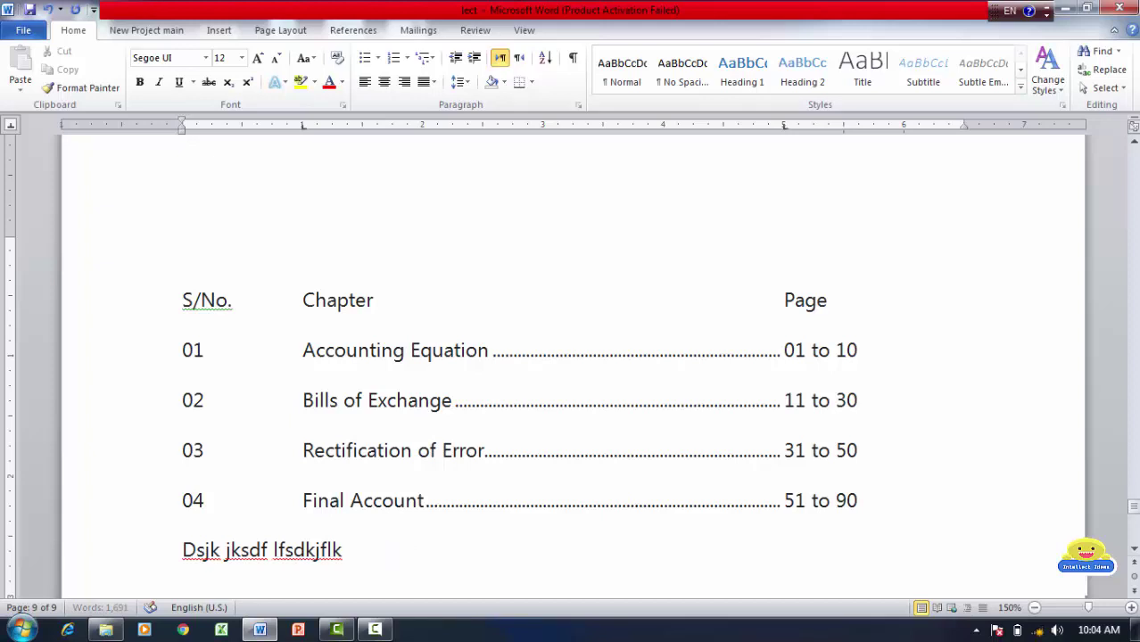
key("BackSpace")
key("BackSpace")
key("BackSpace")
key("BackSpace")
key("BackSpace")
key("BackSpace")
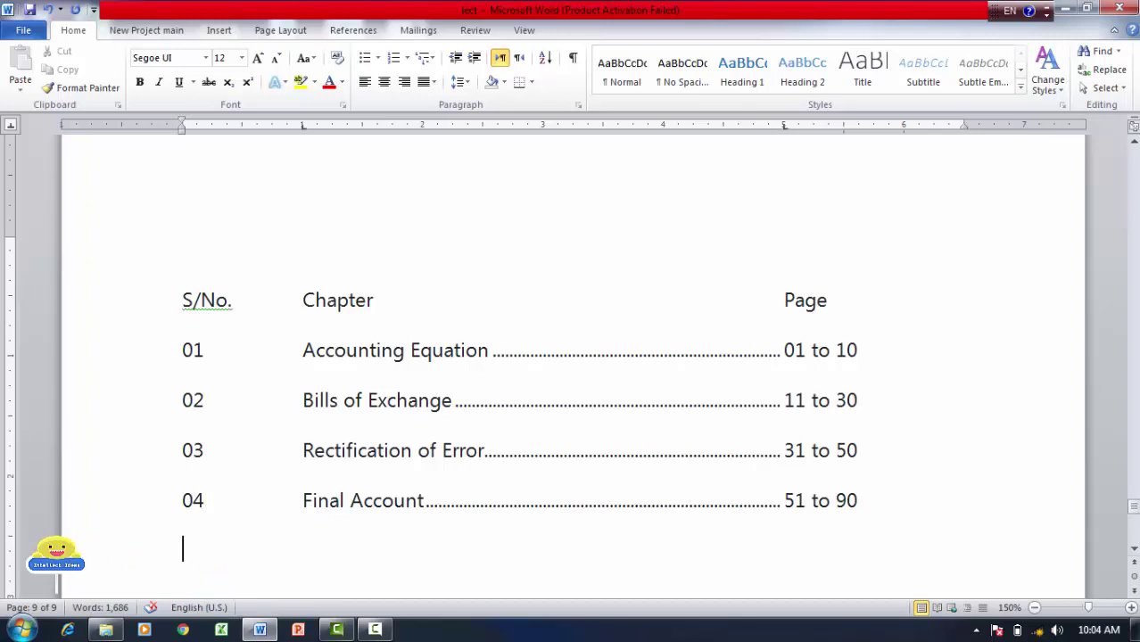
key("alt")
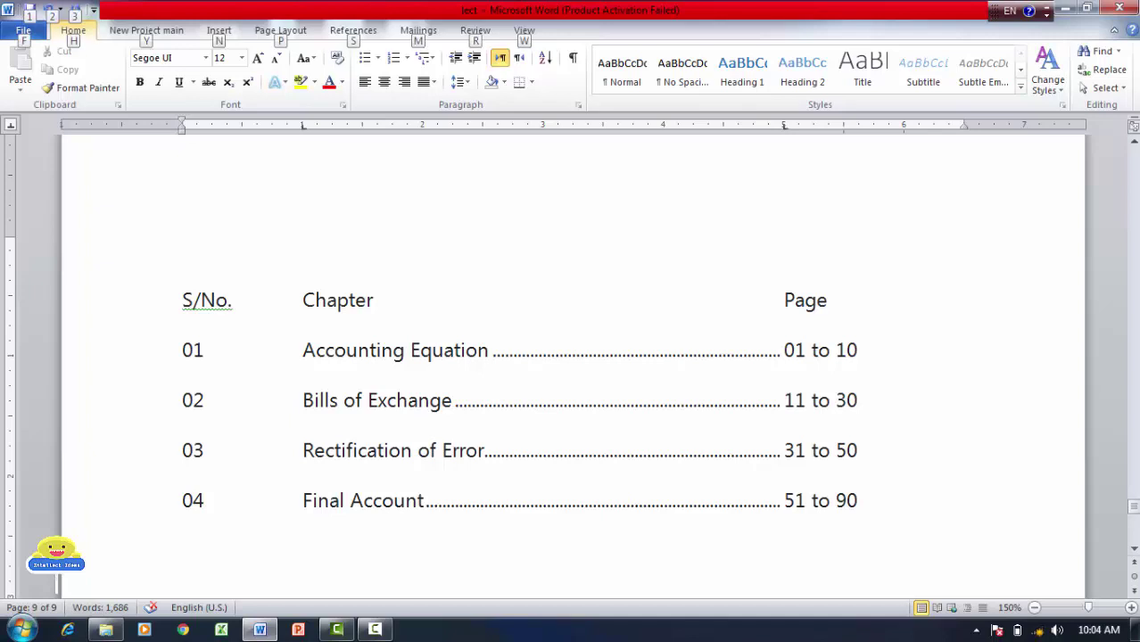
Clear all tab stops from the empty line below the contents list in the Tabs dialog.
key("o")
key("t")
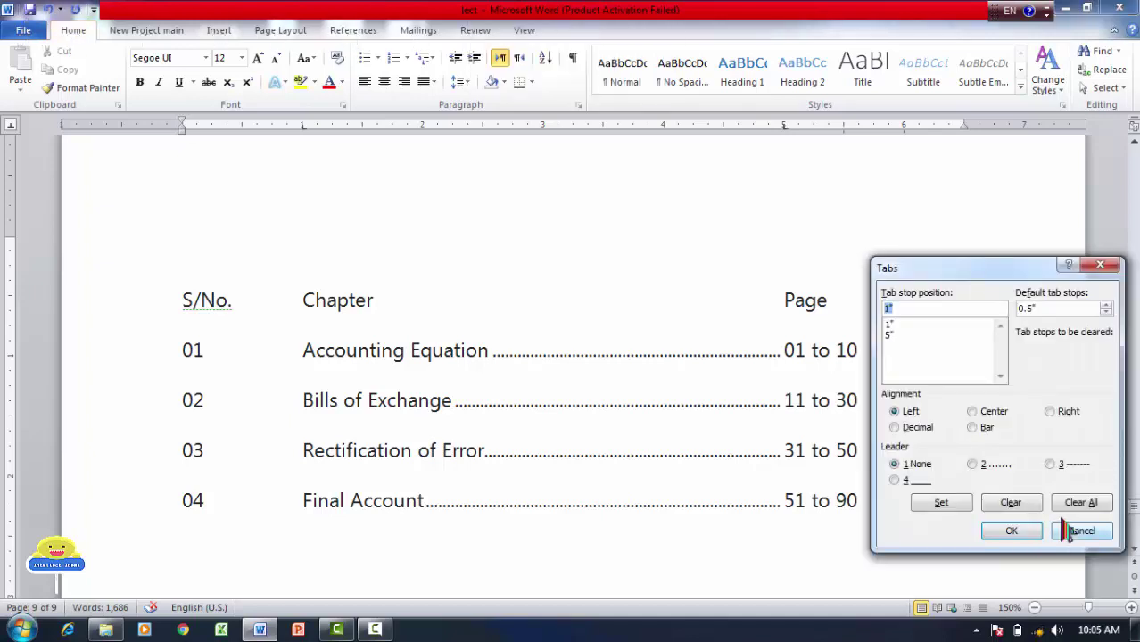
left_click(1081, 505)
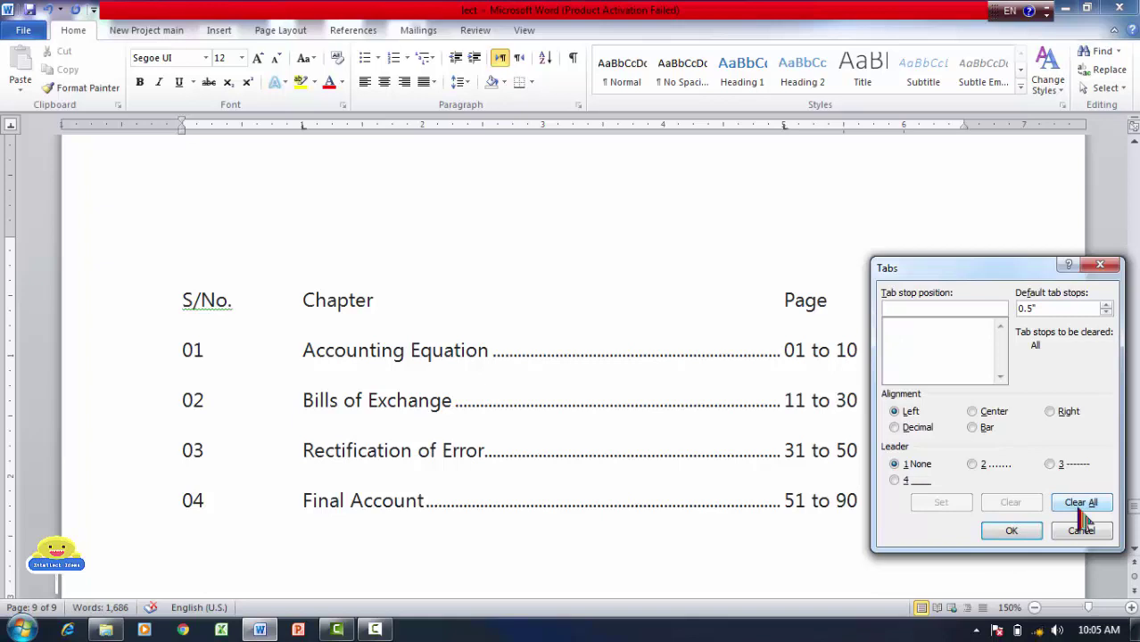
left_click(1012, 530)
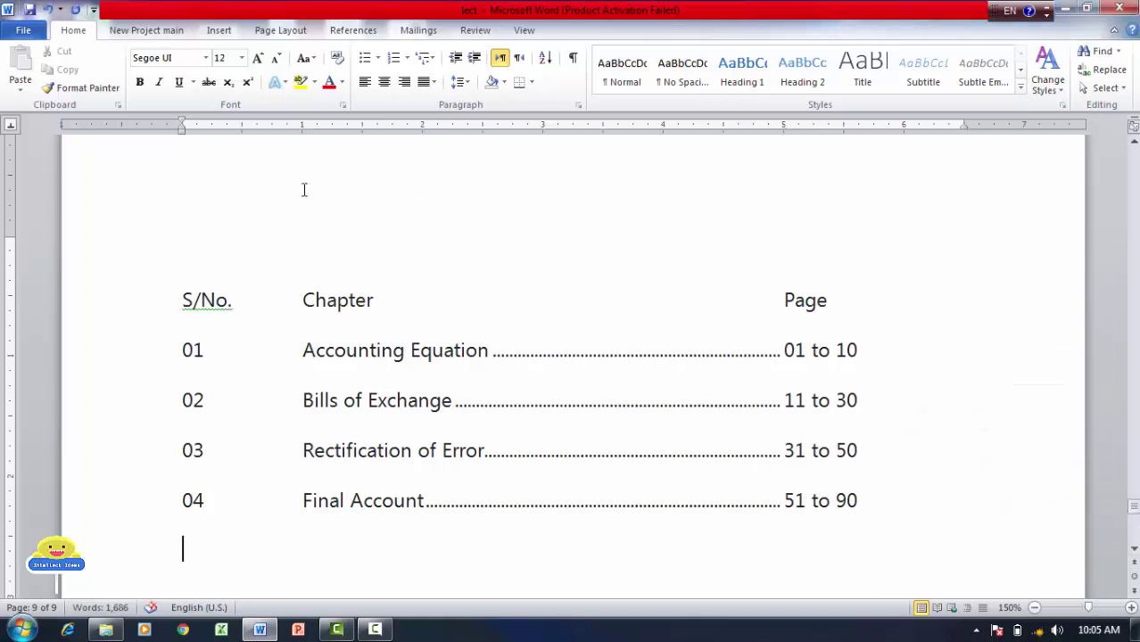